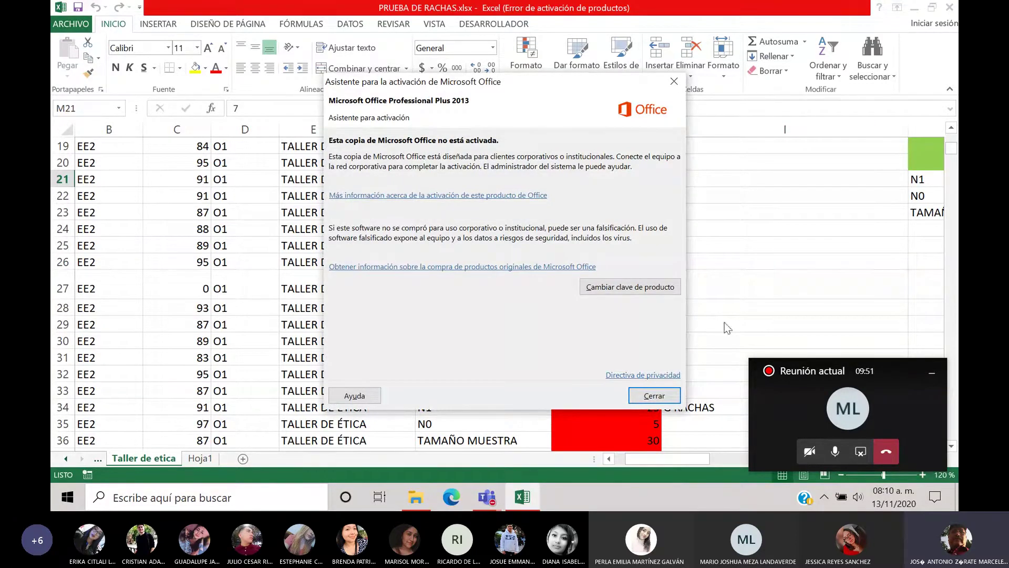
Step: Close the Office activation wizard and move the floating meeting window up over the upper part of column I
{"action": "left_click", "coordinate": [658, 394]}
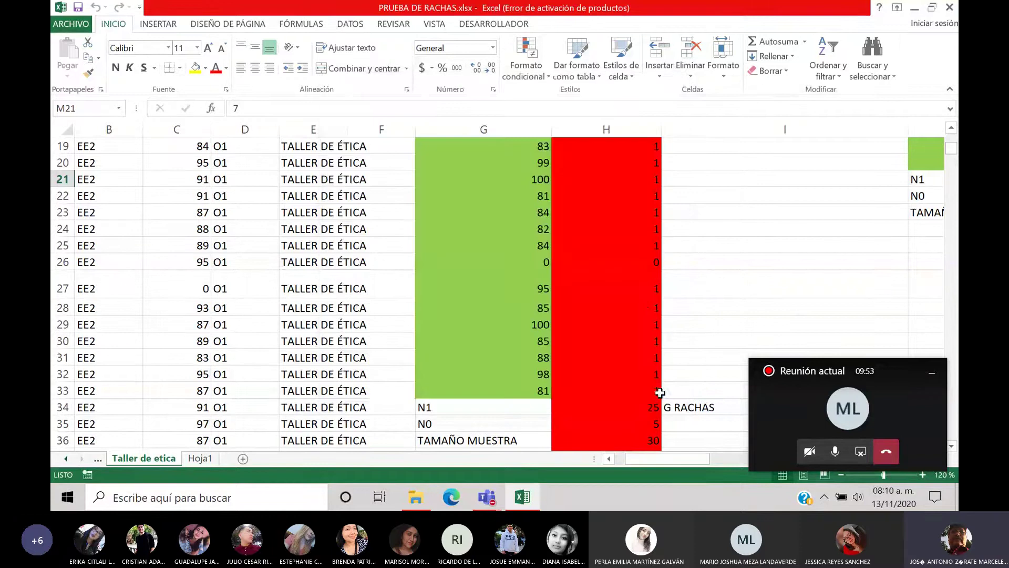
{"action": "left_click_drag", "start_coordinate": [832, 369], "coordinate": [763, 199]}
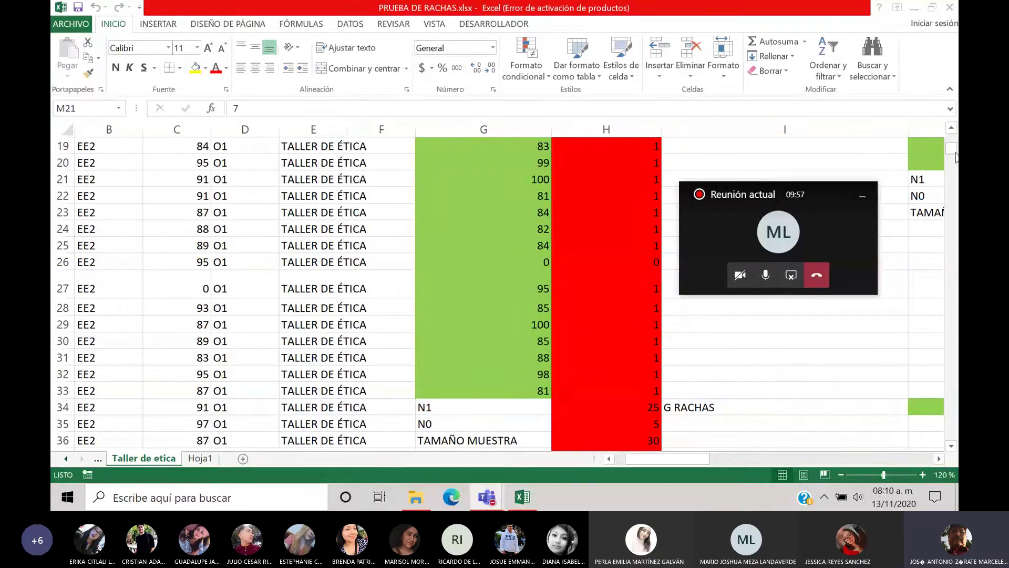
Step: Go to the start of the MUESTRA 1 data and check the formula in G4
{"action": "left_click", "coordinate": [954, 153]}
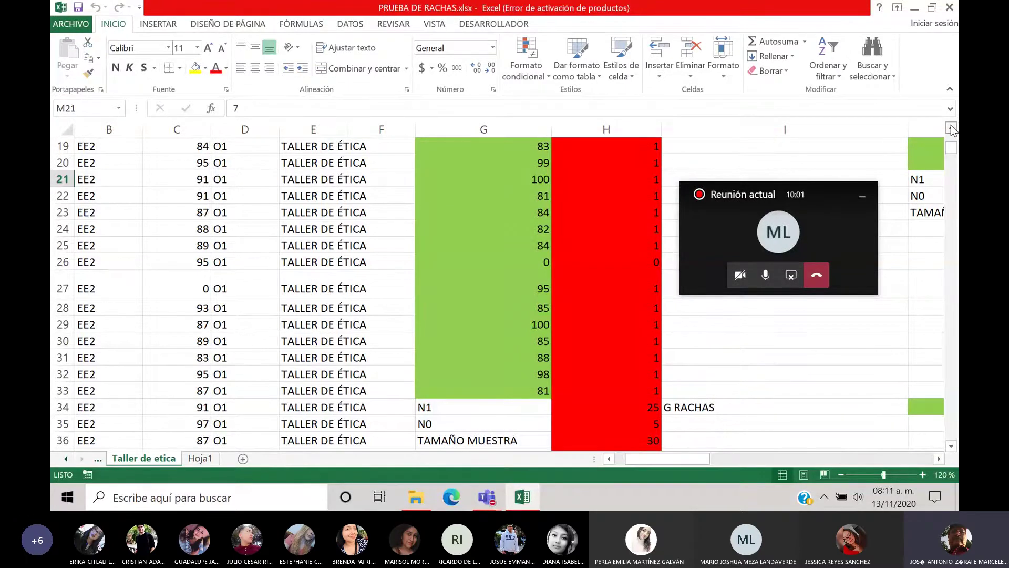
{"action": "scroll", "coordinate": [505, 210], "scroll_direction": "up", "scroll_amount": 1}
{"action": "left_click", "coordinate": [505, 209]}
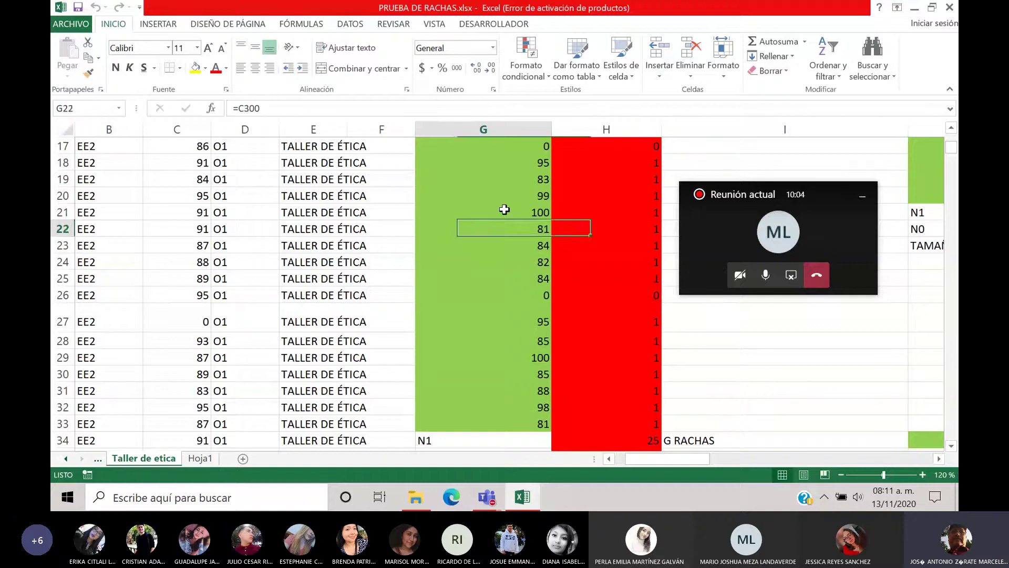
{"action": "key", "text": "ctrl+Up"}
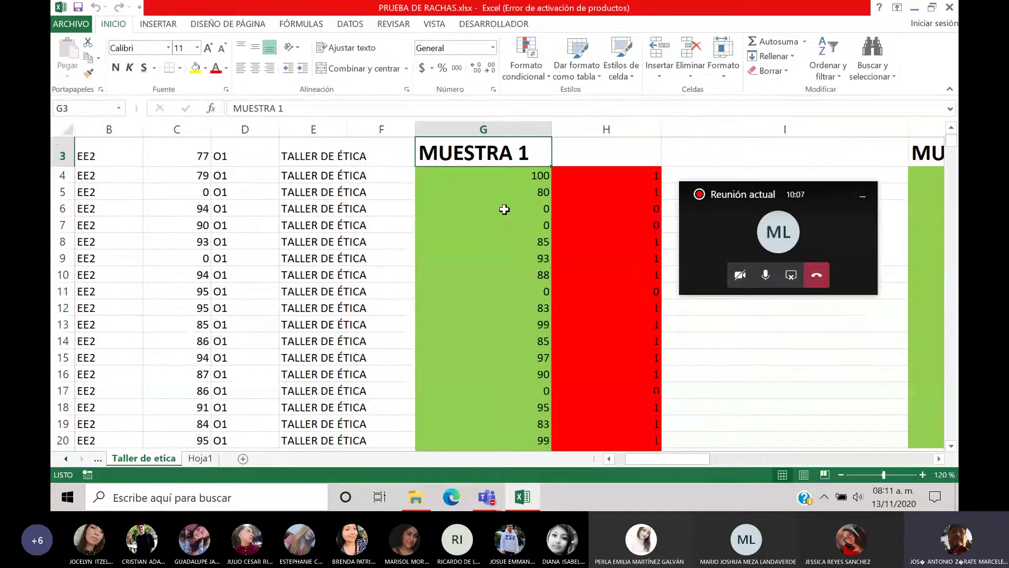
{"action": "scroll", "coordinate": [505, 210], "scroll_direction": "up", "scroll_amount": 1}
{"action": "key", "text": "Down"}
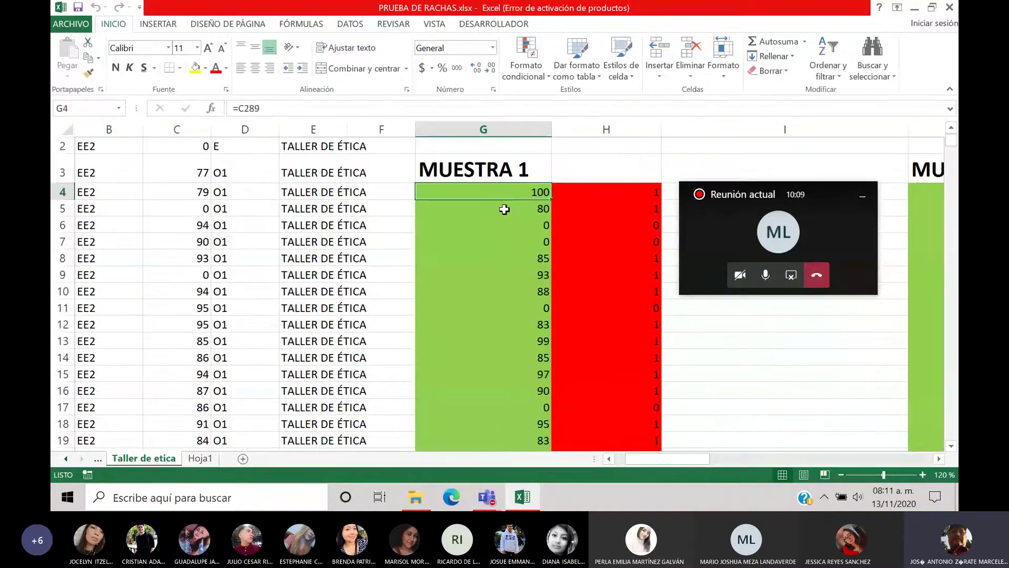
{"action": "key", "text": "Left"}
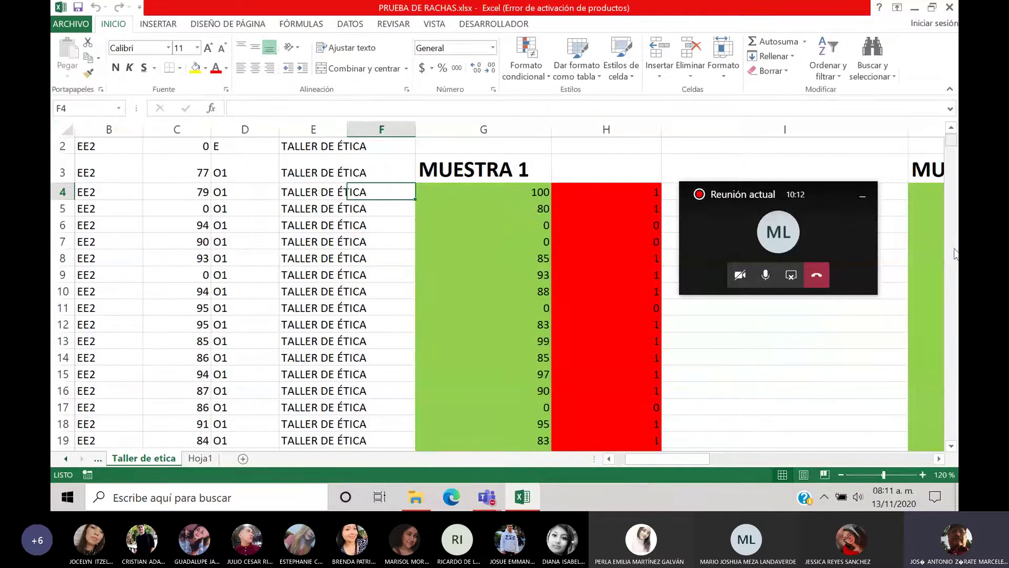
Step: Look through the population grades in column C down past row 100 and return to the first row
{"action": "left_click_drag", "start_coordinate": [952, 141], "coordinate": [952, 239]}
{"action": "left_click", "coordinate": [956, 174]}
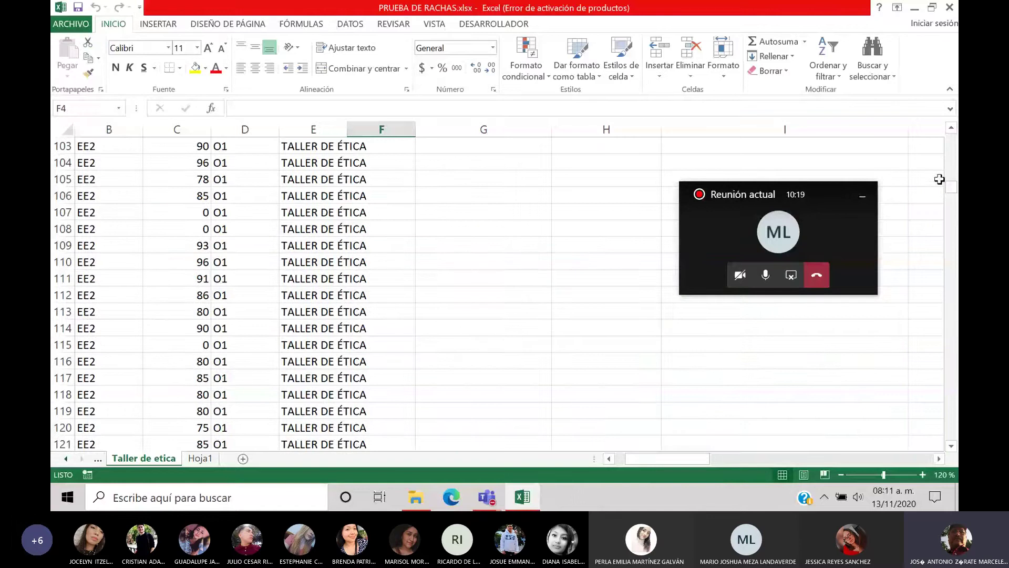
{"action": "left_click_drag", "start_coordinate": [952, 190], "coordinate": [952, 139]}
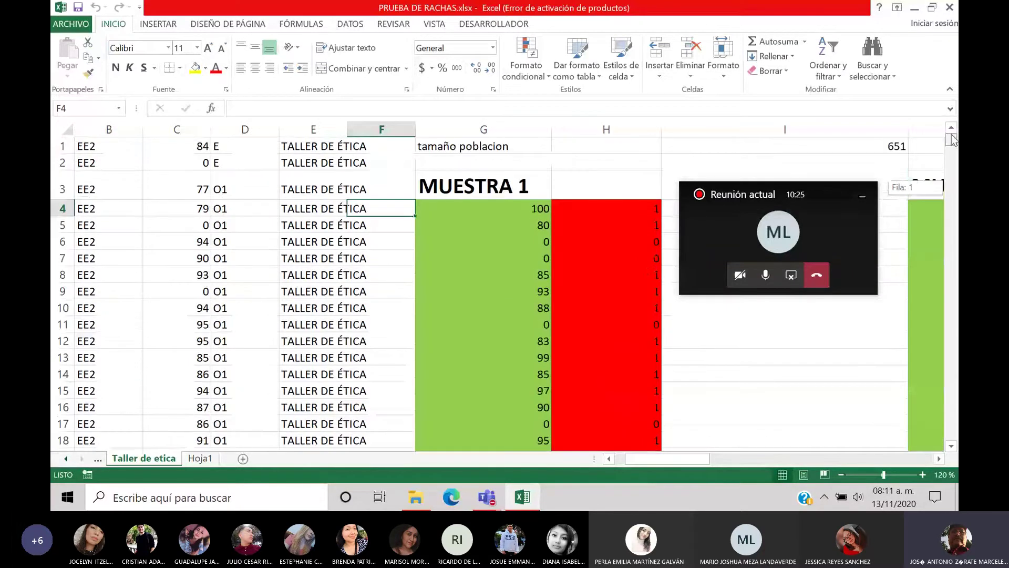
Step: Review the MUESTRA 1 values from G4 down to the N1, N0, MG, DG and Z summary rows
{"action": "left_click", "coordinate": [489, 214]}
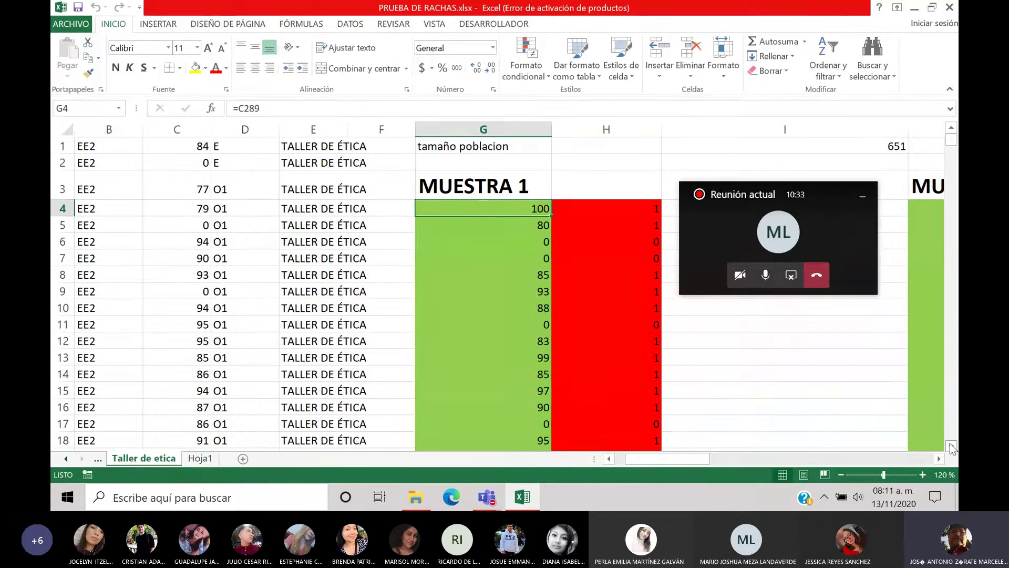
{"action": "left_click_drag", "start_coordinate": [952, 447], "coordinate": [951, 447]}
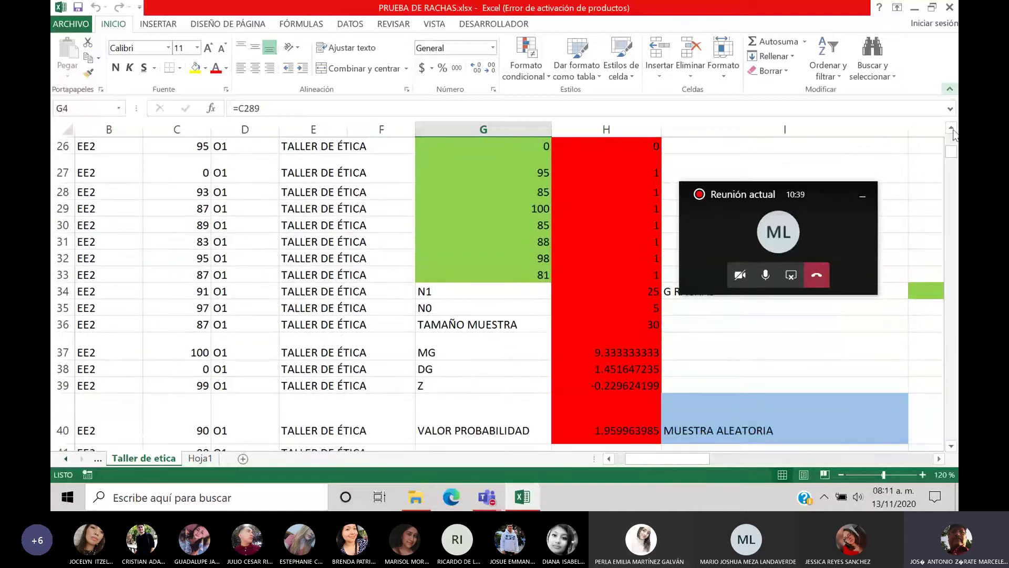
{"action": "left_click_drag", "start_coordinate": [952, 133], "coordinate": [952, 133]}
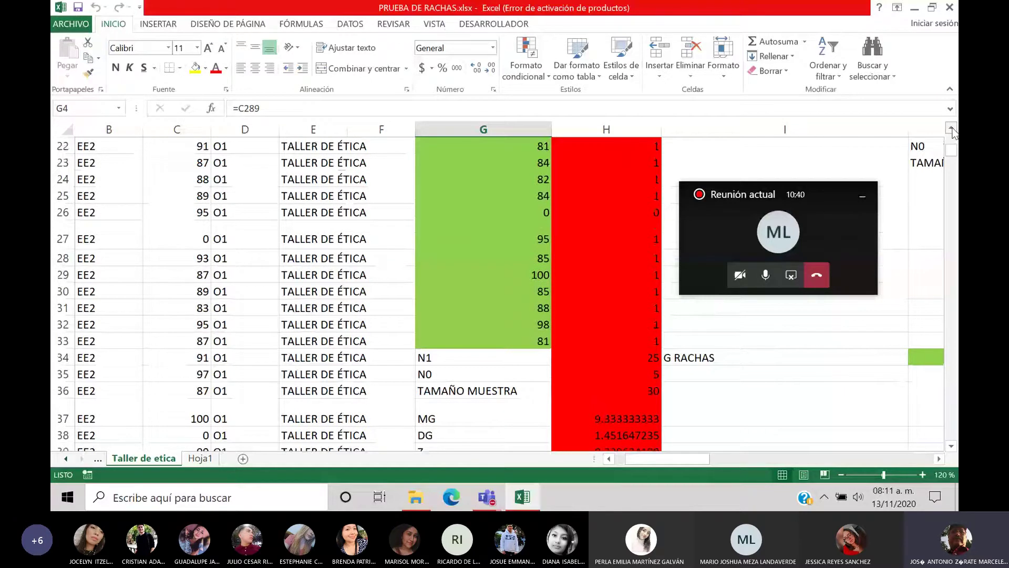
{"action": "scroll", "coordinate": [477, 195], "scroll_direction": "down", "scroll_amount": 2}
{"action": "scroll", "coordinate": [477, 195], "scroll_direction": "up", "scroll_amount": 7}
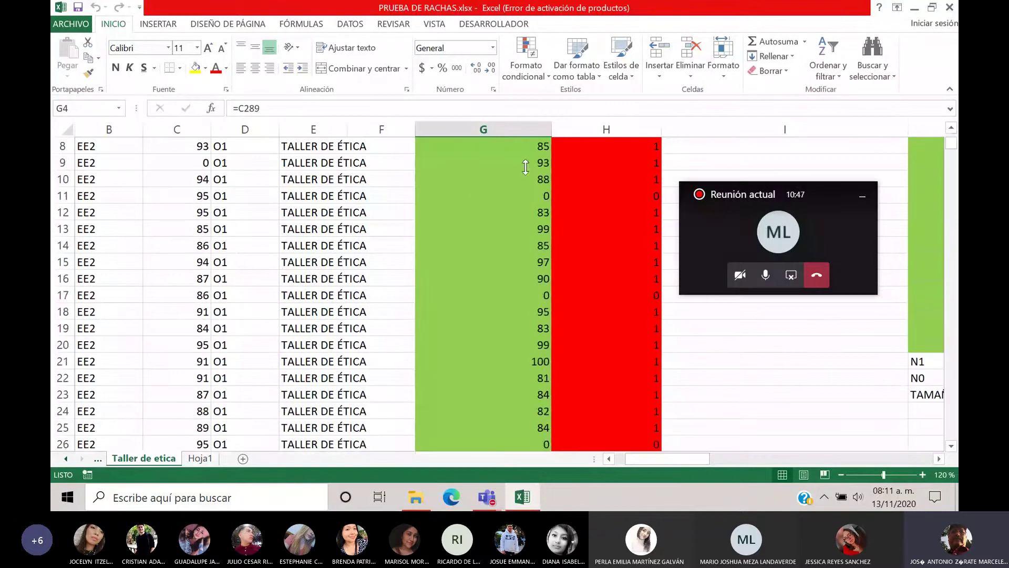
Step: Inspect the source-cell references behind the MUESTRA 1 values in G11 and in G4 through G8
{"action": "left_click", "coordinate": [477, 195]}
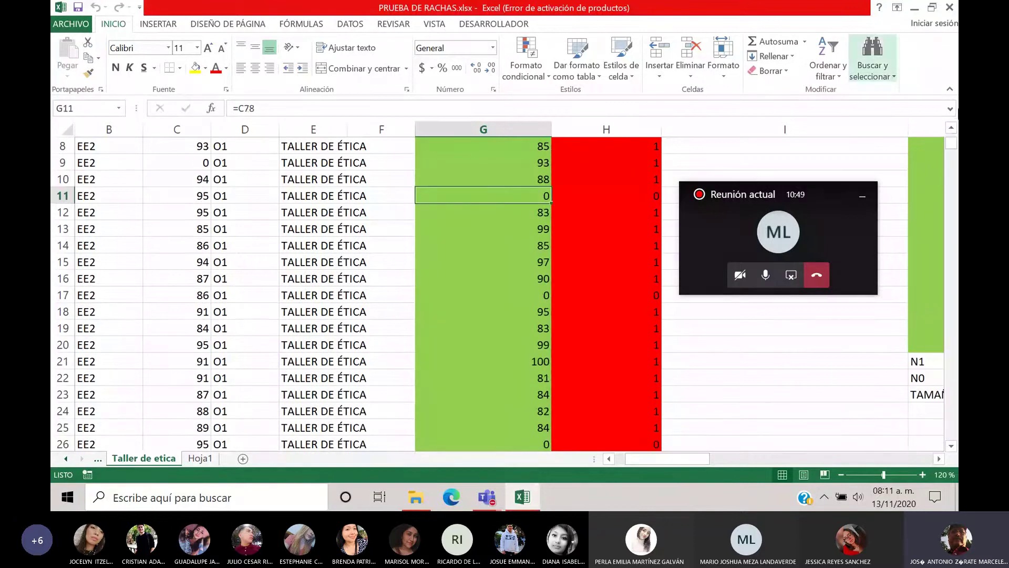
{"action": "left_click", "coordinate": [951, 128]}
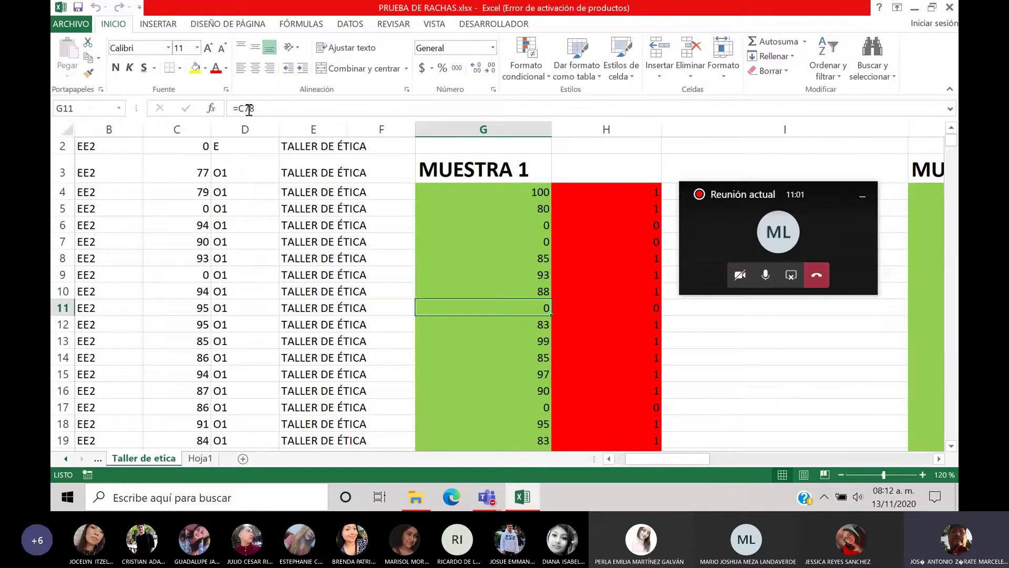
{"action": "left_click", "coordinate": [509, 191]}
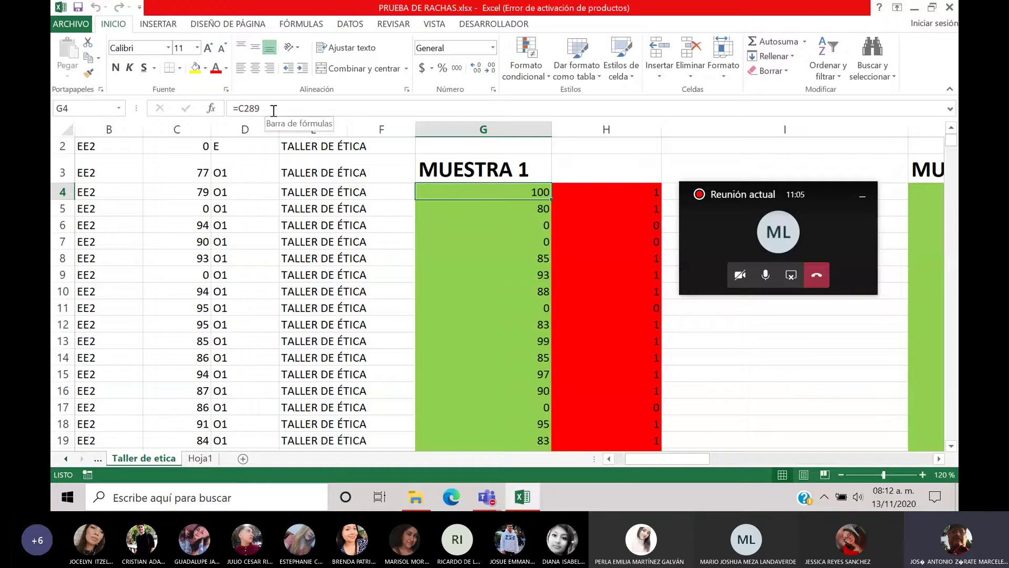
{"action": "left_click", "coordinate": [482, 209]}
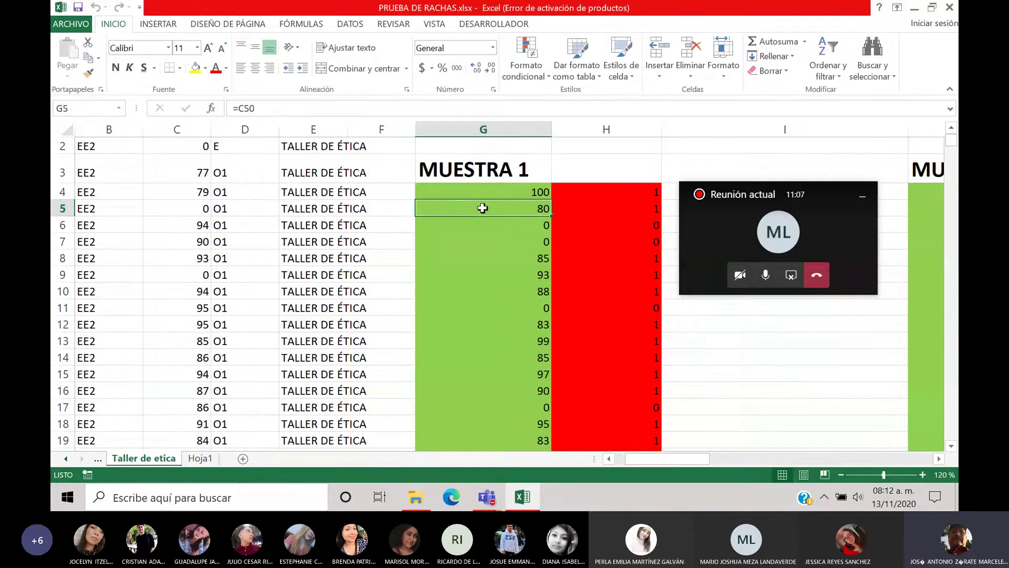
{"action": "left_click", "coordinate": [483, 230]}
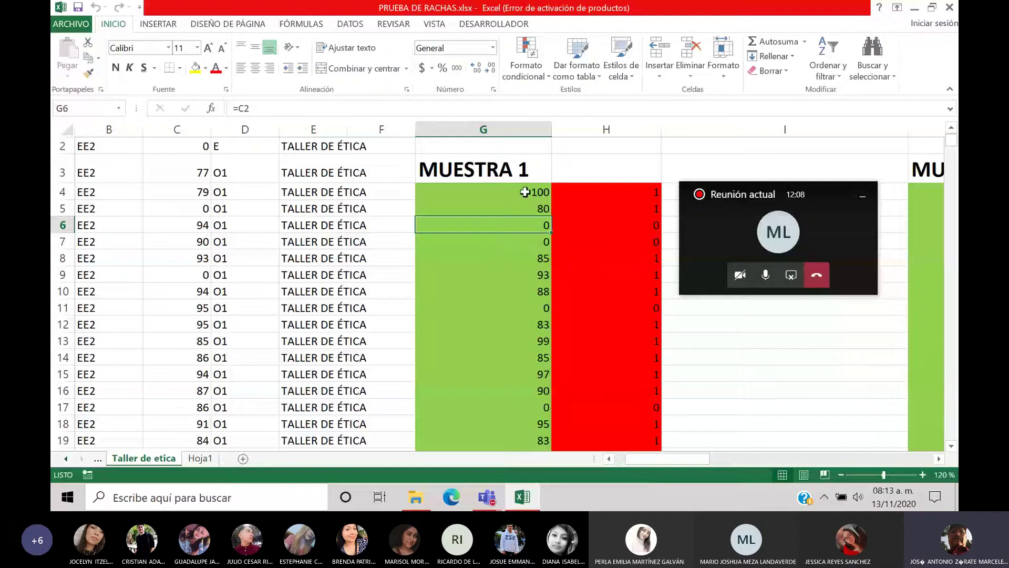
{"action": "left_click", "coordinate": [520, 241]}
{"action": "left_click", "coordinate": [523, 259]}
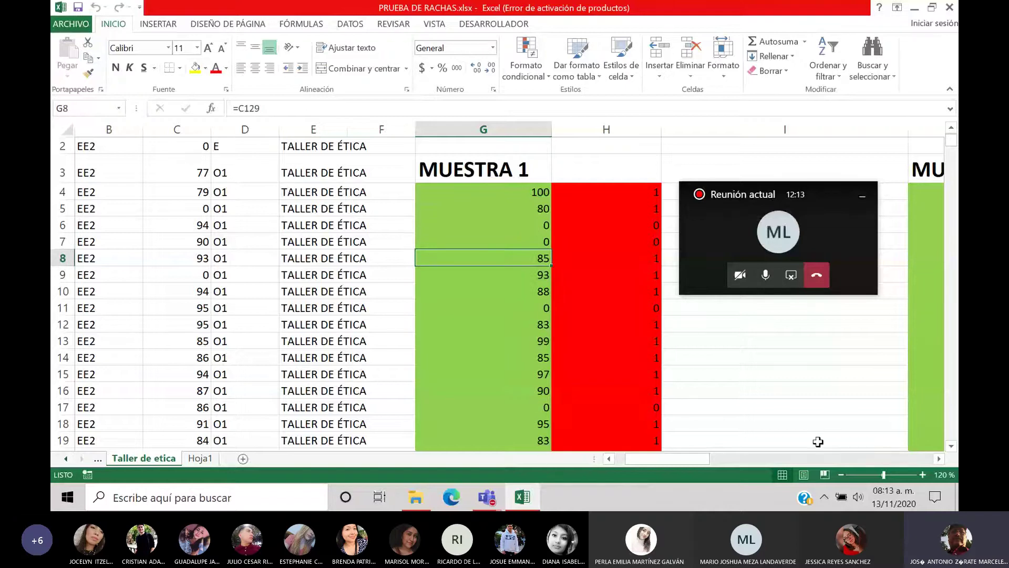
Step: Inspect the randomness verdict formula in I40 and look over the columns beside the MUESTRA 1 results
{"action": "left_click", "coordinate": [952, 446]}
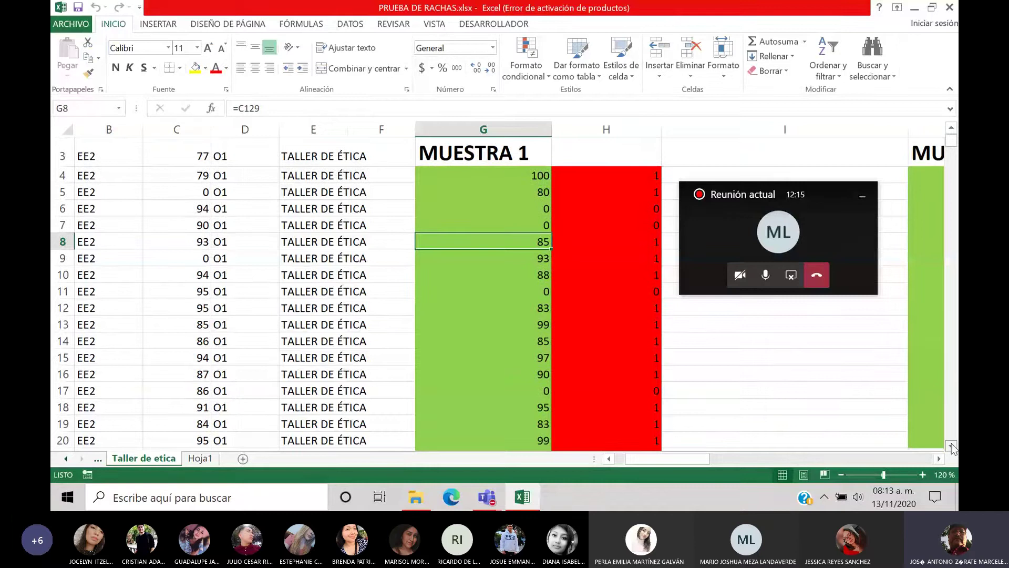
{"action": "scroll", "coordinate": [734, 402], "scroll_direction": "down", "scroll_amount": 8}
{"action": "left_click", "coordinate": [733, 402]}
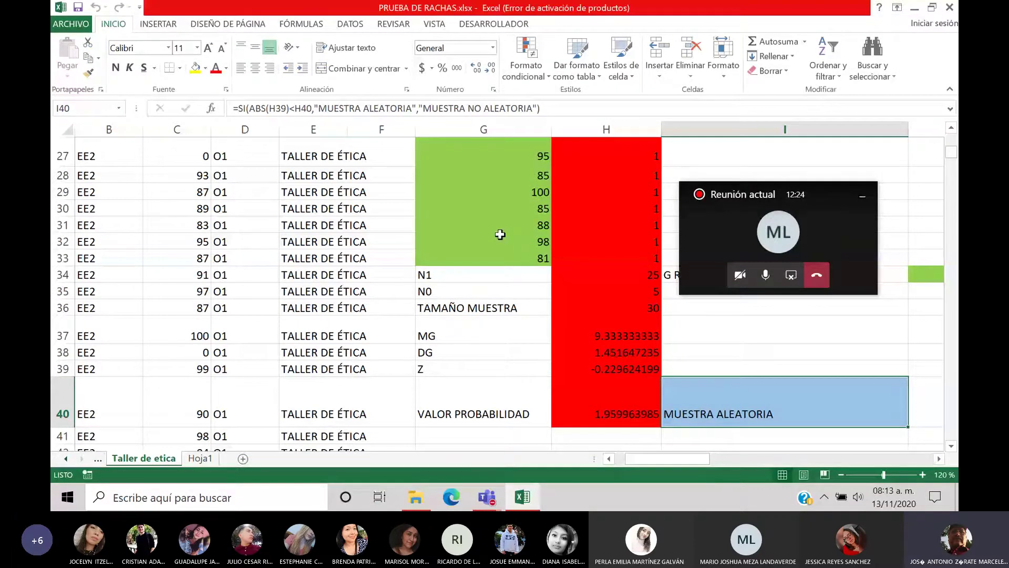
{"action": "left_click", "coordinate": [741, 459]}
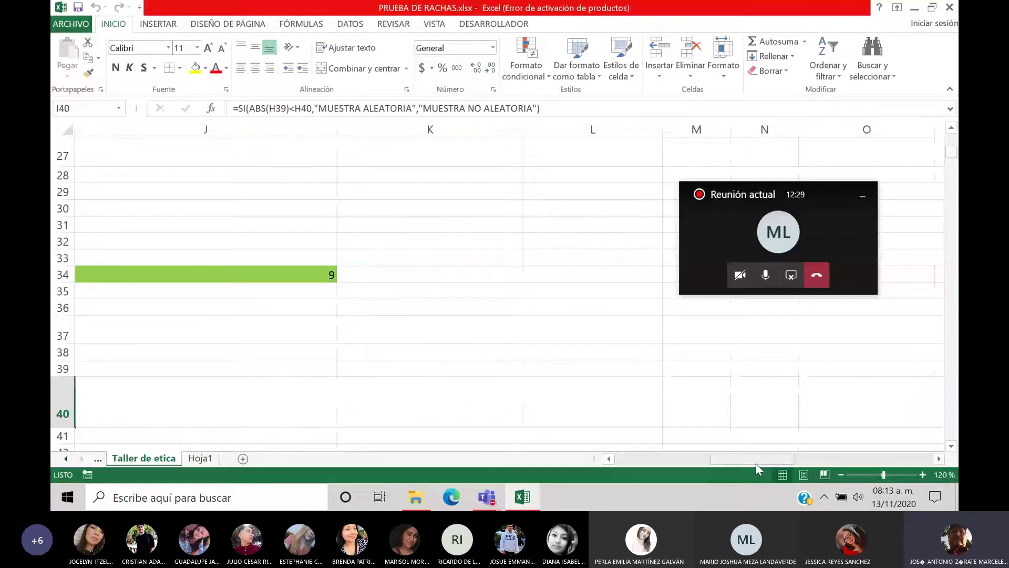
{"action": "left_click_drag", "start_coordinate": [756, 463], "coordinate": [707, 462]}
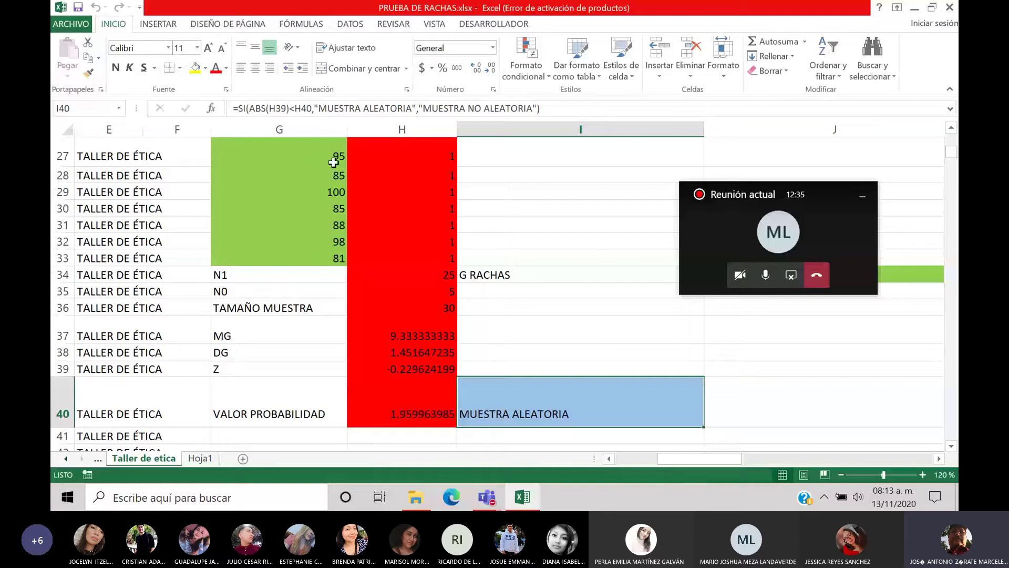
Step: Move the floating meeting window over column I and narrow column J to about the width of the MUESTRA 2 heading
{"action": "left_click", "coordinate": [770, 194]}
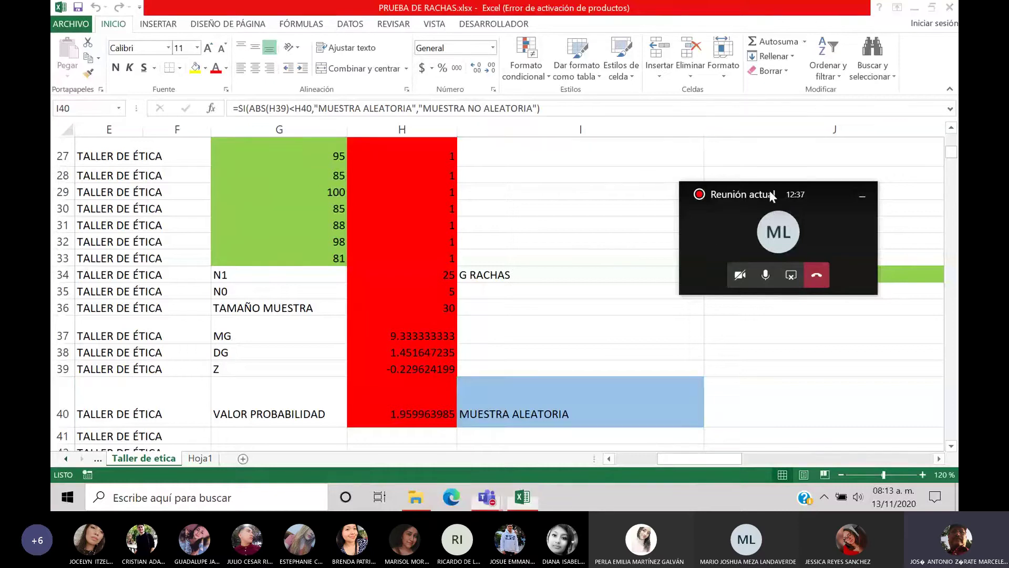
{"action": "left_click_drag", "start_coordinate": [770, 190], "coordinate": [652, 199]}
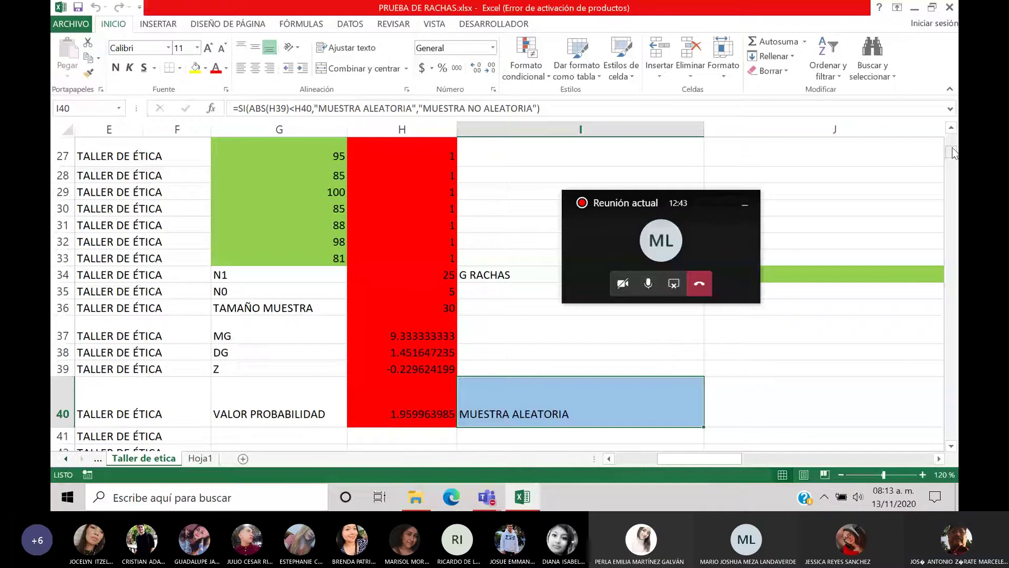
{"action": "left_click_drag", "start_coordinate": [954, 152], "coordinate": [953, 138]}
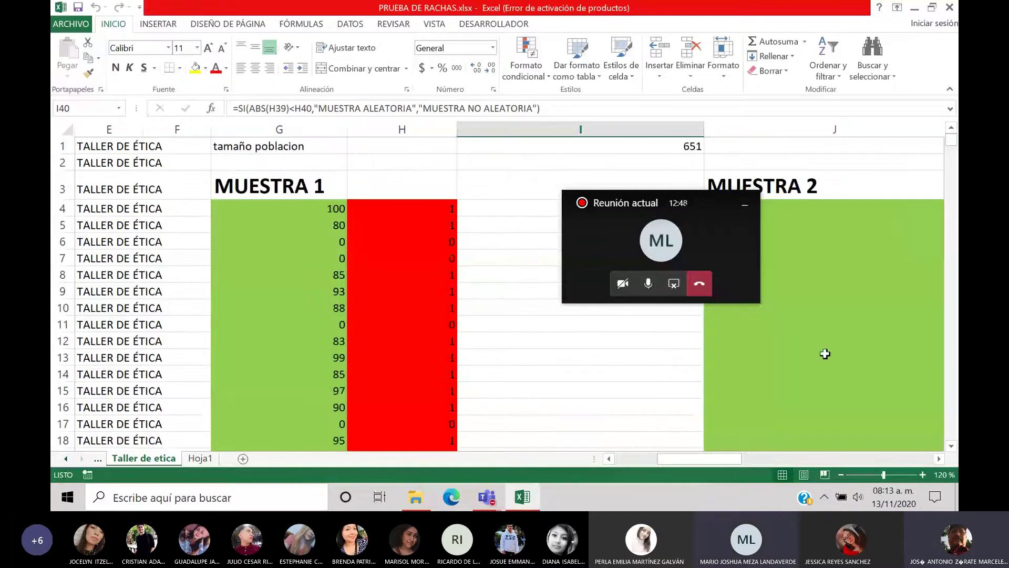
{"action": "left_click_drag", "start_coordinate": [735, 458], "coordinate": [757, 459]}
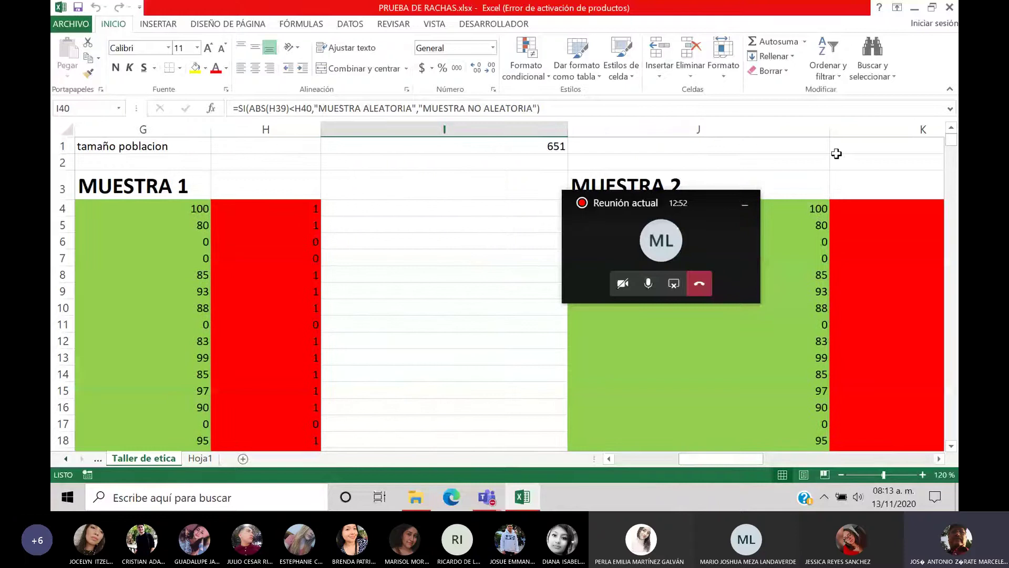
{"action": "left_click_drag", "start_coordinate": [685, 132], "coordinate": [685, 132]}
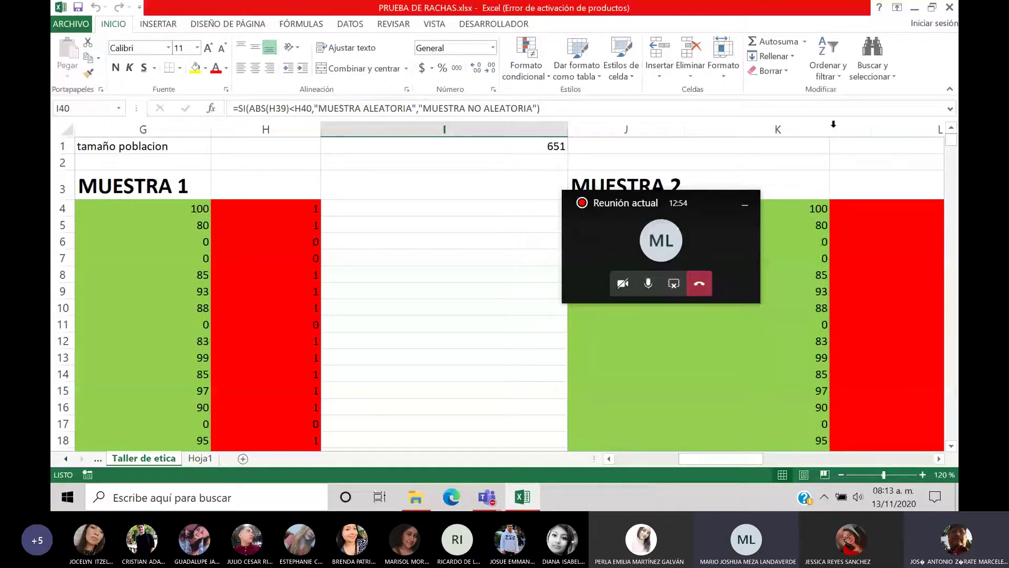
Step: Move the meeting window off MUESTRA 2 and inspect the formulas in K8 and J4 and the sample's summary rows
{"action": "left_click", "coordinate": [816, 269]}
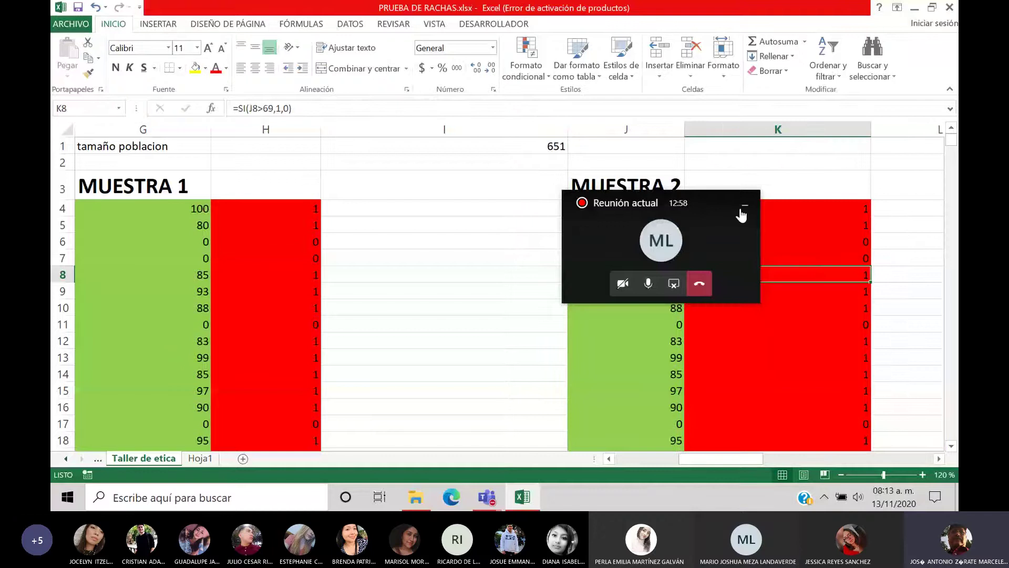
{"action": "left_click_drag", "start_coordinate": [658, 205], "coordinate": [452, 179]}
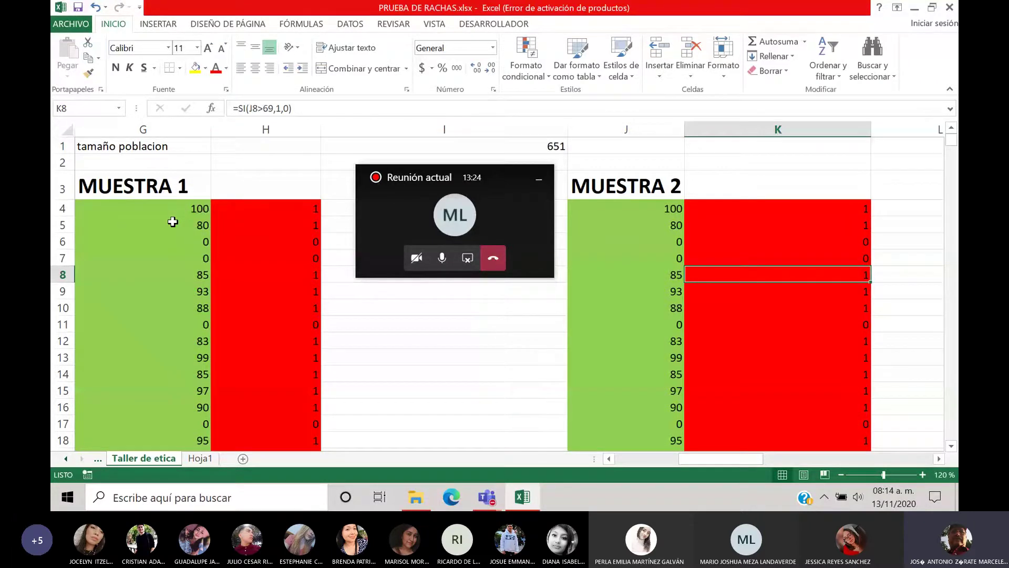
{"action": "left_click", "coordinate": [622, 209]}
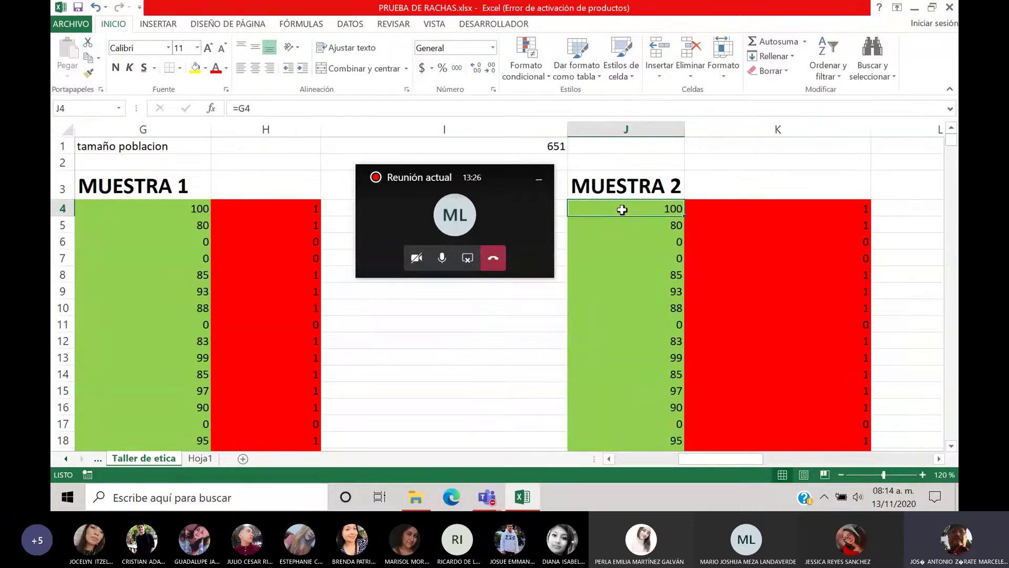
{"action": "left_click", "coordinate": [952, 446]}
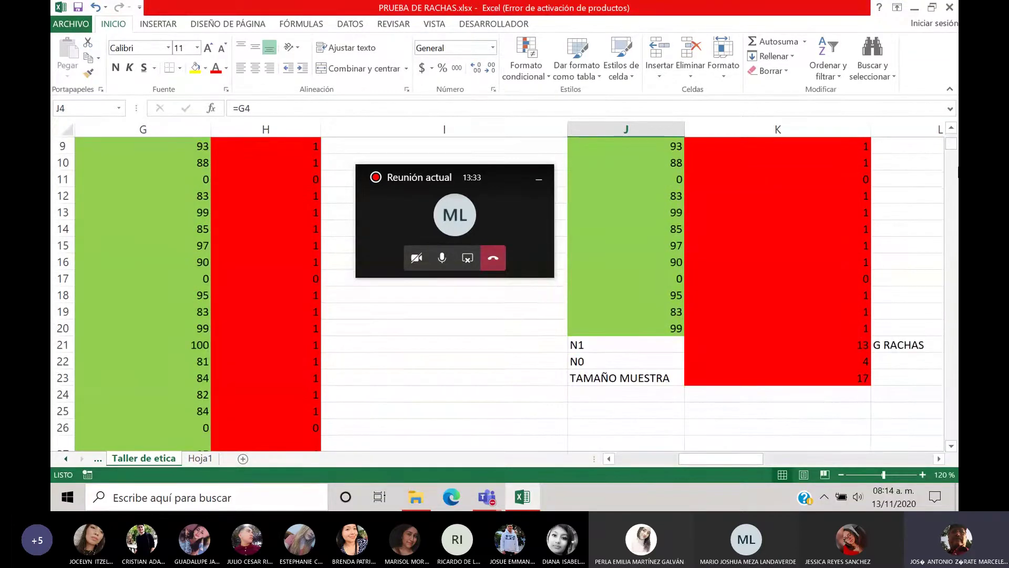
Step: Return to the start of MUESTRA 1 and compare the cell references in G5, G4 and G7
{"action": "left_click_drag", "start_coordinate": [951, 144], "coordinate": [952, 141]}
{"action": "left_click", "coordinate": [184, 222]}
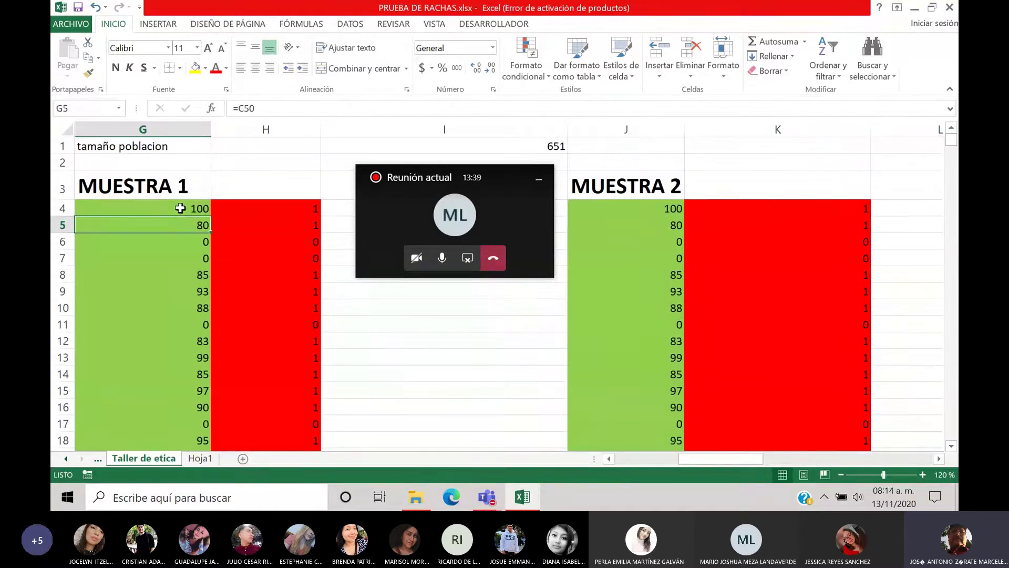
{"action": "left_click", "coordinate": [180, 208]}
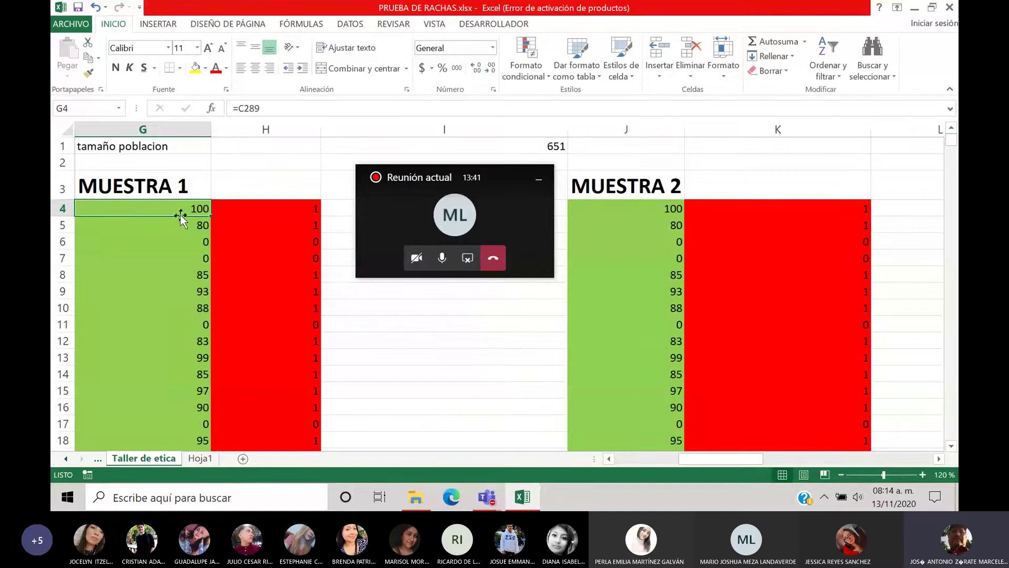
{"action": "left_click", "coordinate": [192, 262]}
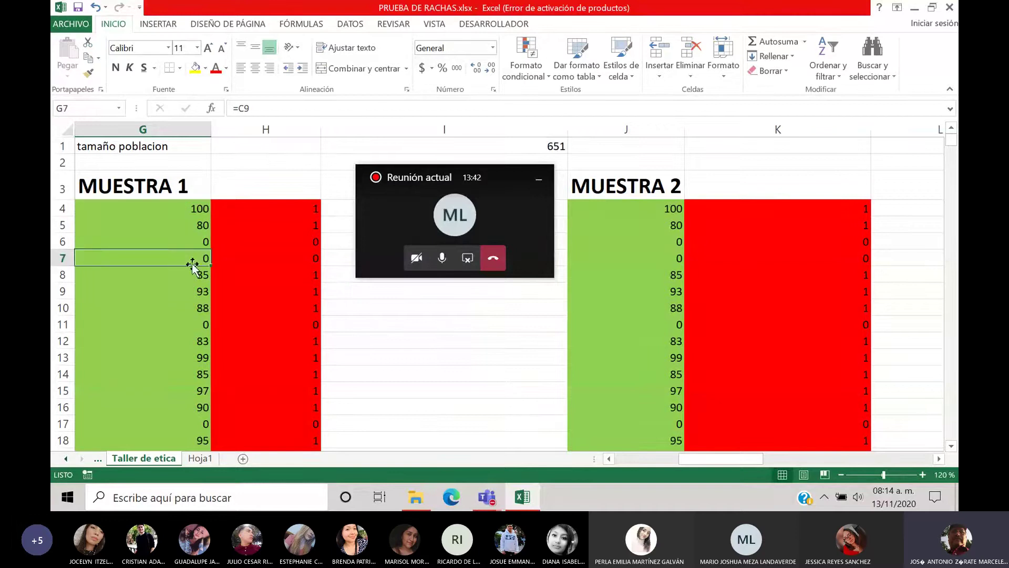
Step: Compare the cell reference in G12 of MUESTRA 1 with those in J5, J4 and J7 of MUESTRA 2
{"action": "left_click", "coordinate": [194, 338]}
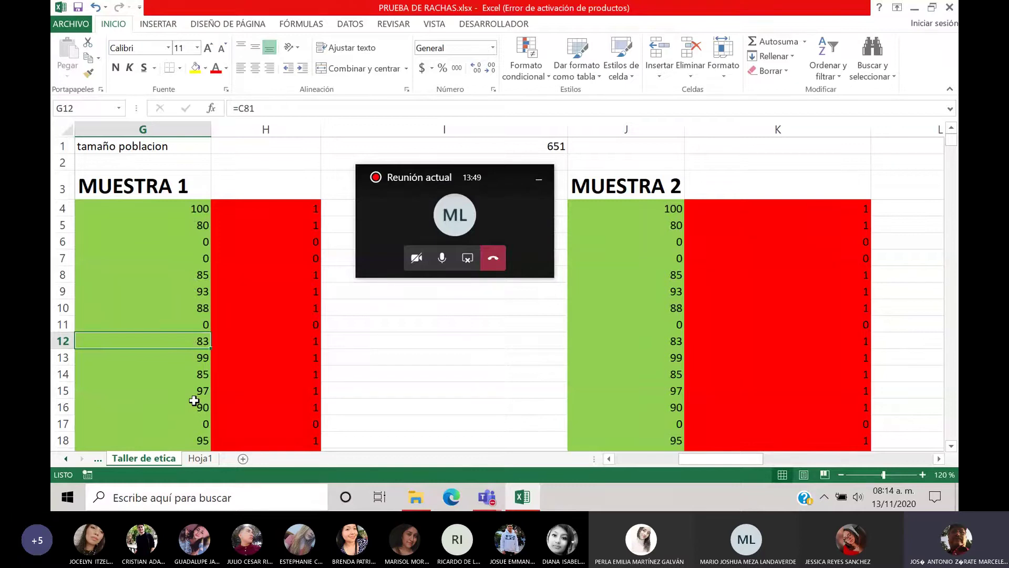
{"action": "left_click", "coordinate": [653, 222]}
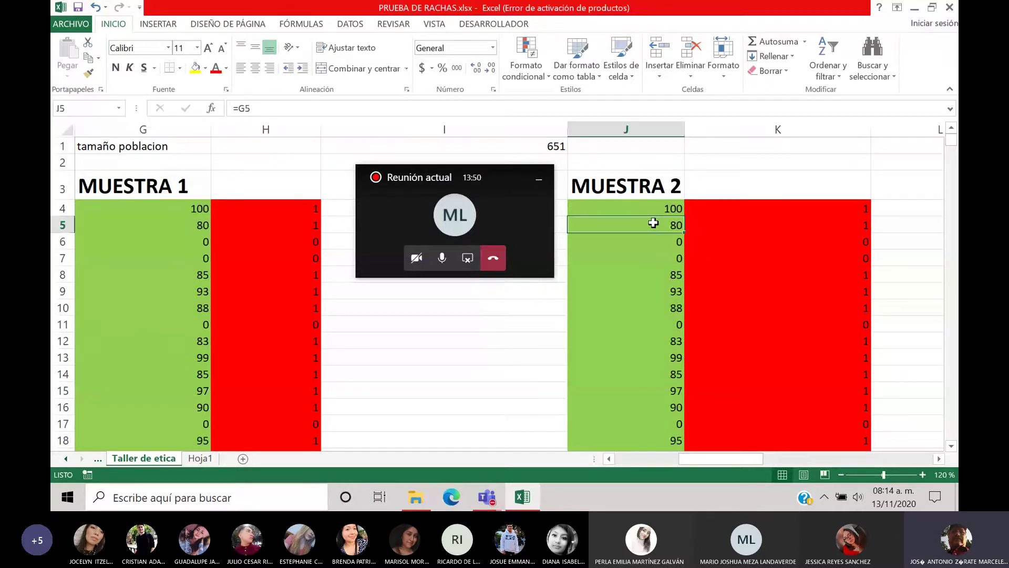
{"action": "left_click", "coordinate": [652, 207]}
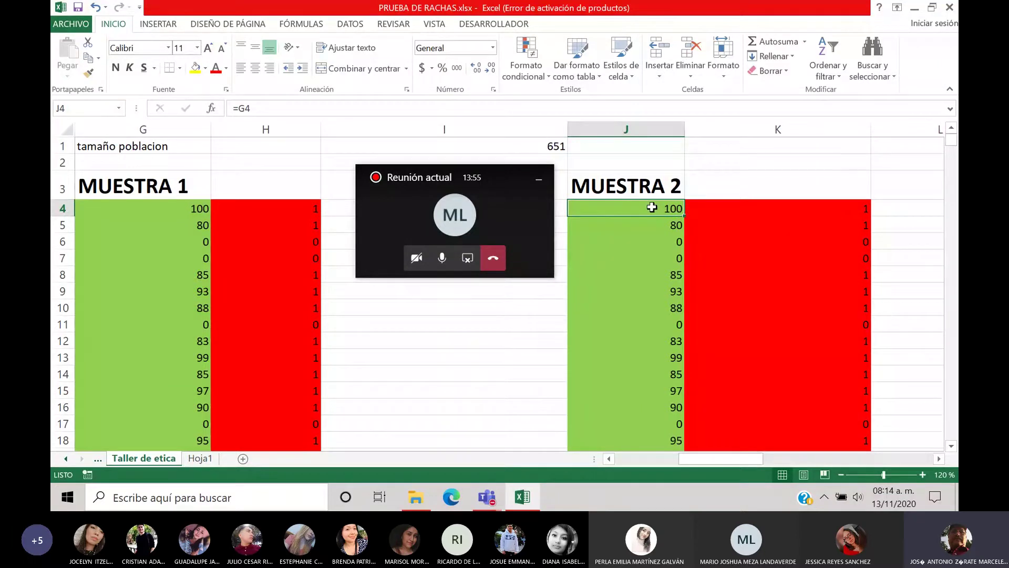
{"action": "left_click", "coordinate": [652, 259]}
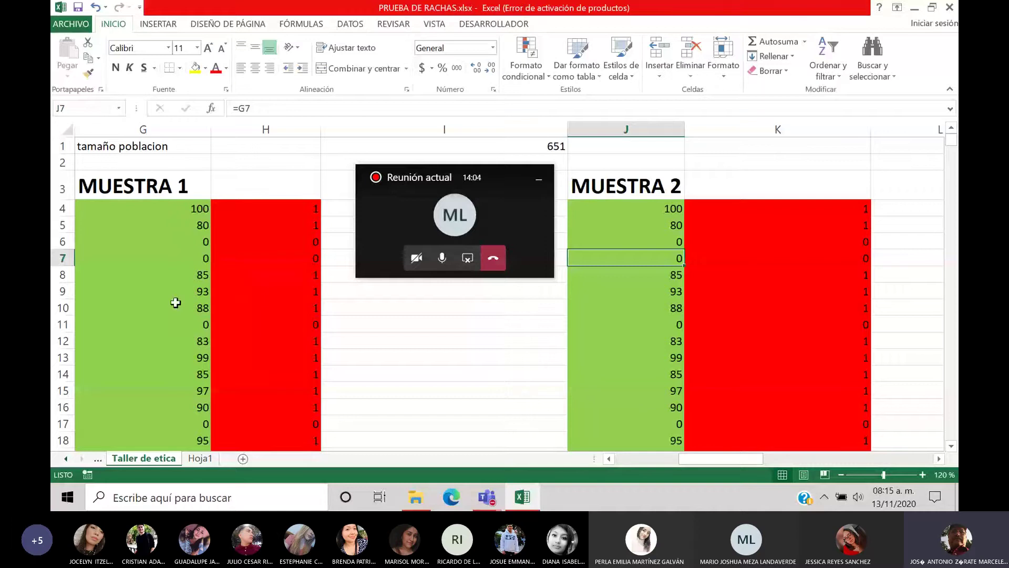
{"action": "left_click", "coordinate": [639, 209]}
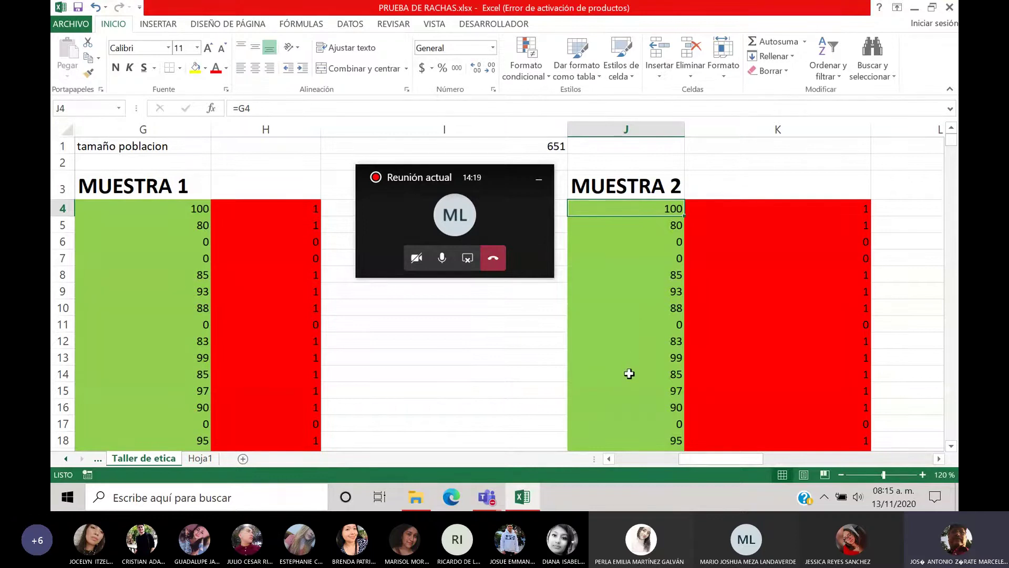
Step: Look over the N1, N0 and TAMAÑO MUESTRA rows closing MUESTRA 2, and inspect the formula in H22
{"action": "left_click", "coordinate": [951, 447]}
{"action": "left_click", "coordinate": [951, 447]}
{"action": "left_click", "coordinate": [951, 447]}
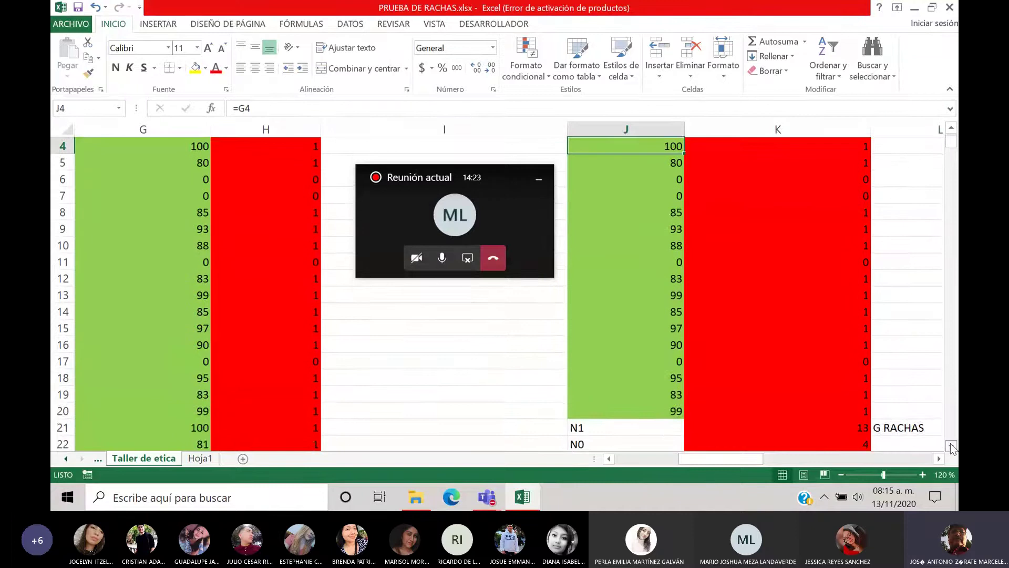
{"action": "left_click", "coordinate": [951, 447]}
{"action": "left_click", "coordinate": [951, 447]}
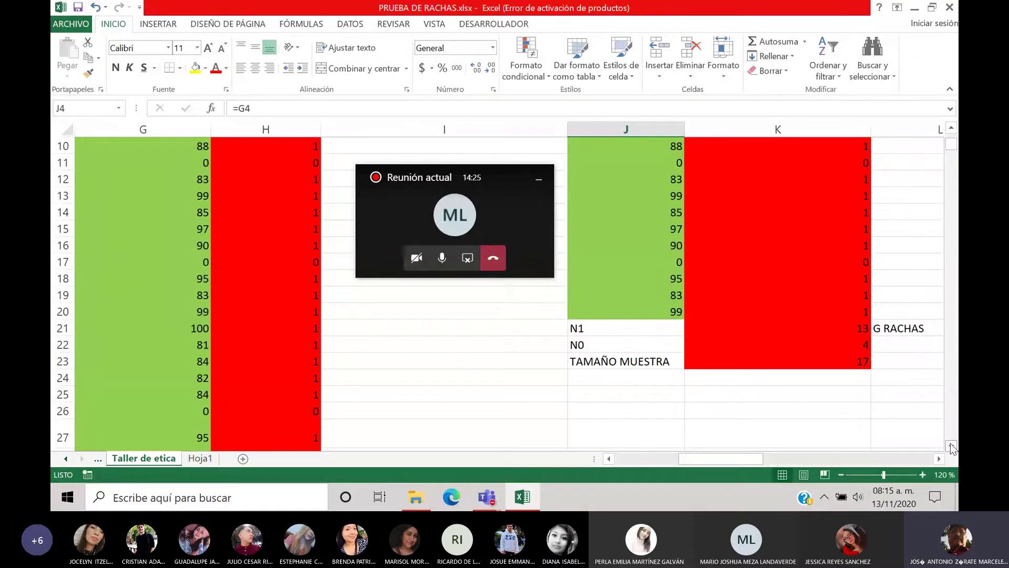
{"action": "left_click", "coordinate": [952, 447]}
{"action": "left_click", "coordinate": [952, 447]}
{"action": "left_click", "coordinate": [951, 446]}
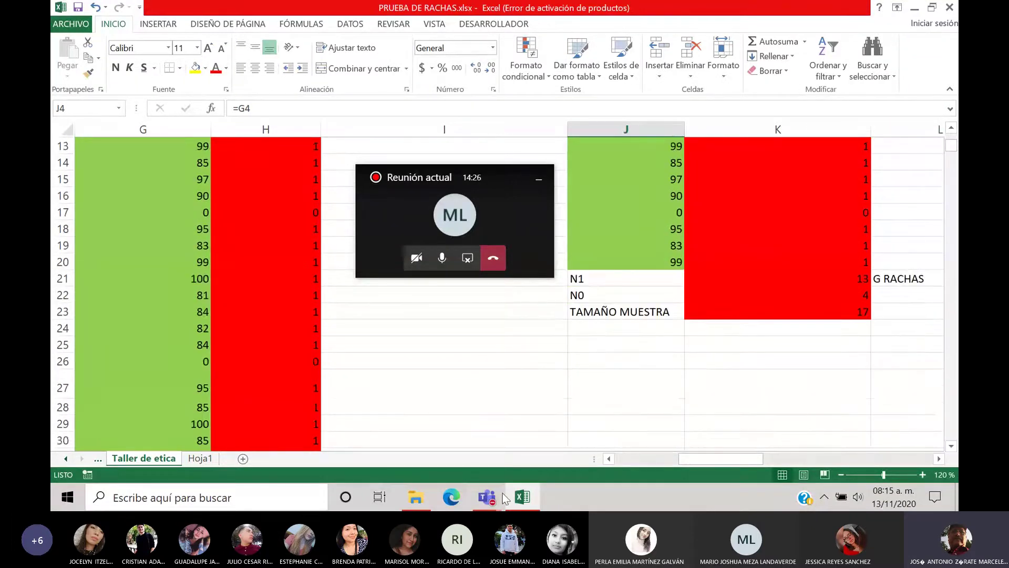
{"action": "left_click", "coordinate": [292, 292]}
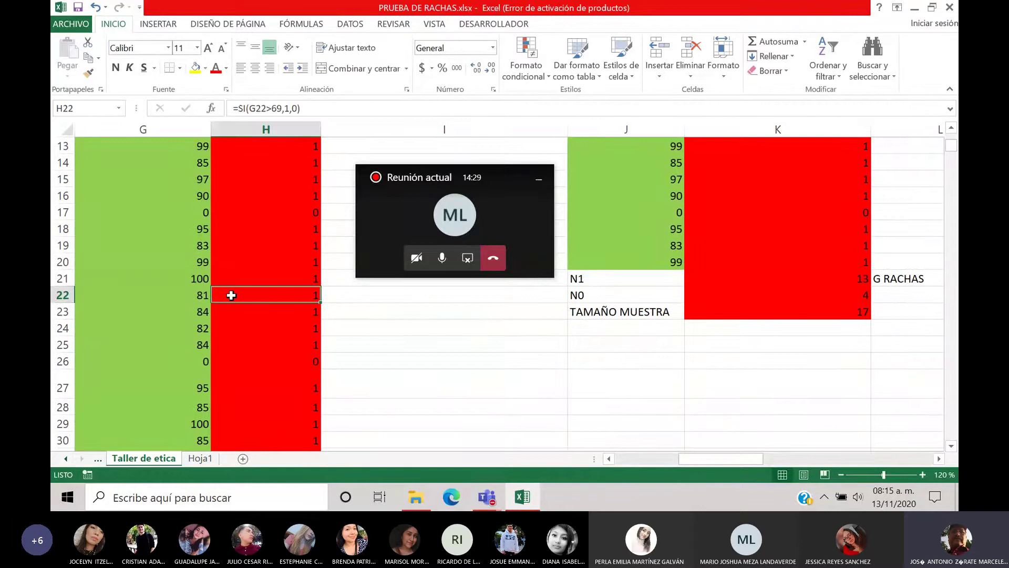
Step: View the summary rows of MUESTRA 1 and inspect the N1 formula of MUESTRA 2 in K21
{"action": "left_click", "coordinate": [953, 446]}
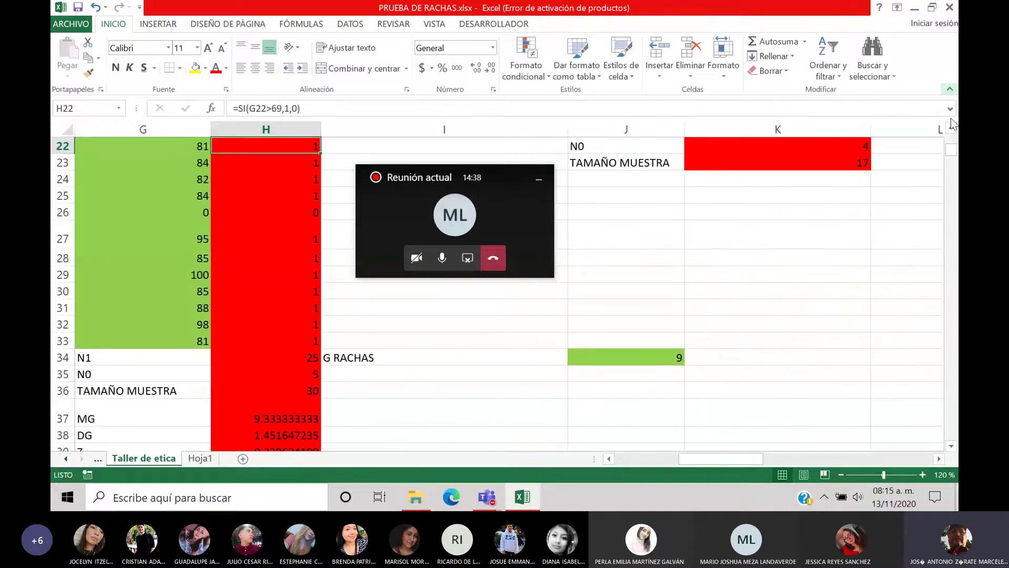
{"action": "left_click", "coordinate": [952, 128]}
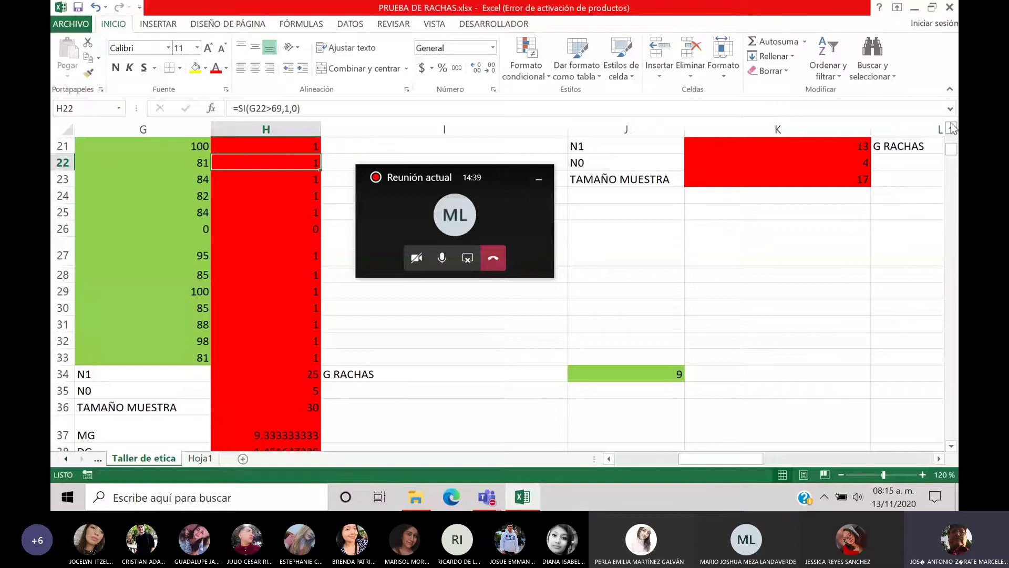
{"action": "scroll", "coordinate": [815, 330], "scroll_direction": "up", "scroll_amount": 4}
{"action": "left_click", "coordinate": [816, 330]}
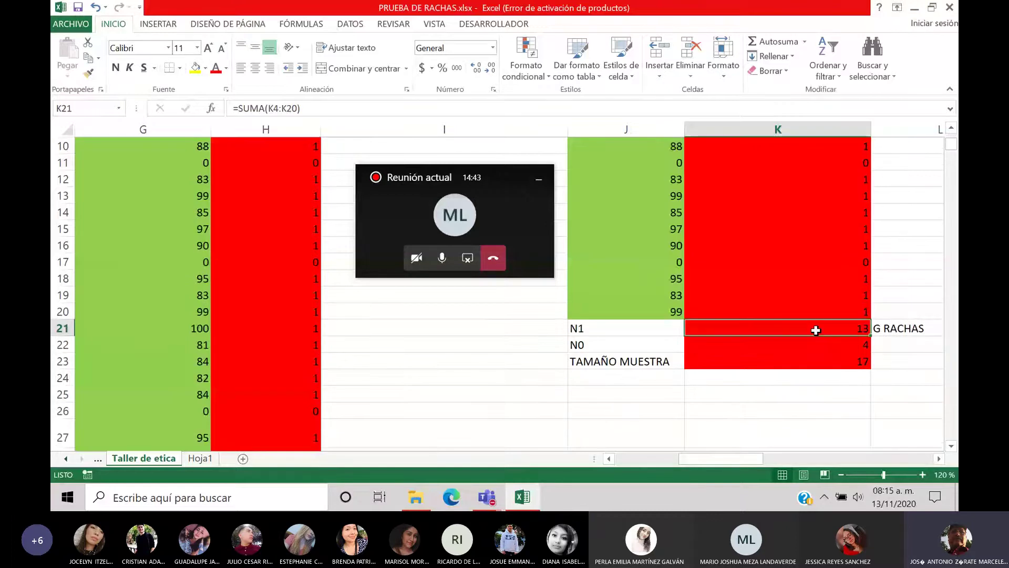
Step: Return to MUESTRA 1 beside the population data and trace its 1/0 formulas up column H to the first one in H4
{"action": "left_click_drag", "start_coordinate": [750, 459], "coordinate": [683, 460]}
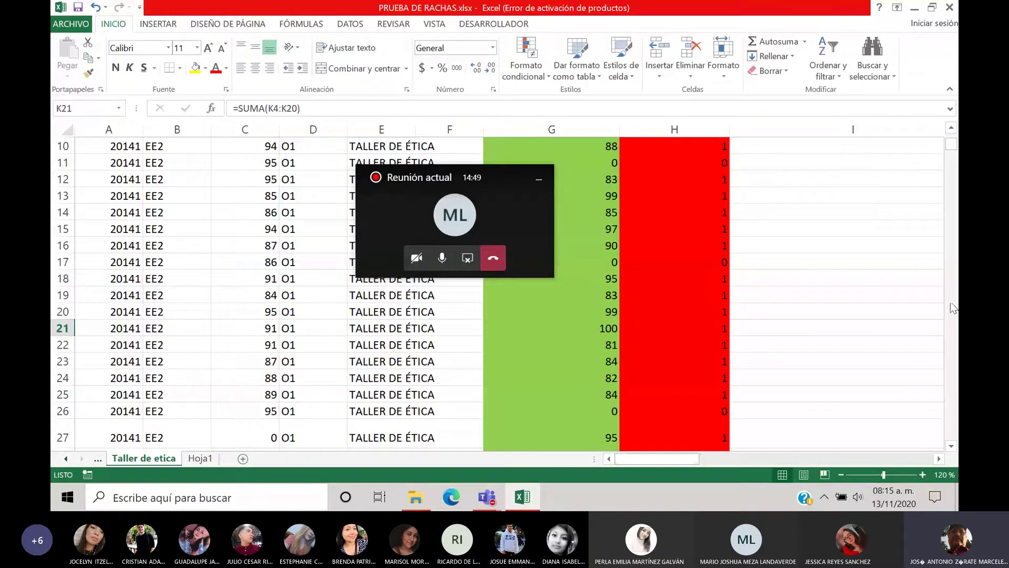
{"action": "left_click_drag", "start_coordinate": [951, 446], "coordinate": [952, 447]}
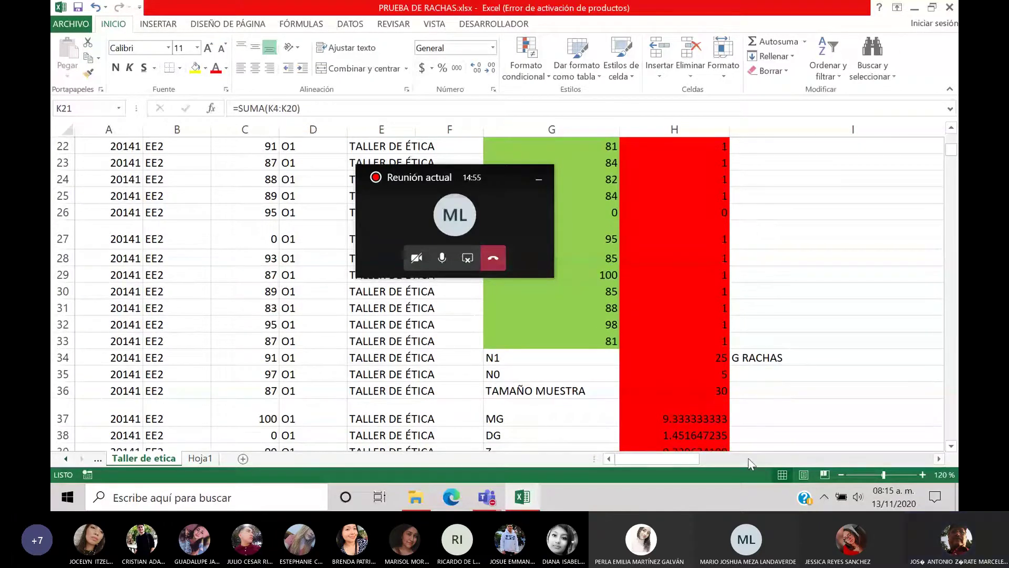
{"action": "left_click_drag", "start_coordinate": [661, 458], "coordinate": [686, 445]}
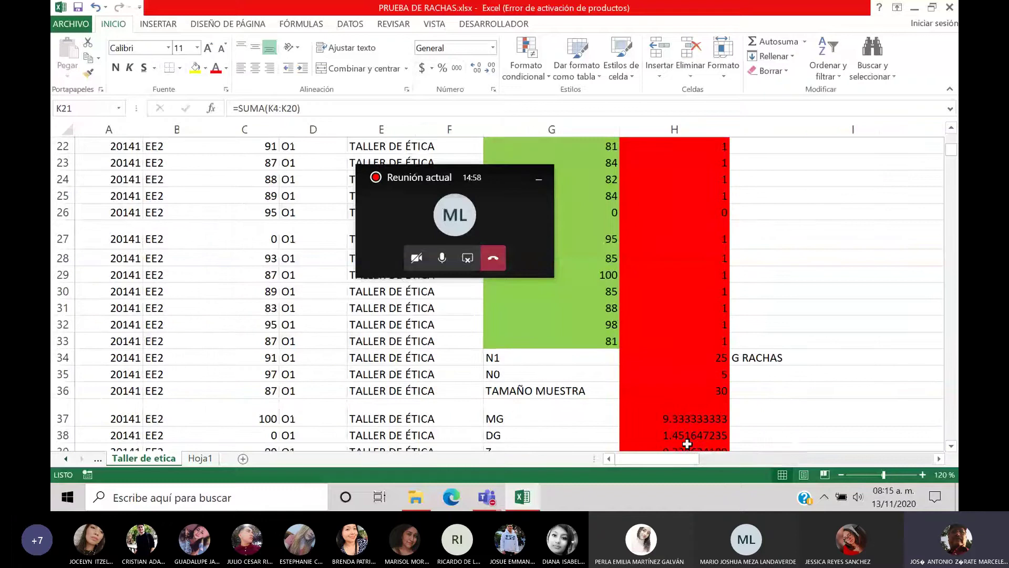
{"action": "left_click", "coordinate": [700, 253]}
{"action": "key", "text": "Up"}
{"action": "key", "text": "Up"}
{"action": "key", "text": "Up"}
{"action": "key", "text": "Up"}
{"action": "key", "text": "Up"}
{"action": "key", "text": "Up"}
{"action": "key", "text": "Up"}
{"action": "key", "text": "Up"}
{"action": "key", "text": "Up"}
{"action": "key", "text": "Up"}
{"action": "key", "text": "Up"}
{"action": "key", "text": "Up"}
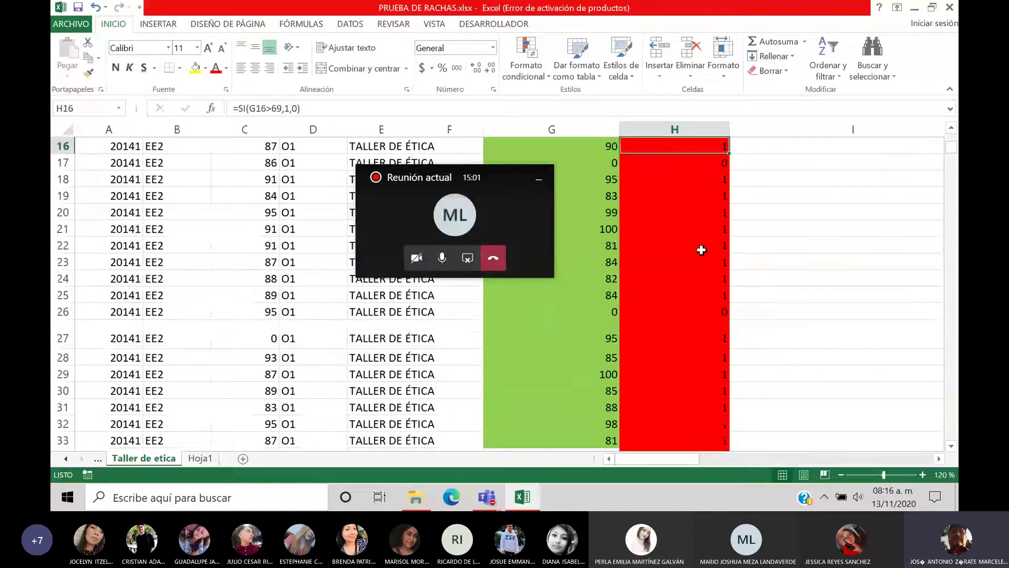
{"action": "key", "text": "Up"}
{"action": "key", "text": "Up"}
{"action": "key", "text": "Up"}
{"action": "key", "text": "Up"}
{"action": "key", "text": "Up"}
{"action": "key", "text": "Up"}
{"action": "key", "text": "Up"}
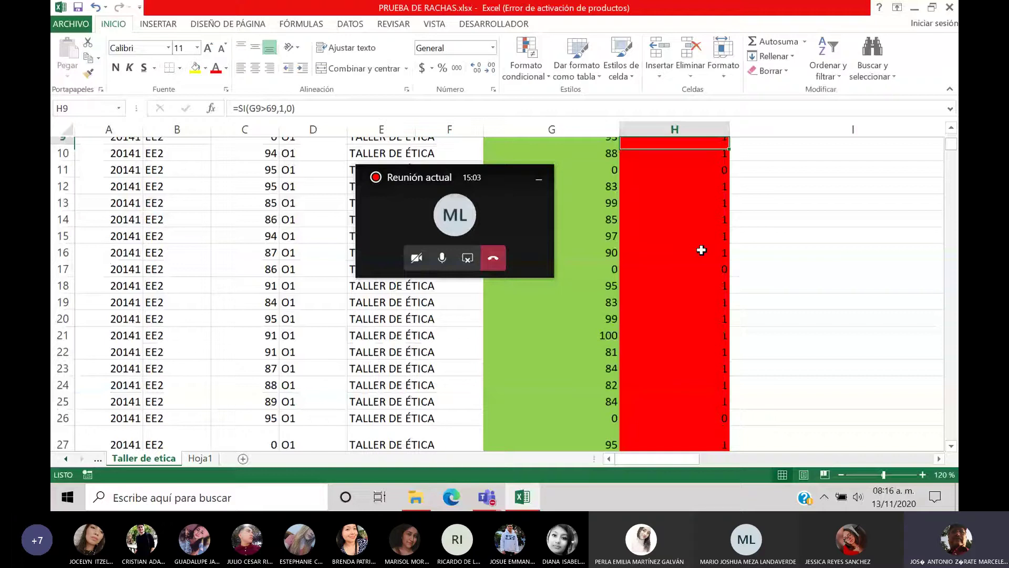
{"action": "key", "text": "Up"}
{"action": "key", "text": "Up"}
{"action": "key", "text": "Up"}
{"action": "key", "text": "Up"}
{"action": "key", "text": "Up"}
{"action": "key", "text": "Up"}
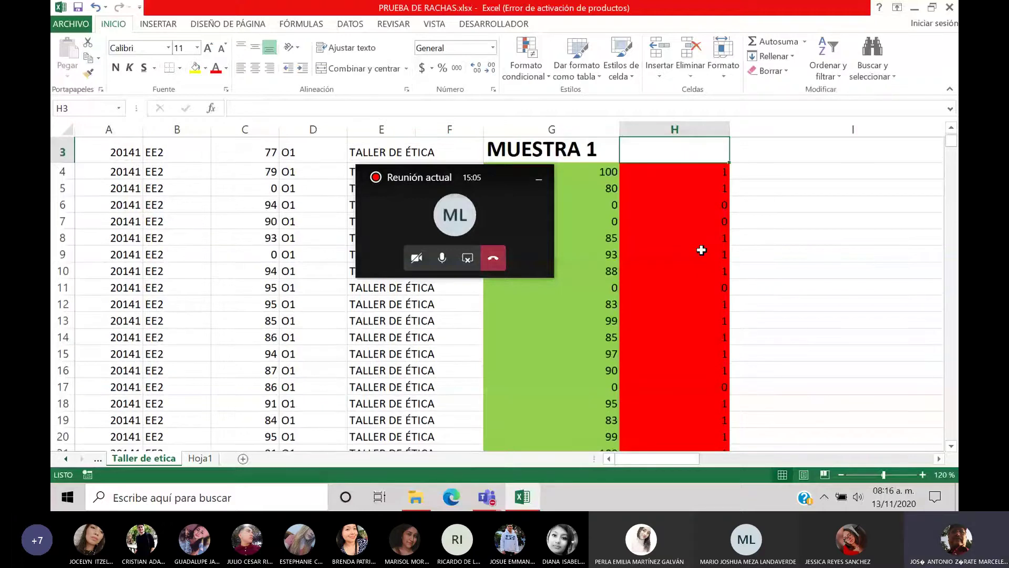
{"action": "key", "text": "Down"}
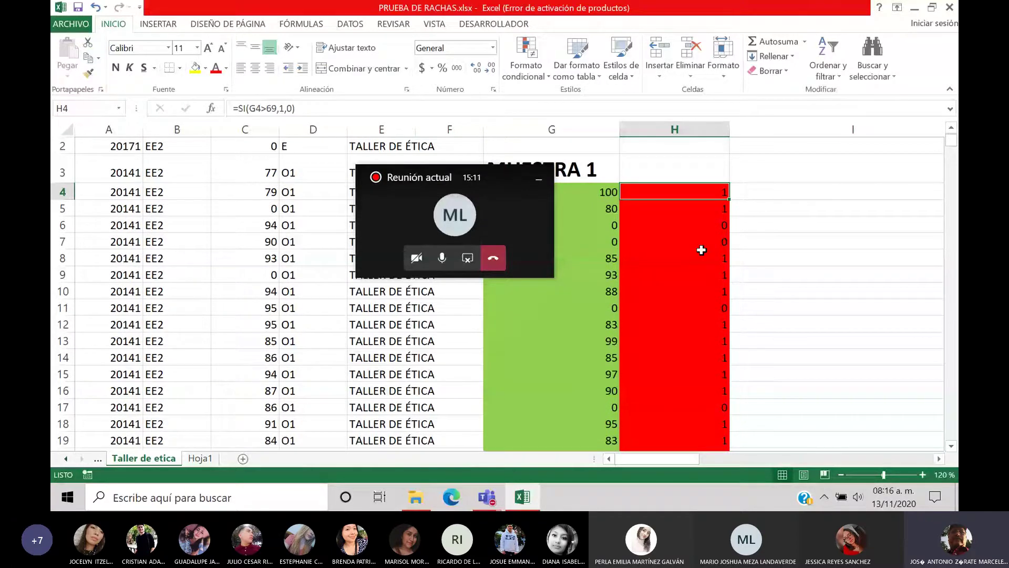
Step: Go through the 1/0 values of MUESTRA 1 from H4 down to the N1 sum in H34 to examine the runs, ending on H31
{"action": "left_click", "coordinate": [922, 474]}
{"action": "left_click", "coordinate": [923, 474]}
{"action": "left_click", "coordinate": [922, 474]}
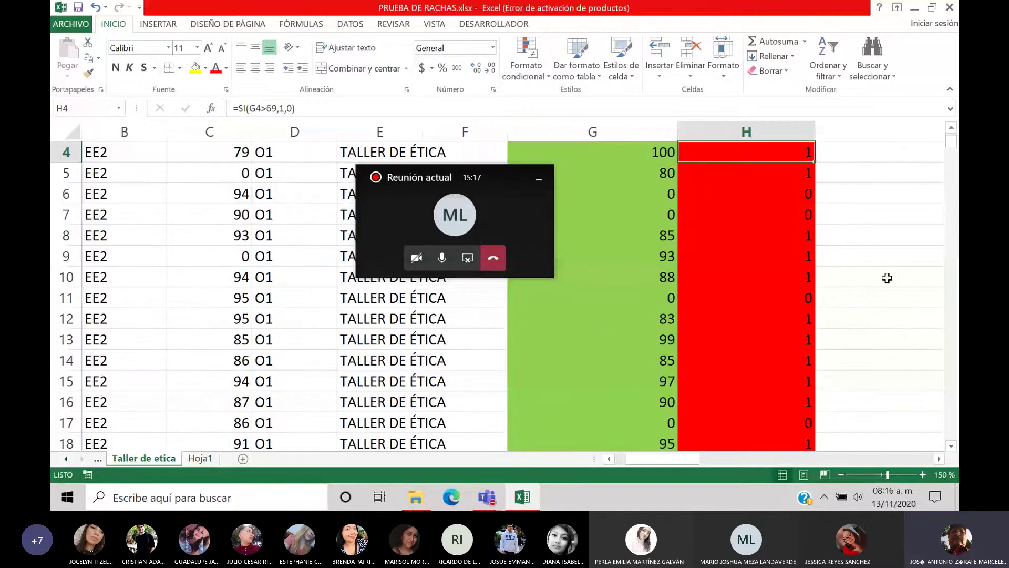
{"action": "key", "text": "Down"}
{"action": "key", "text": "Down"}
{"action": "key", "text": "Down"}
{"action": "key", "text": "Down"}
{"action": "key", "text": "Down"}
{"action": "key", "text": "Down"}
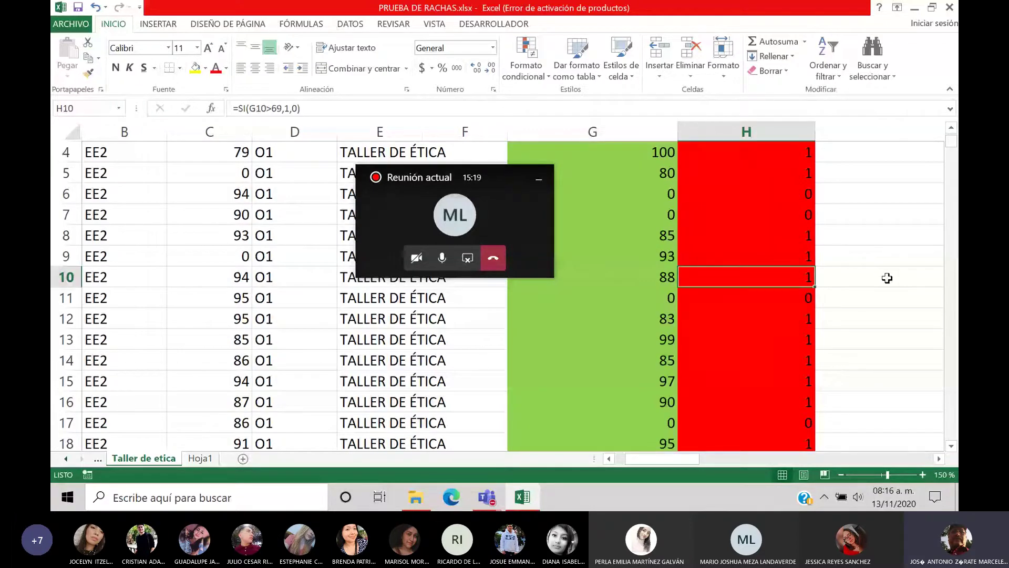
{"action": "key", "text": "Down"}
{"action": "key", "text": "Down"}
{"action": "key", "text": "Down"}
{"action": "key", "text": "Down"}
{"action": "key", "text": "Down"}
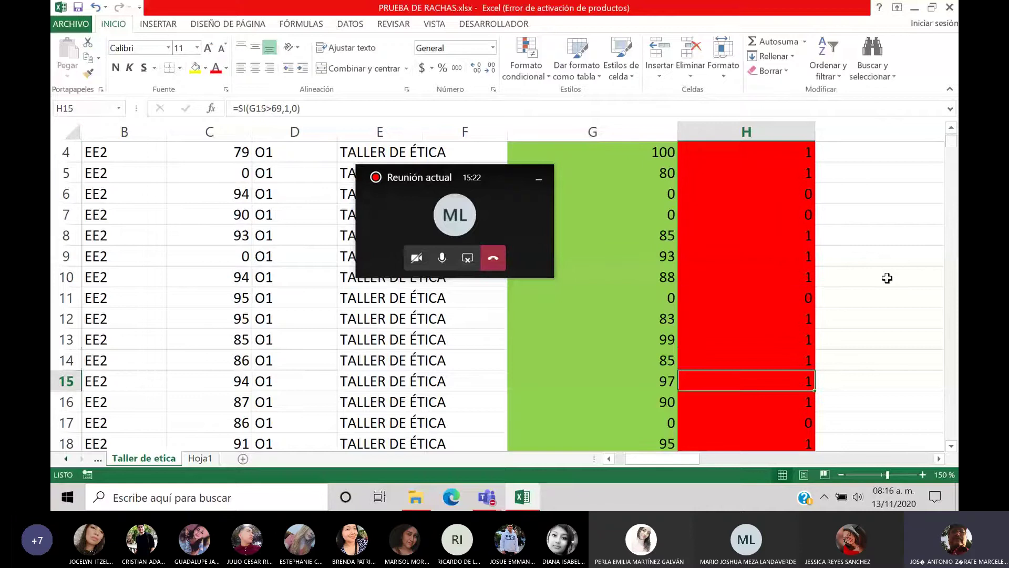
{"action": "key", "text": "Down"}
{"action": "key", "text": "Down"}
{"action": "key", "text": "Down"}
{"action": "key", "text": "Down"}
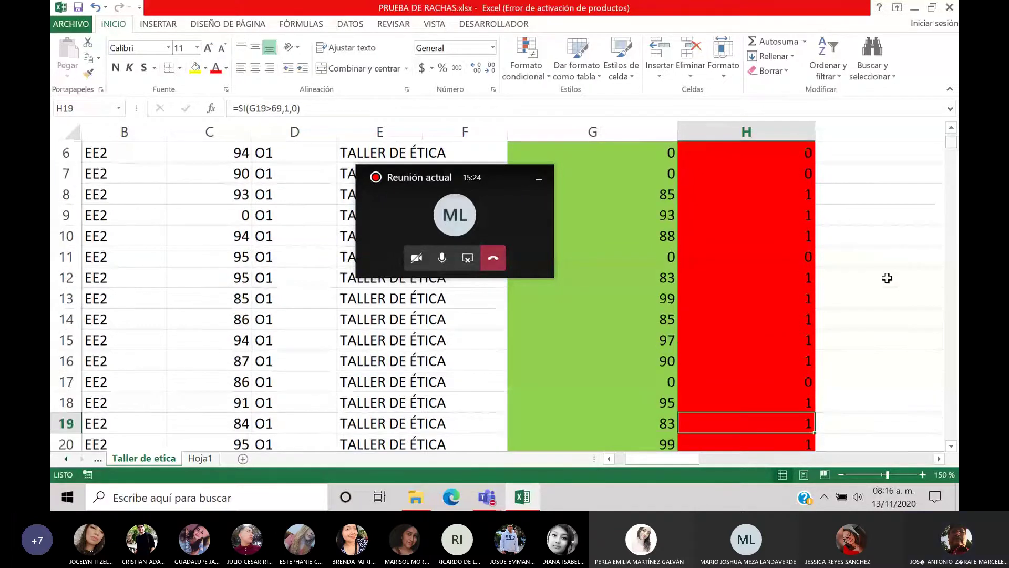
{"action": "key", "text": "Down"}
{"action": "key", "text": "Down"}
{"action": "key", "text": "Down"}
{"action": "key", "text": "Down"}
{"action": "key", "text": "Down"}
{"action": "key", "text": "Down"}
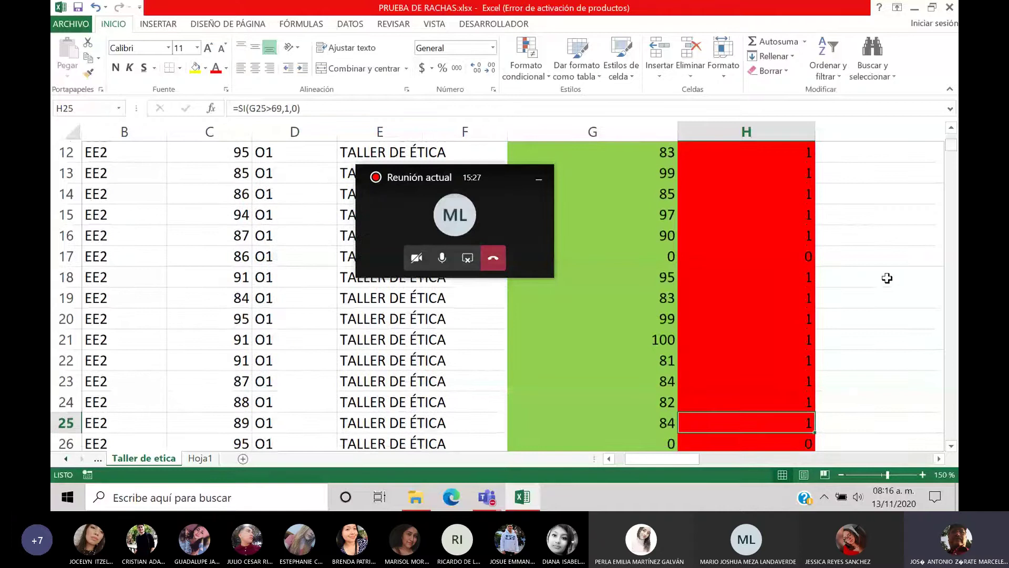
{"action": "key", "text": "Down"}
{"action": "key", "text": "Down"}
{"action": "key", "text": "Down"}
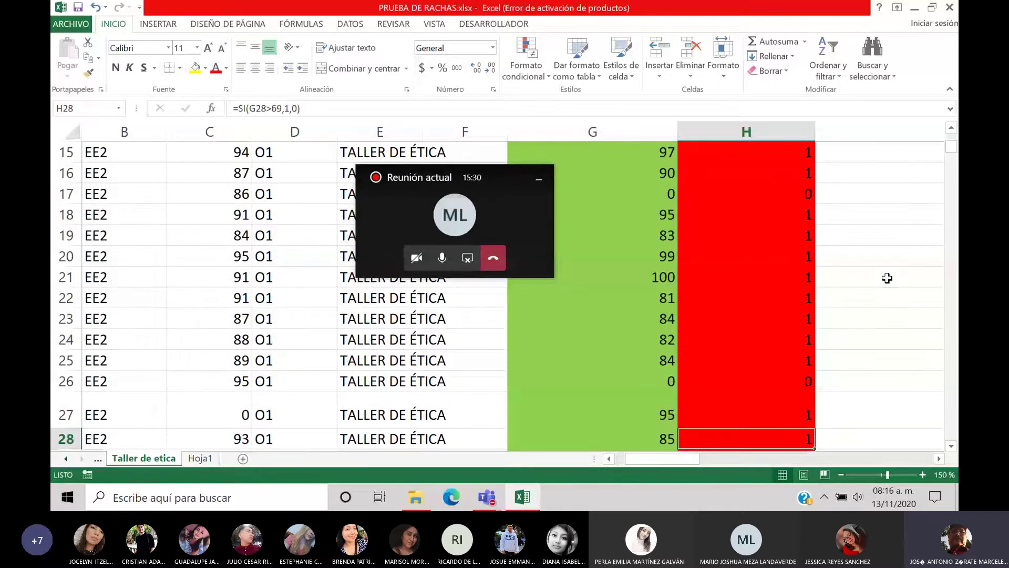
{"action": "key", "text": "Down"}
{"action": "key", "text": "Down"}
{"action": "key", "text": "Down"}
{"action": "key", "text": "Down"}
{"action": "key", "text": "Down"}
{"action": "key", "text": "Down"}
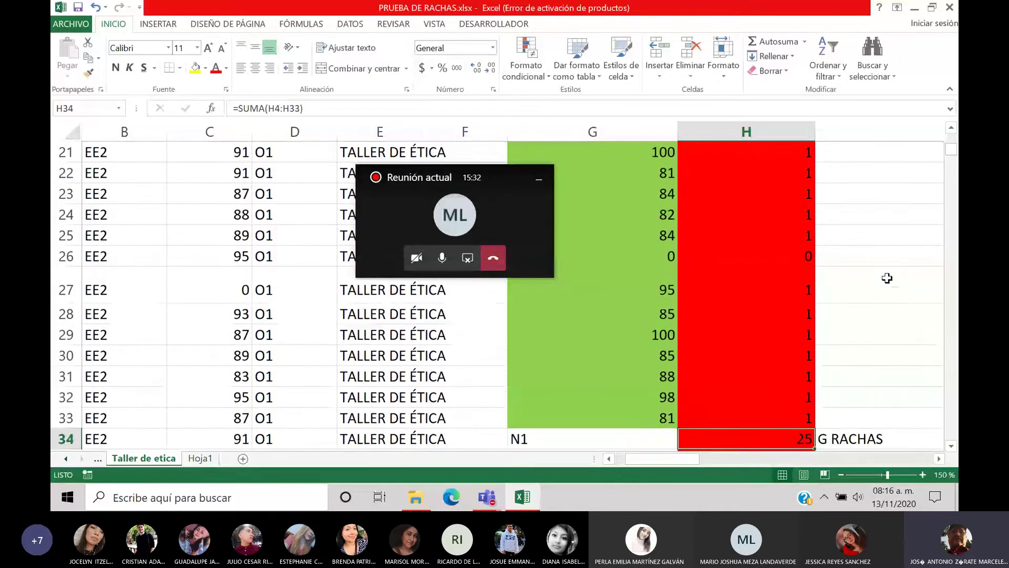
{"action": "key", "text": "Up"}
{"action": "key", "text": "Up"}
{"action": "key", "text": "Up"}
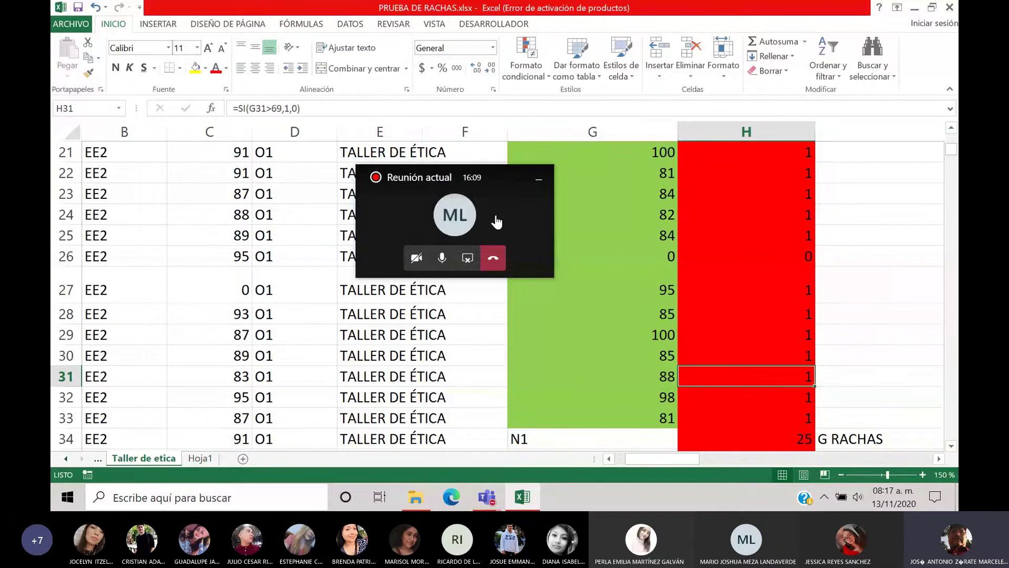
Step: Open the full Teams meeting window, dismiss the recording notice and minimize the window to return to the workbook
{"action": "left_click", "coordinate": [516, 230]}
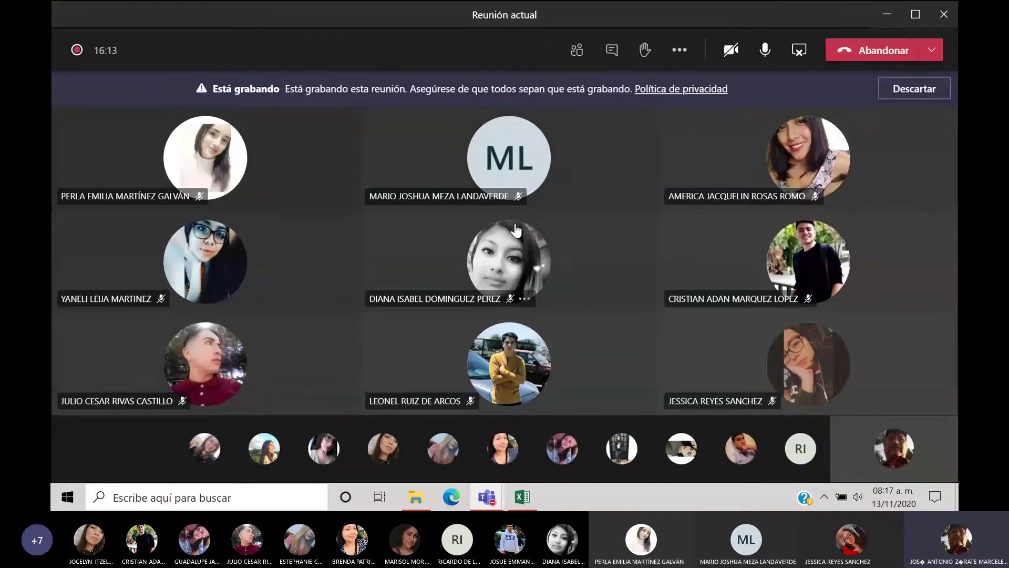
{"action": "mouse_move", "coordinate": [516, 230]}
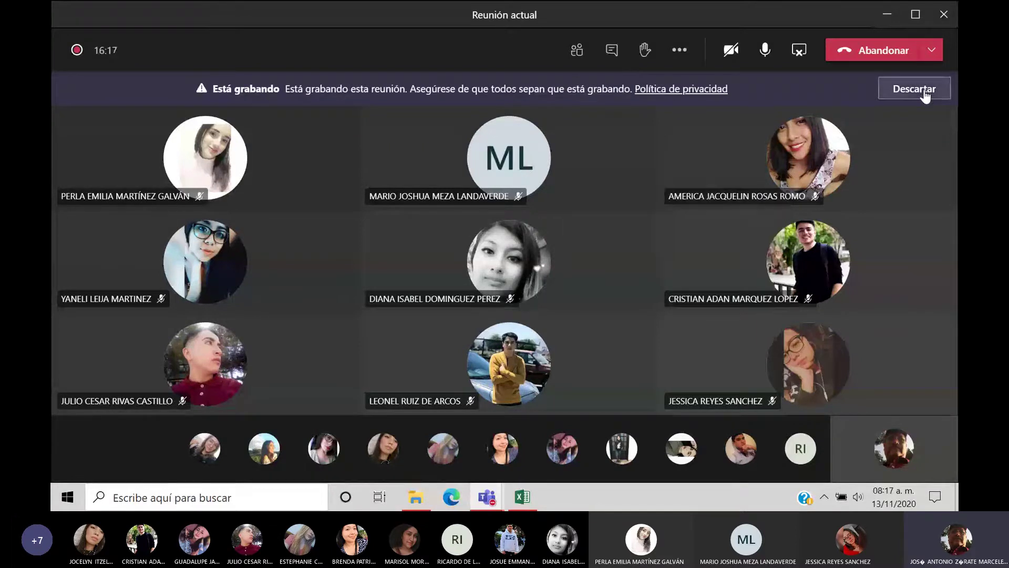
{"action": "left_click", "coordinate": [925, 93]}
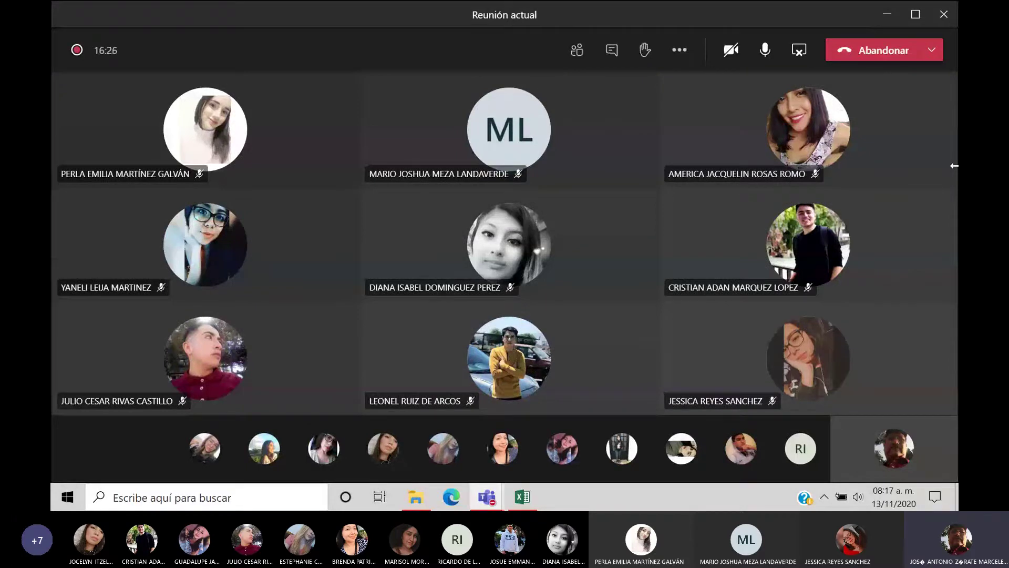
{"action": "mouse_move", "coordinate": [942, 137]}
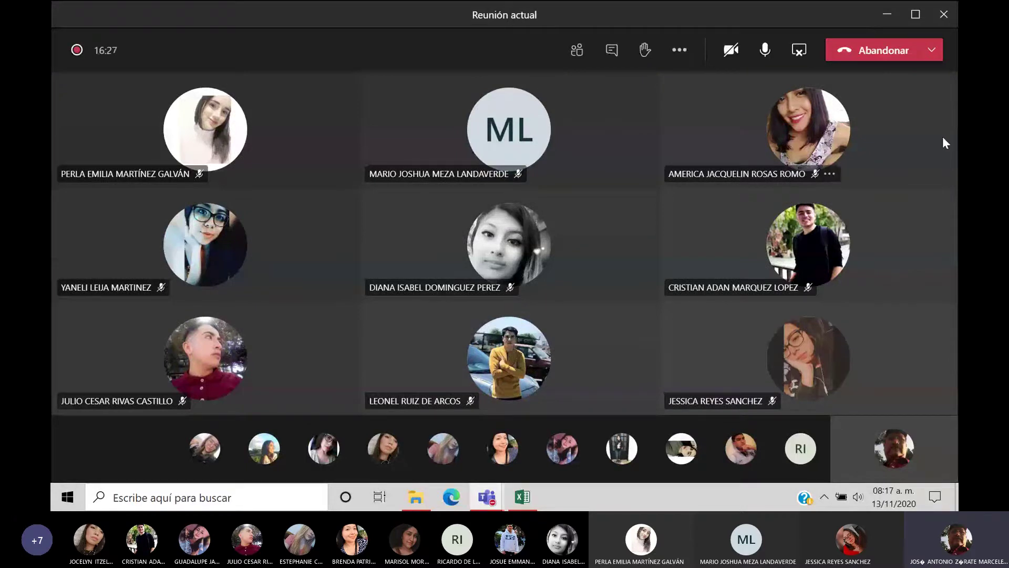
{"action": "left_click", "coordinate": [884, 13]}
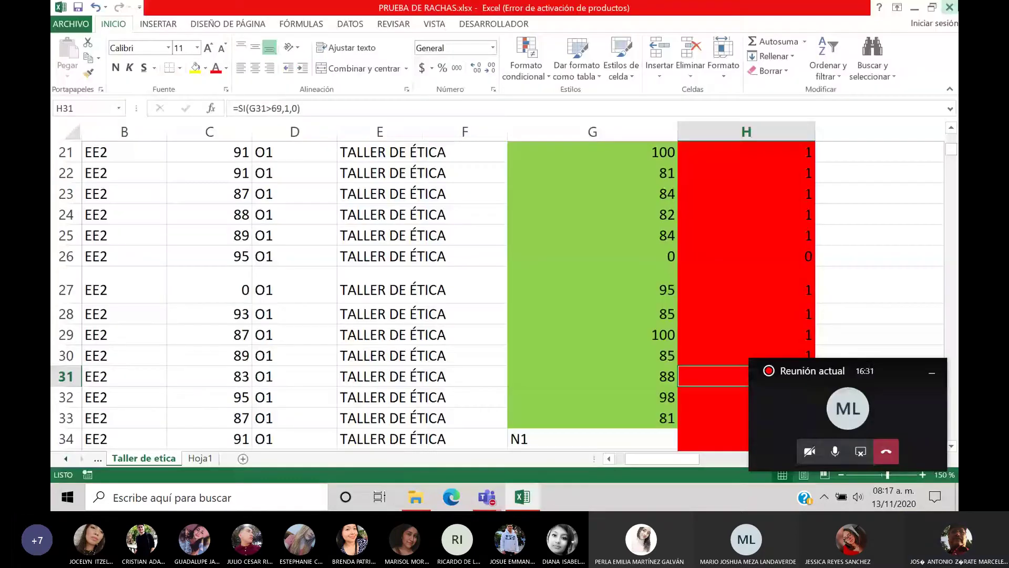
Step: Try to close the PRUEBA DE RACHAS workbook and switch to the main Microsoft Teams window
{"action": "left_click", "coordinate": [950, 8]}
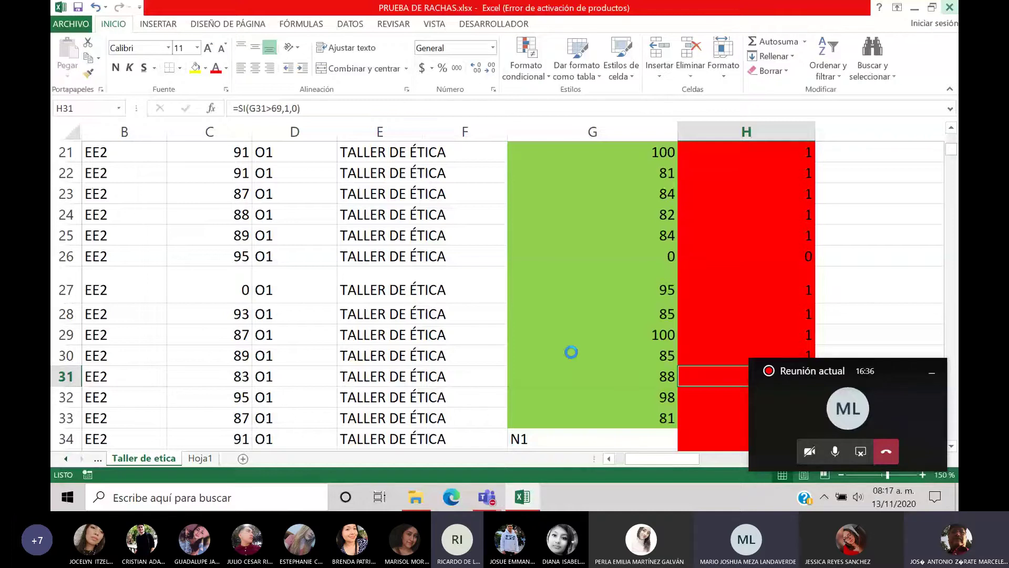
{"action": "left_click", "coordinate": [487, 497]}
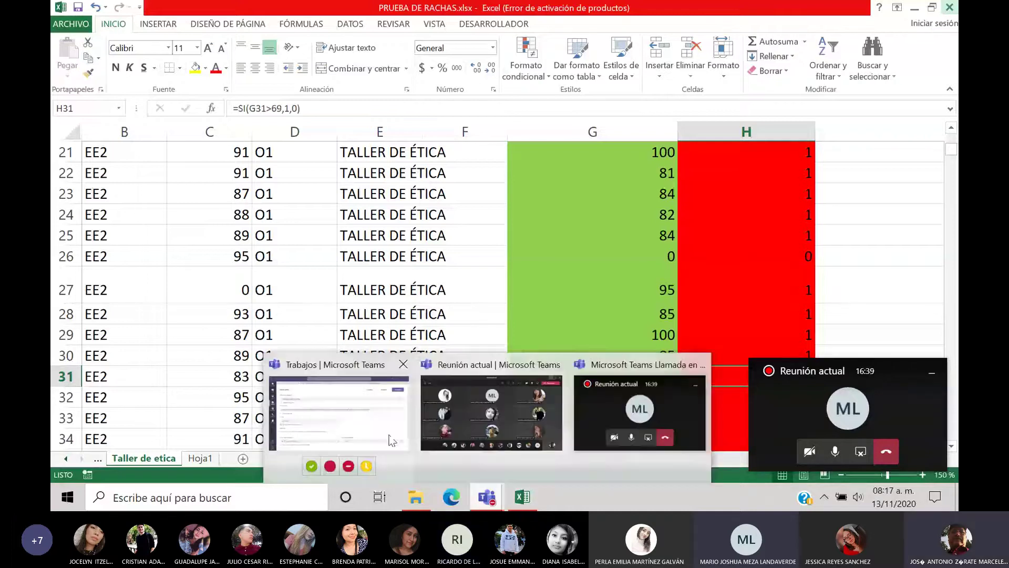
{"action": "left_click", "coordinate": [391, 440]}
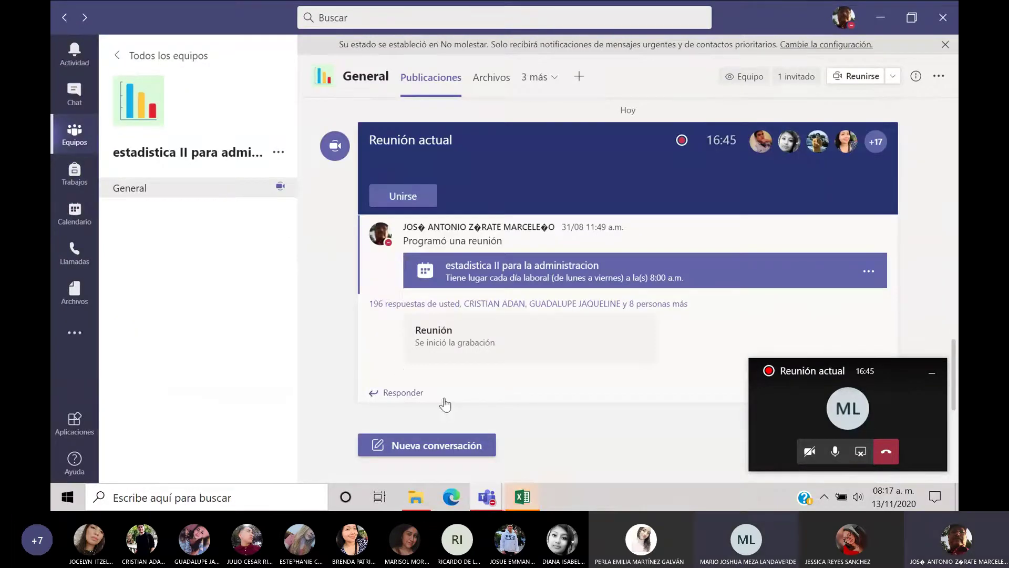
Step: Switch back to the PRUEBA DE RACHAS workbook and cancel its prompt to save changes
{"action": "mouse_move", "coordinate": [481, 502]}
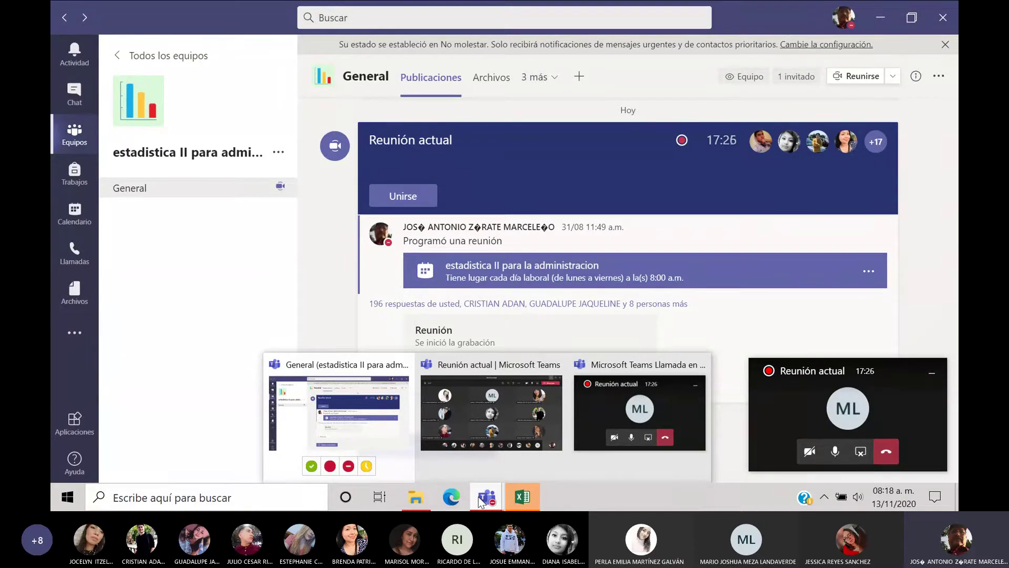
{"action": "mouse_move", "coordinate": [523, 499]}
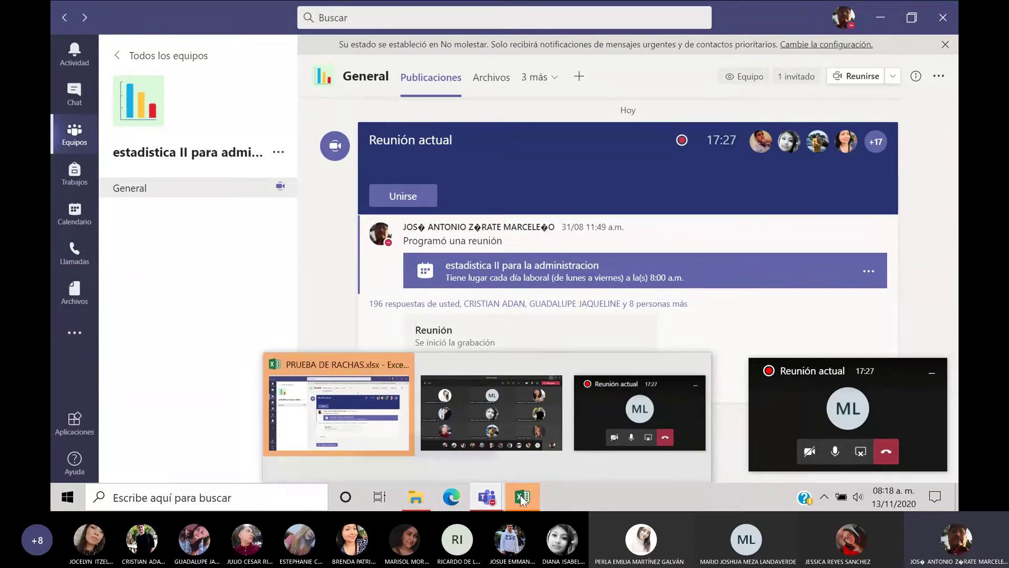
{"action": "left_click", "coordinate": [429, 446]}
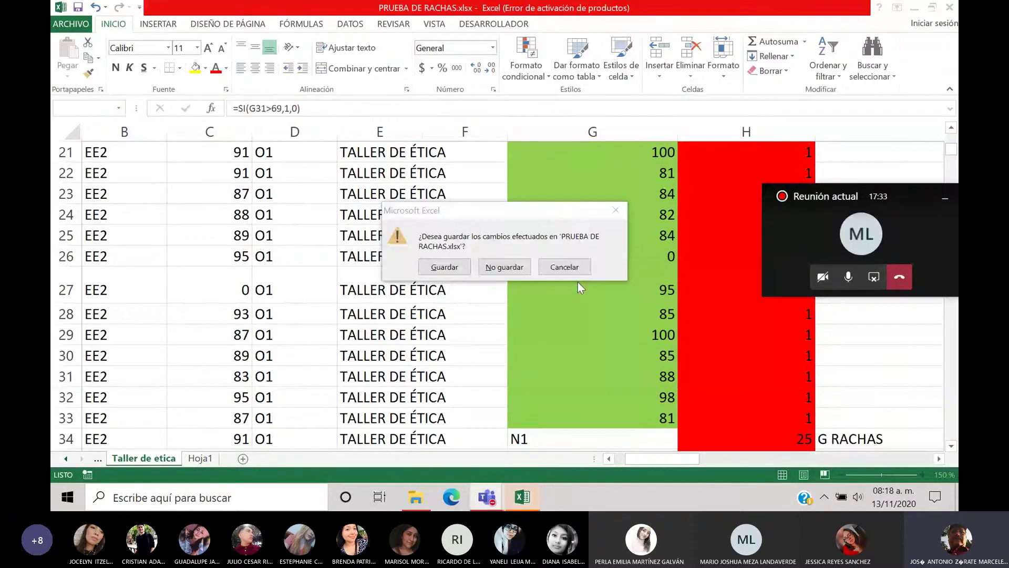
{"action": "key", "text": "Escape"}
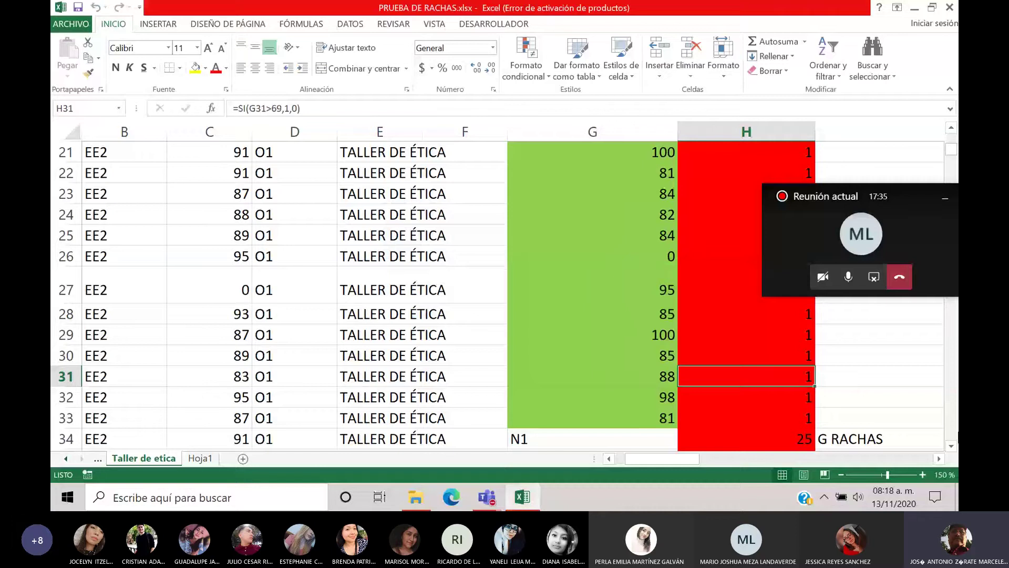
Step: Examine the MUESTRA 1 results below the data, checking the VALOR PROBABILIDAD formula in H40, the randomness decision in I40 and G RACHAS
{"action": "left_click", "coordinate": [951, 446]}
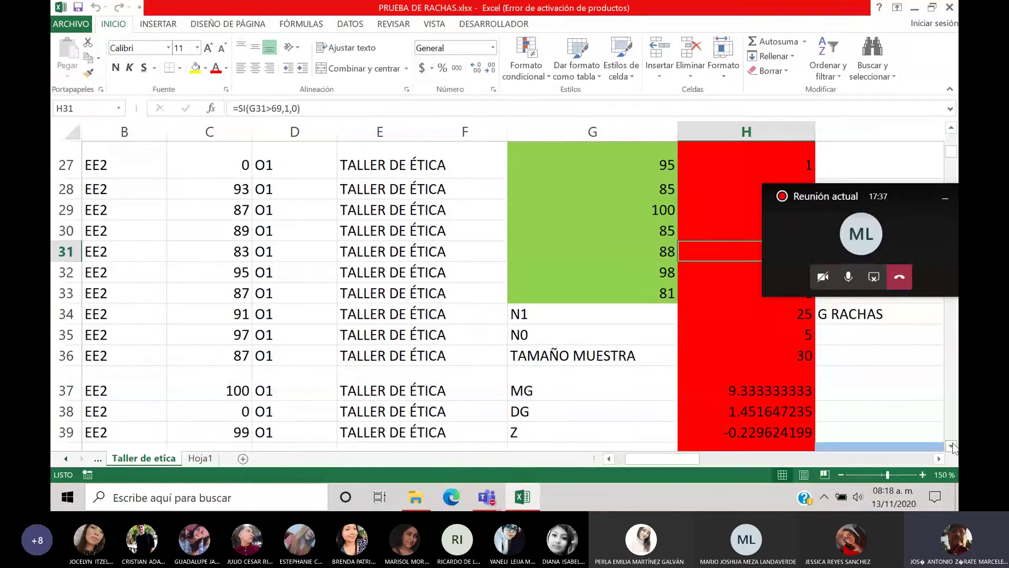
{"action": "left_click", "coordinate": [952, 445]}
{"action": "left_click", "coordinate": [952, 446]}
{"action": "left_click", "coordinate": [951, 446]}
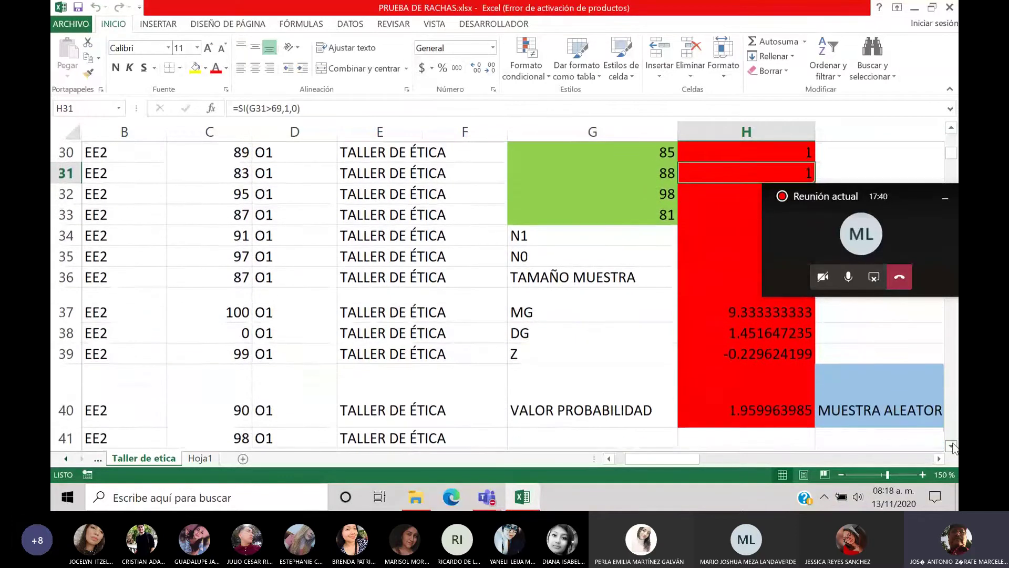
{"action": "left_click", "coordinate": [781, 400]}
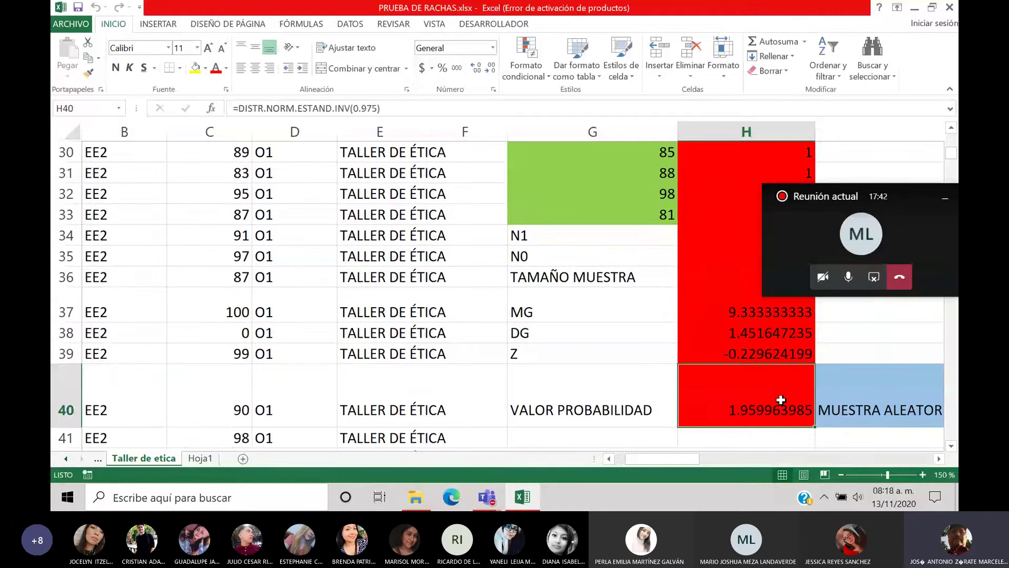
{"action": "left_click", "coordinate": [857, 401]}
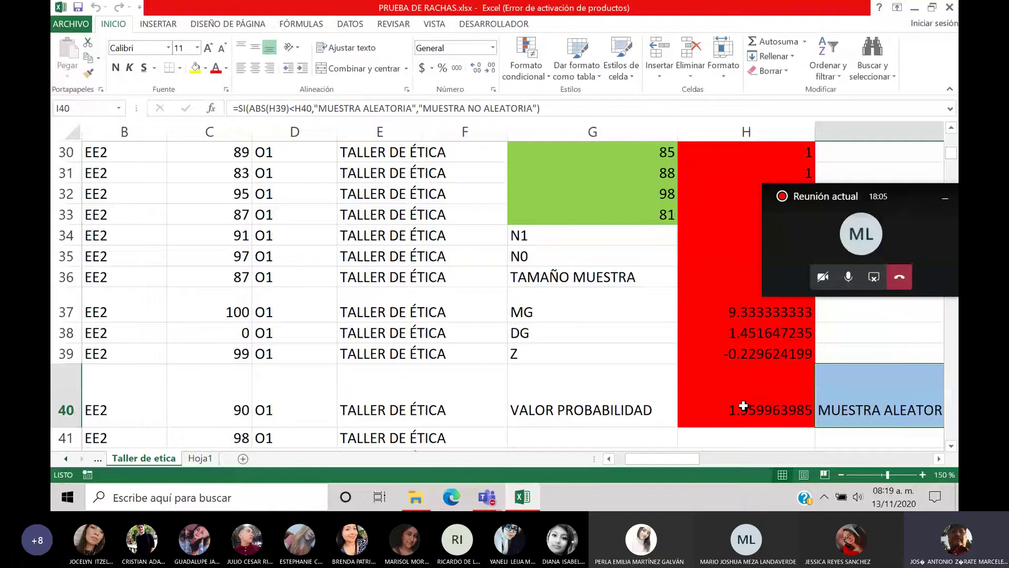
{"action": "left_click", "coordinate": [734, 459]}
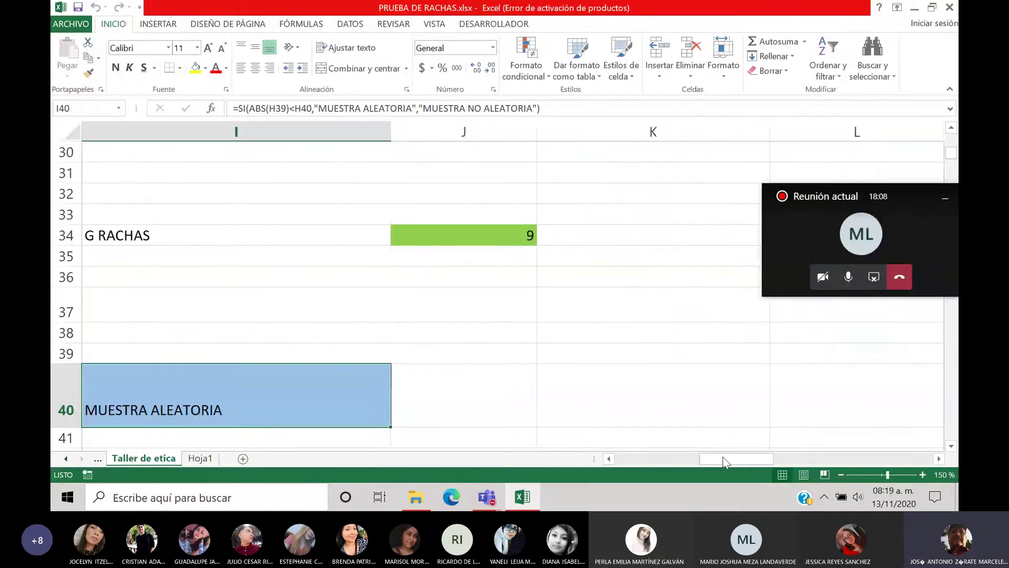
{"action": "left_click_drag", "start_coordinate": [723, 456], "coordinate": [691, 462]}
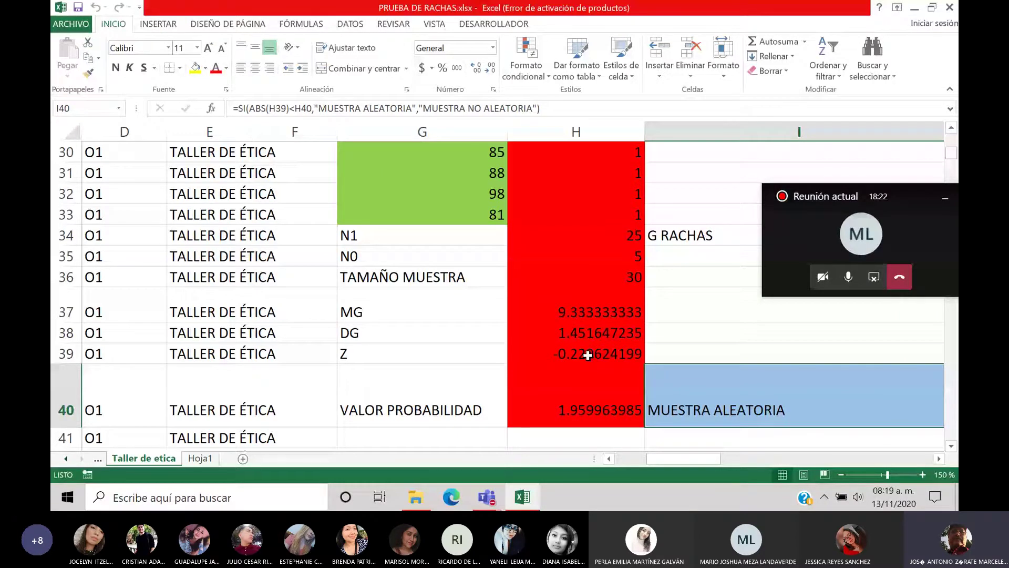
Step: Look over the run count and table-based acceptance of the second sample in columns J to M, ending on the Test de Rachas cell M23
{"action": "left_click_drag", "start_coordinate": [699, 464], "coordinate": [765, 465]}
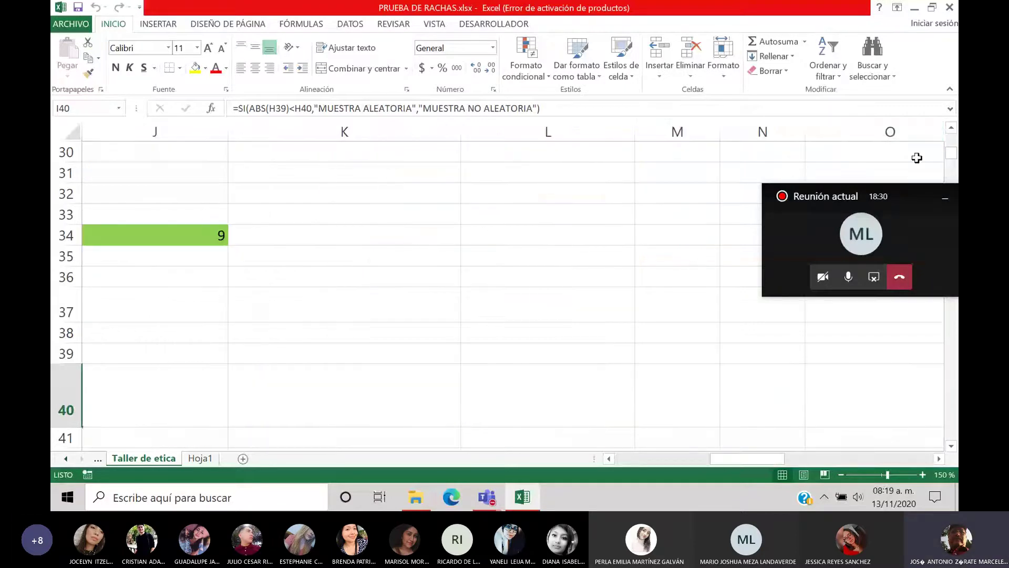
{"action": "scroll", "coordinate": [951, 134], "scroll_direction": "up", "scroll_amount": 1}
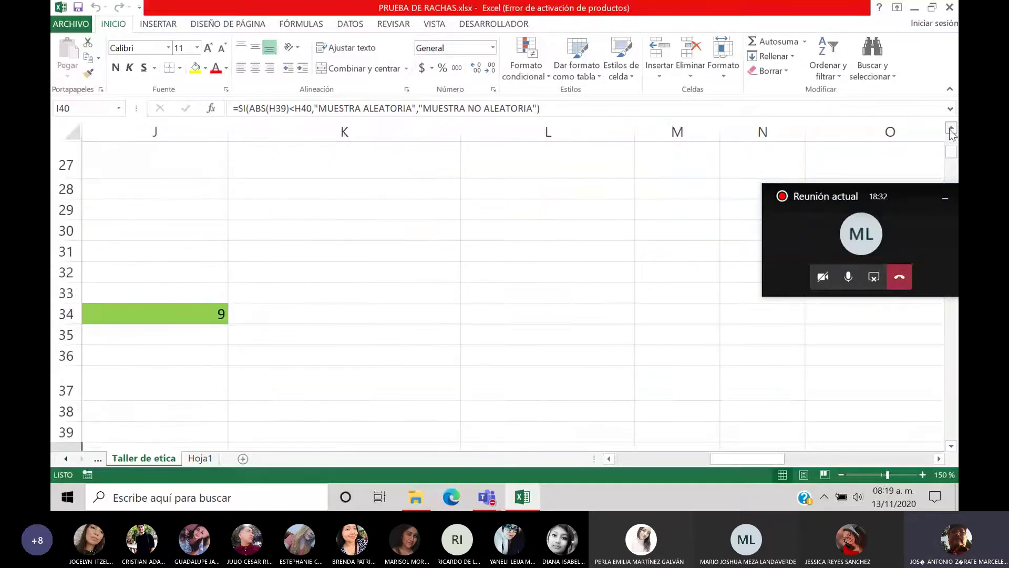
{"action": "scroll", "coordinate": [952, 134], "scroll_direction": "up", "scroll_amount": 3}
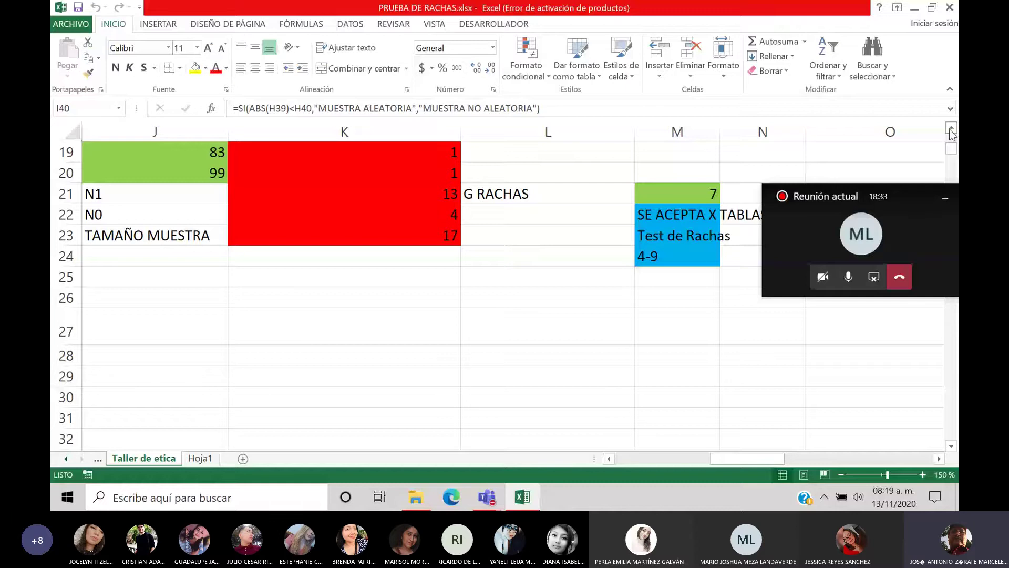
{"action": "left_click_drag", "start_coordinate": [759, 463], "coordinate": [758, 462]}
{"action": "left_click", "coordinate": [685, 240]}
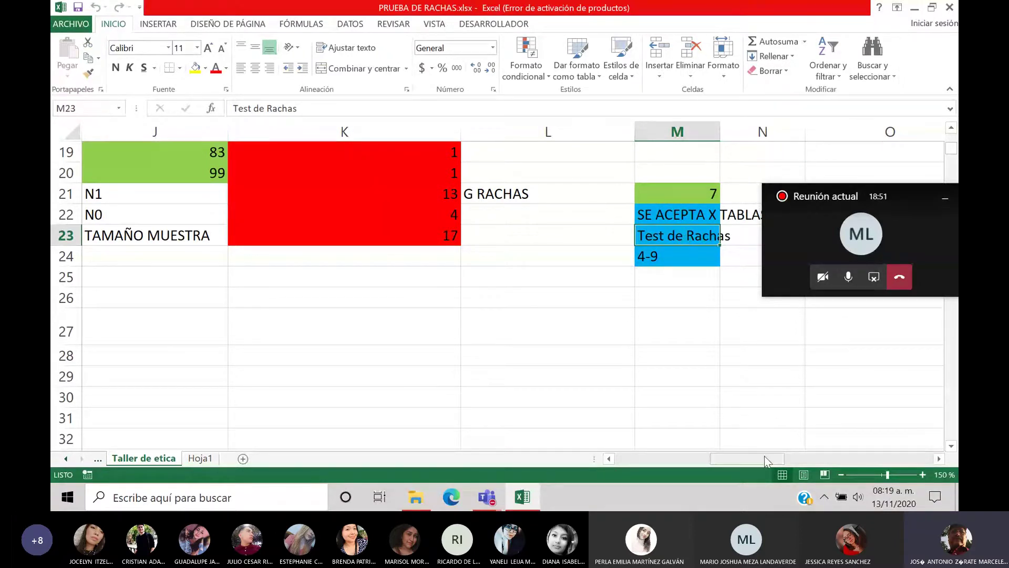
Step: Return to the MUESTRA 1 results in rows 34 to 40 and inspect the N1 sum formula in H34
{"action": "left_click_drag", "start_coordinate": [767, 461], "coordinate": [728, 461]}
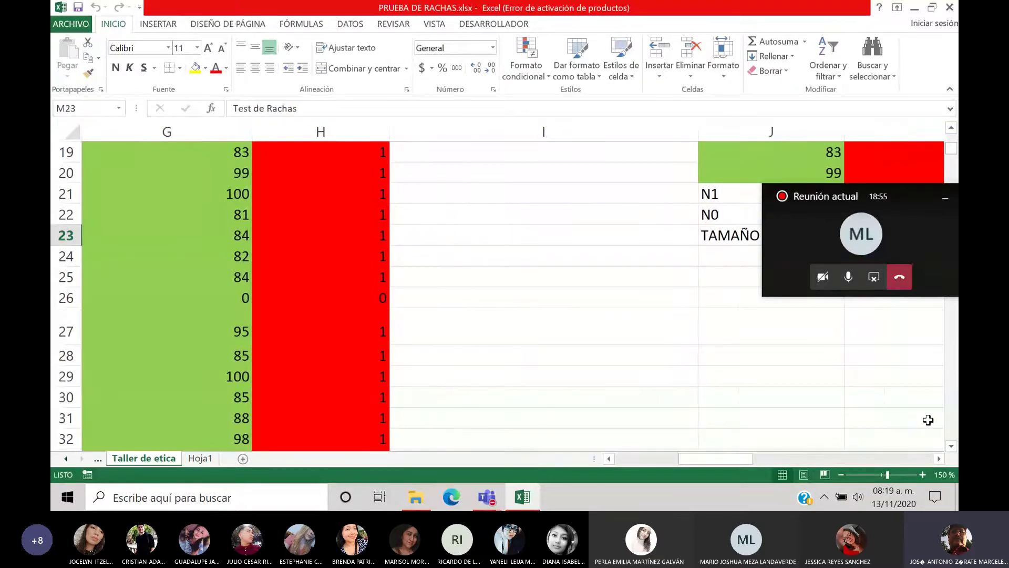
{"action": "scroll", "coordinate": [953, 447], "scroll_direction": "down", "scroll_amount": 2}
{"action": "left_click", "coordinate": [953, 446]}
{"action": "left_click", "coordinate": [952, 447]}
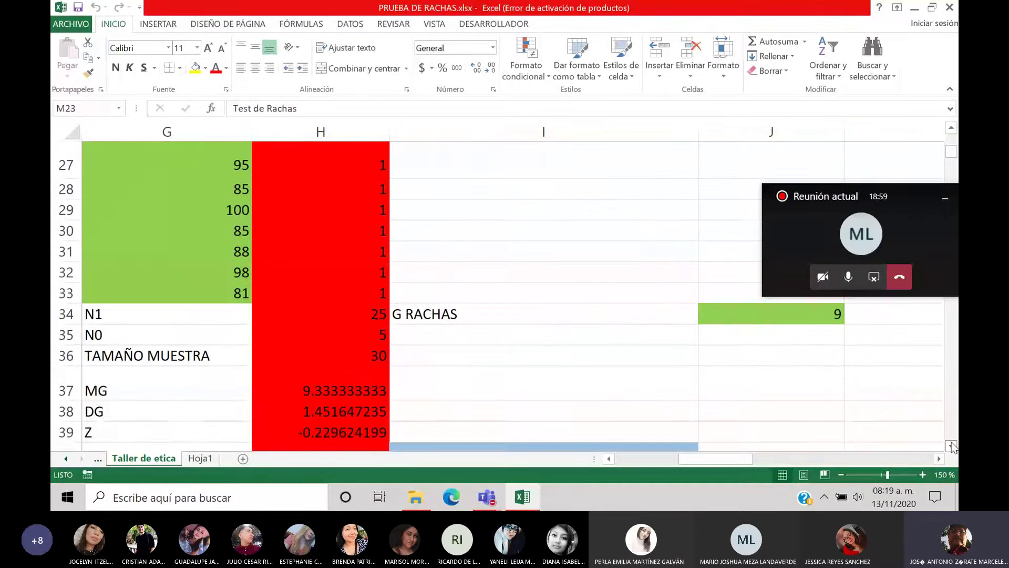
{"action": "left_click", "coordinate": [953, 447]}
{"action": "left_click", "coordinate": [953, 446]}
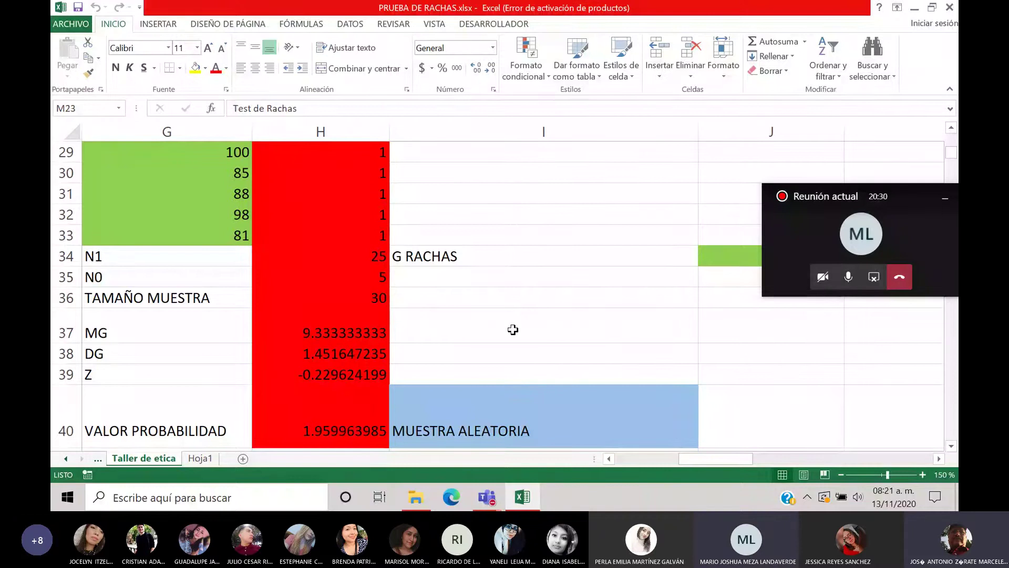
{"action": "left_click", "coordinate": [342, 257]}
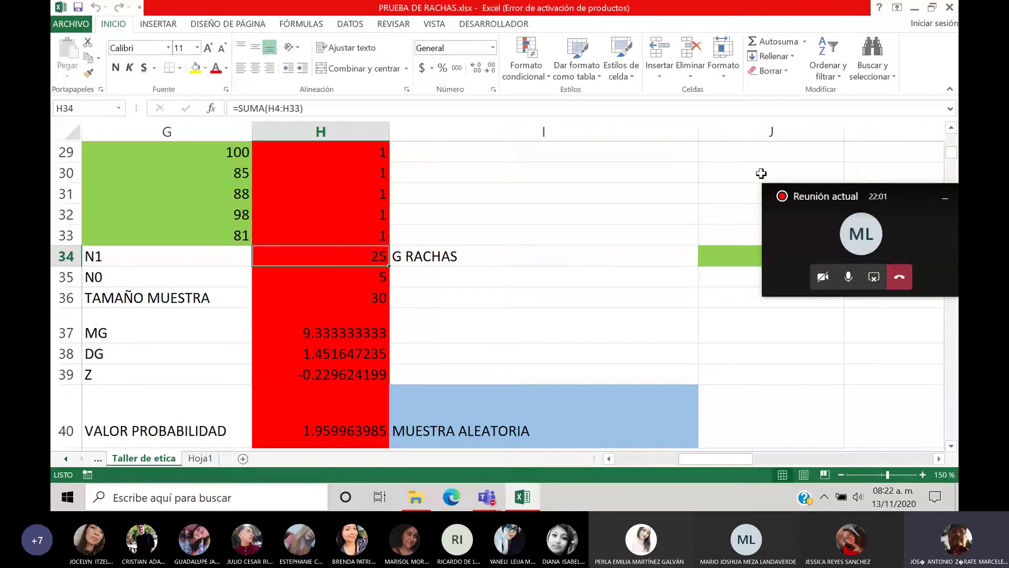
Step: Move the floating meeting window out of the way and close the PRUEBA DE RACHAS workbook without saving the changes
{"action": "left_click_drag", "start_coordinate": [809, 197], "coordinate": [501, 197]}
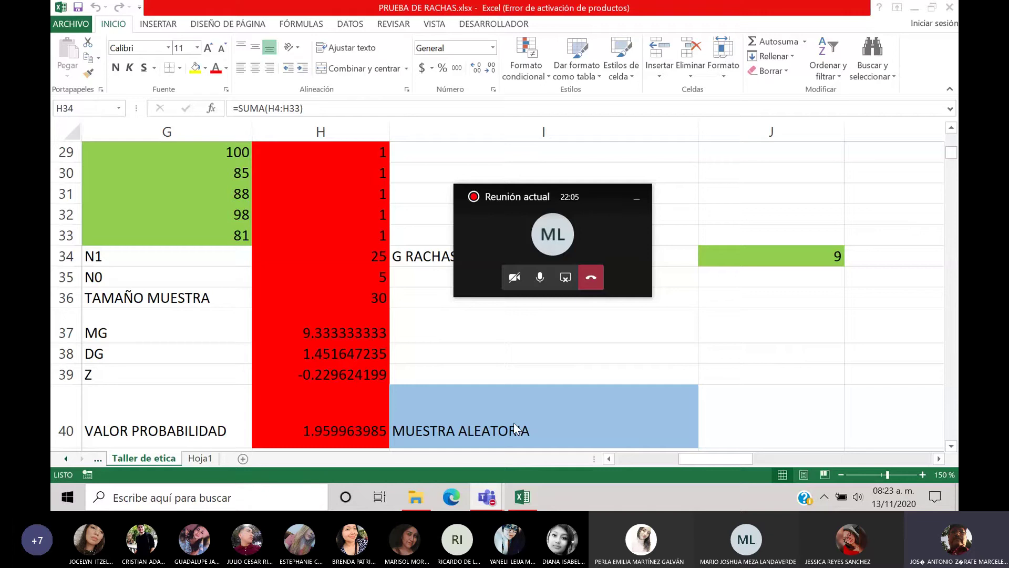
{"action": "left_click", "coordinate": [949, 8]}
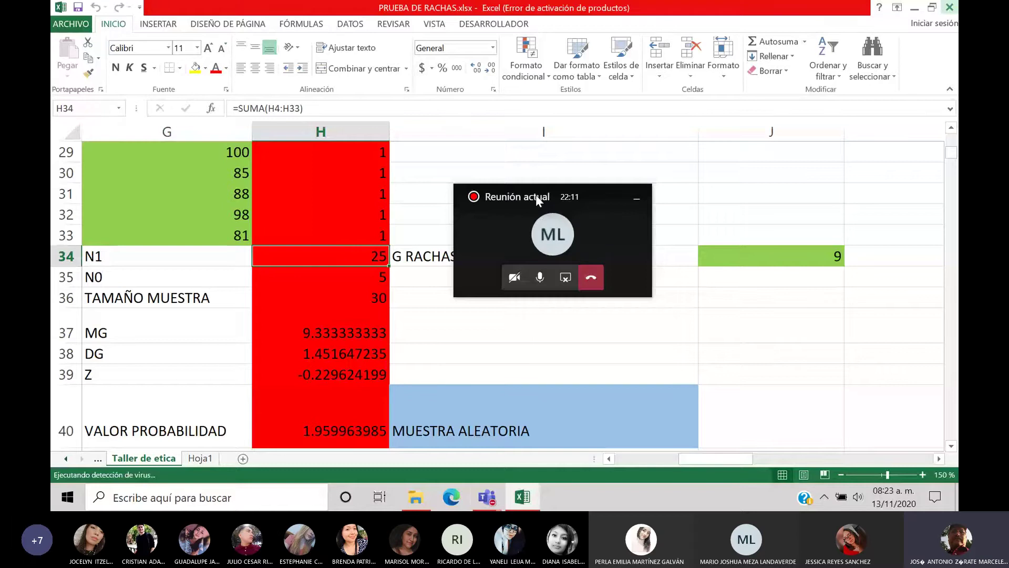
{"action": "left_click_drag", "start_coordinate": [535, 194], "coordinate": [411, 214]}
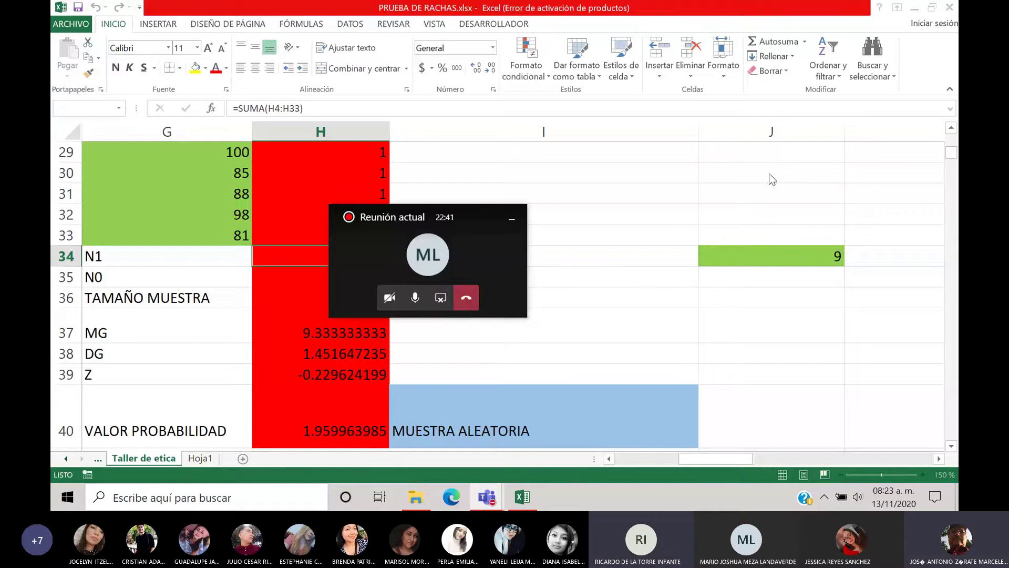
{"action": "key", "text": "alt+F4"}
{"action": "left_click_drag", "start_coordinate": [378, 223], "coordinate": [185, 253]}
{"action": "left_click", "coordinate": [499, 277]}
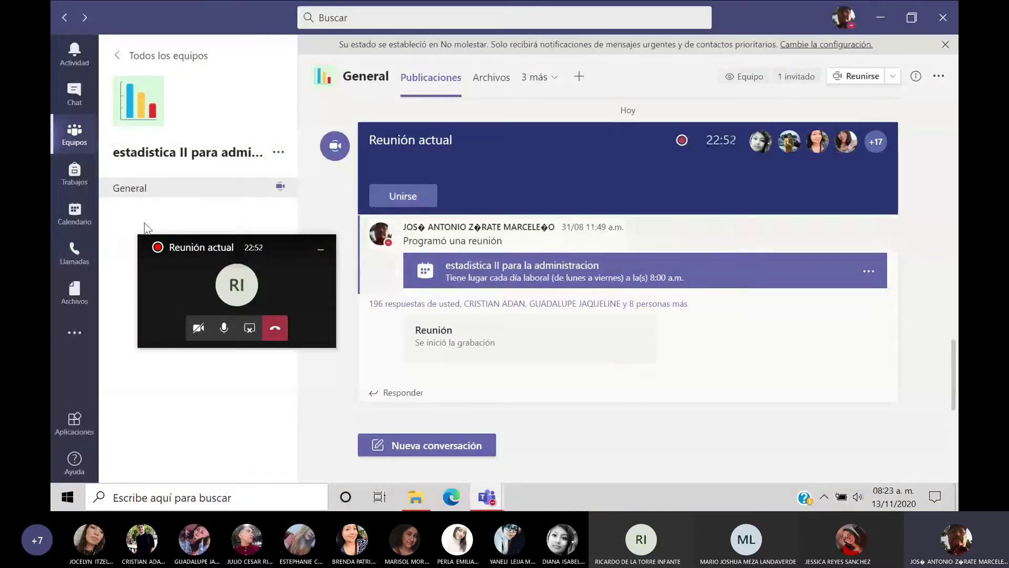
Step: Go to the Trabajos list in Teams and open the assignment "pruebas pareadas"
{"action": "left_click", "coordinate": [80, 184]}
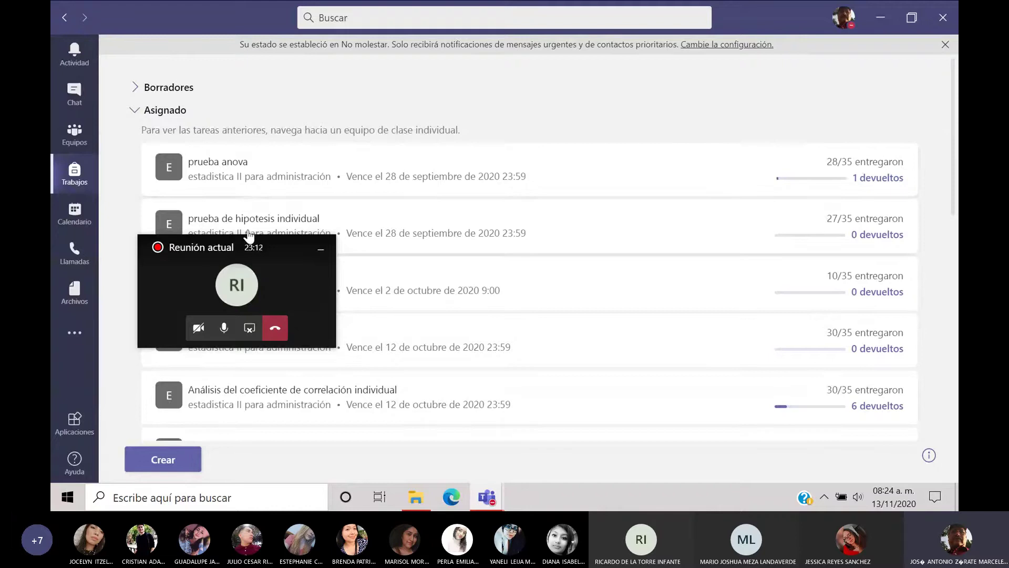
{"action": "left_click_drag", "start_coordinate": [249, 247], "coordinate": [351, 78]}
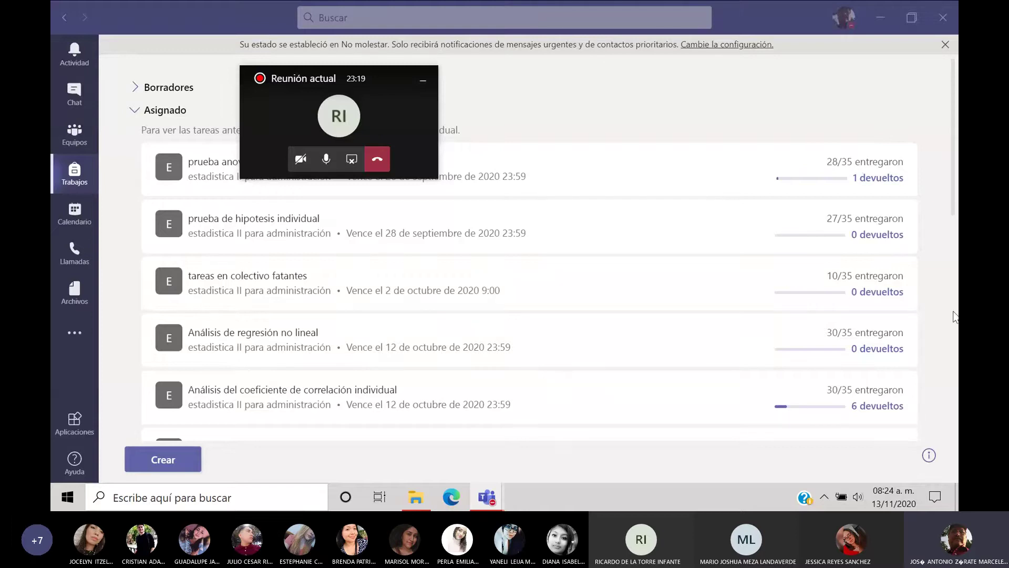
{"action": "left_click_drag", "start_coordinate": [955, 223], "coordinate": [957, 436]}
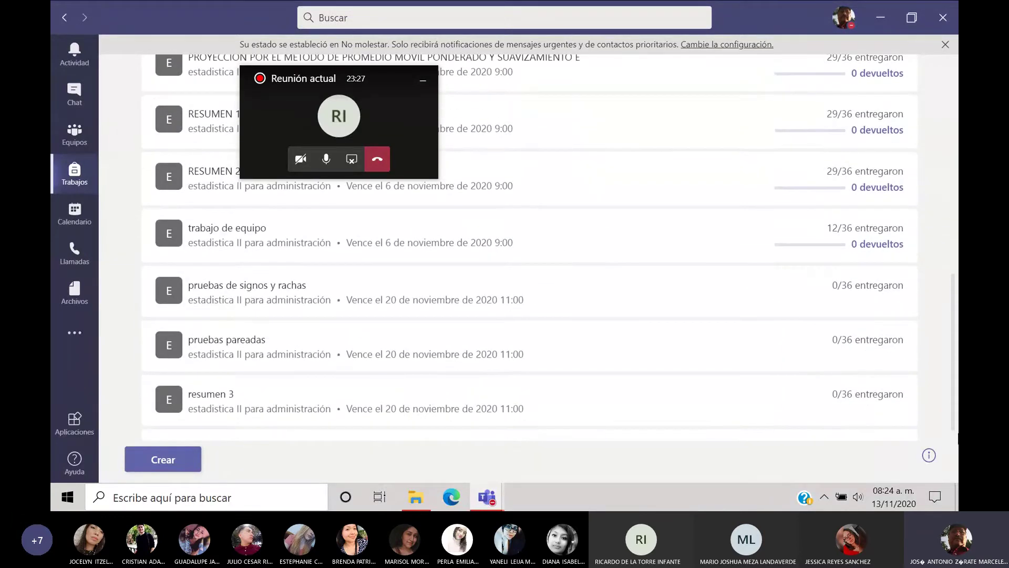
{"action": "left_click", "coordinate": [468, 348]}
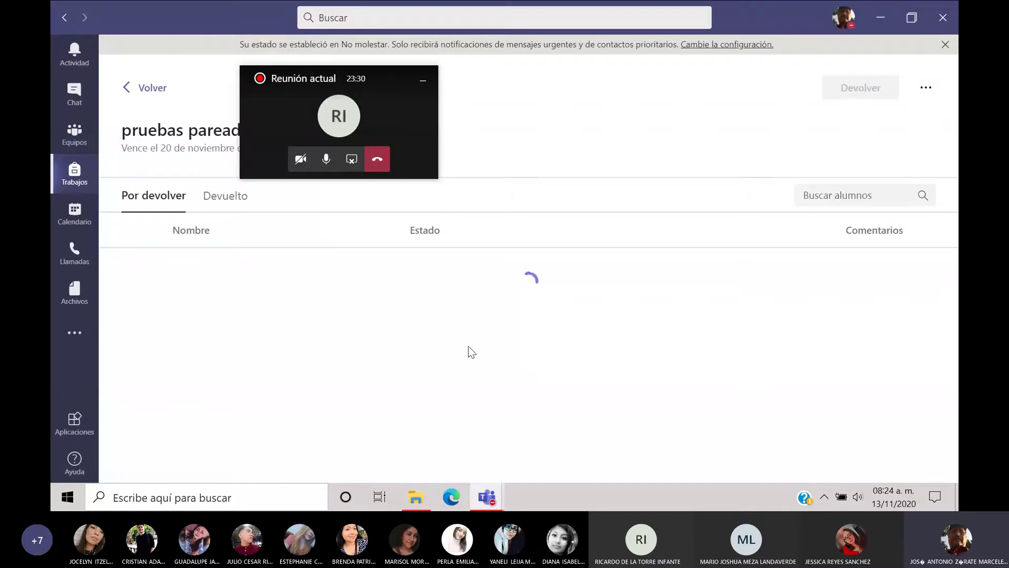
Step: Move the meeting window off the assignment title and open "pruebas pareadas" in edit view to read its instructions
{"action": "left_click_drag", "start_coordinate": [340, 76], "coordinate": [235, 7]}
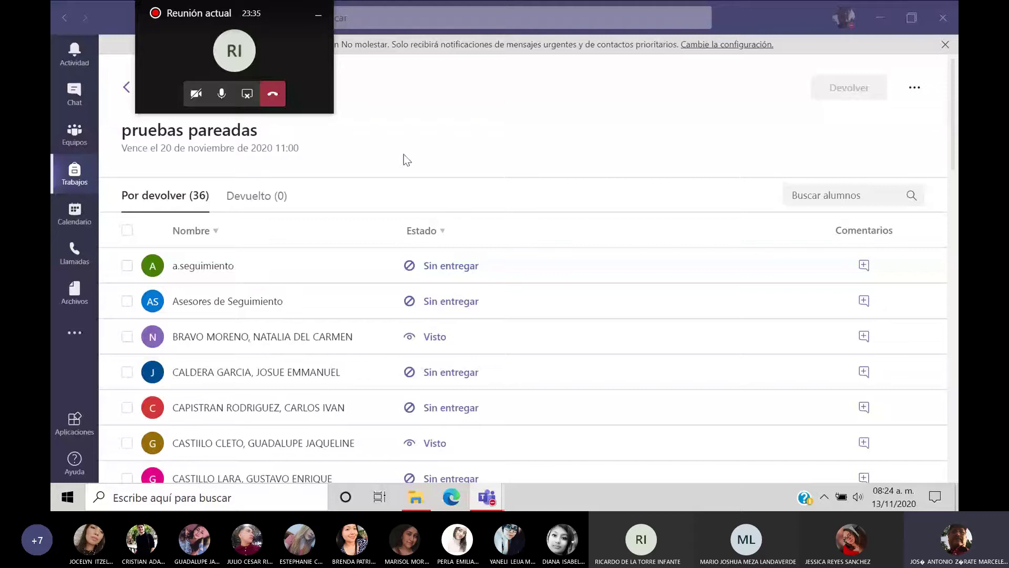
{"action": "left_click", "coordinate": [915, 87]}
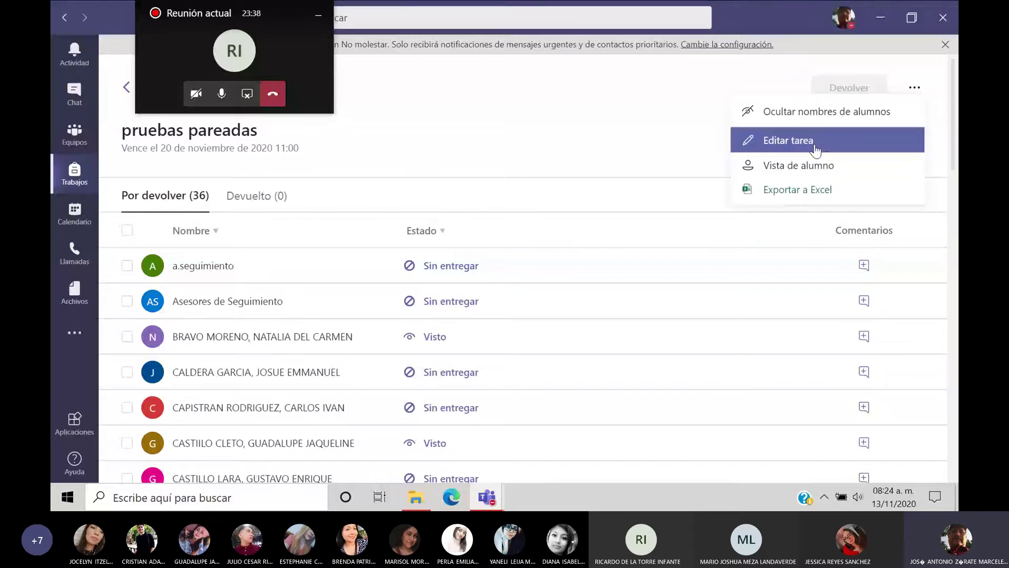
{"action": "left_click", "coordinate": [772, 138]}
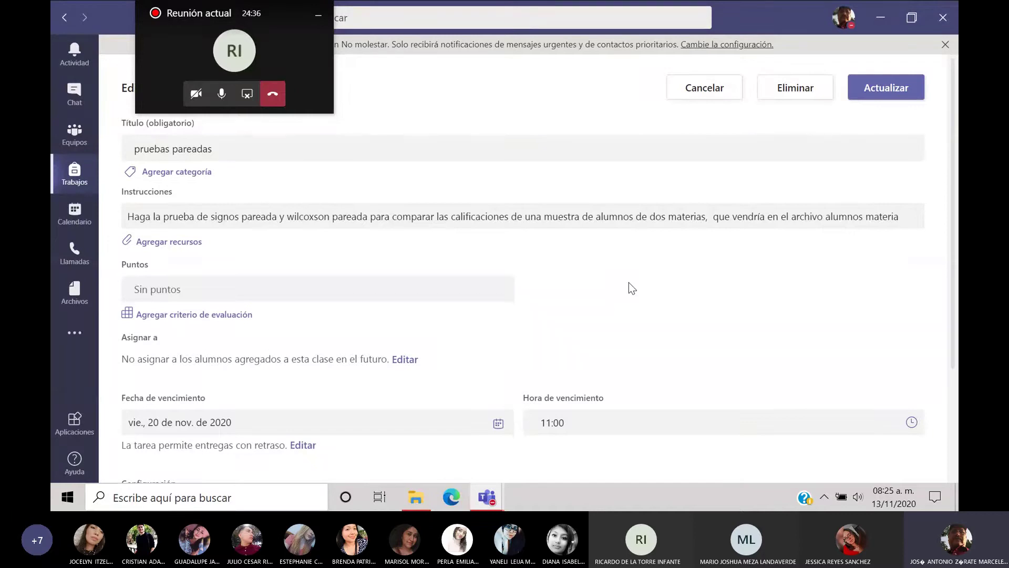
Step: Open PRUEBA WILCOXSON pareada1.xlsx from the pruebas no parametricas folder and dismiss the Office activation wizard
{"action": "left_click", "coordinate": [415, 497]}
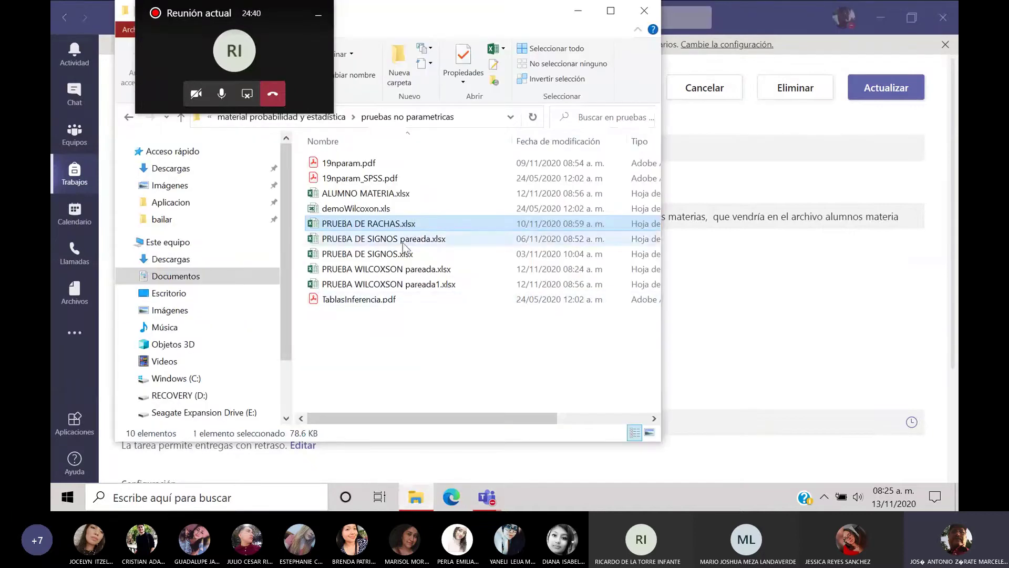
{"action": "left_click", "coordinate": [405, 241]}
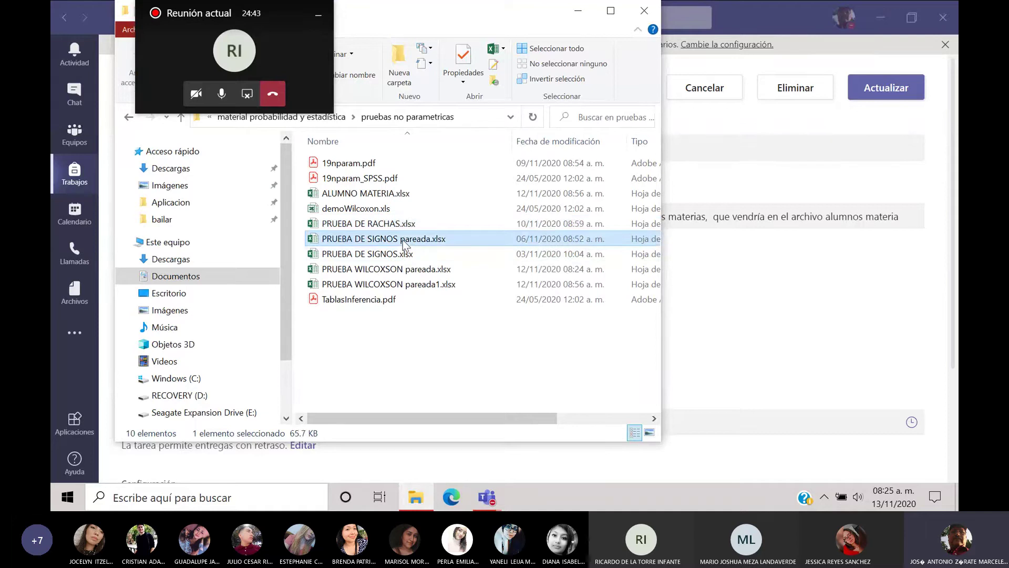
{"action": "double_click", "coordinate": [403, 285]}
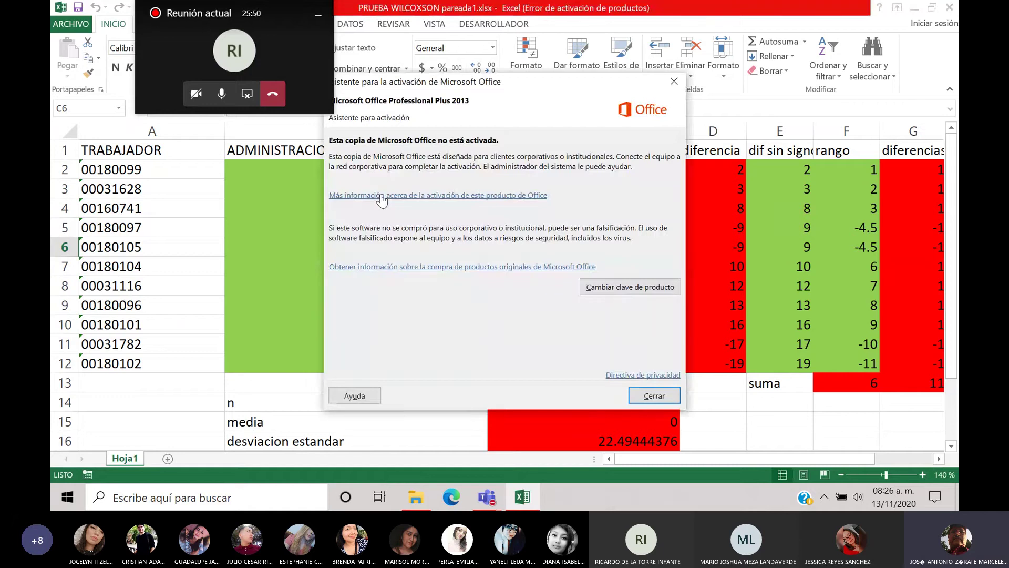
{"action": "left_click", "coordinate": [654, 395]}
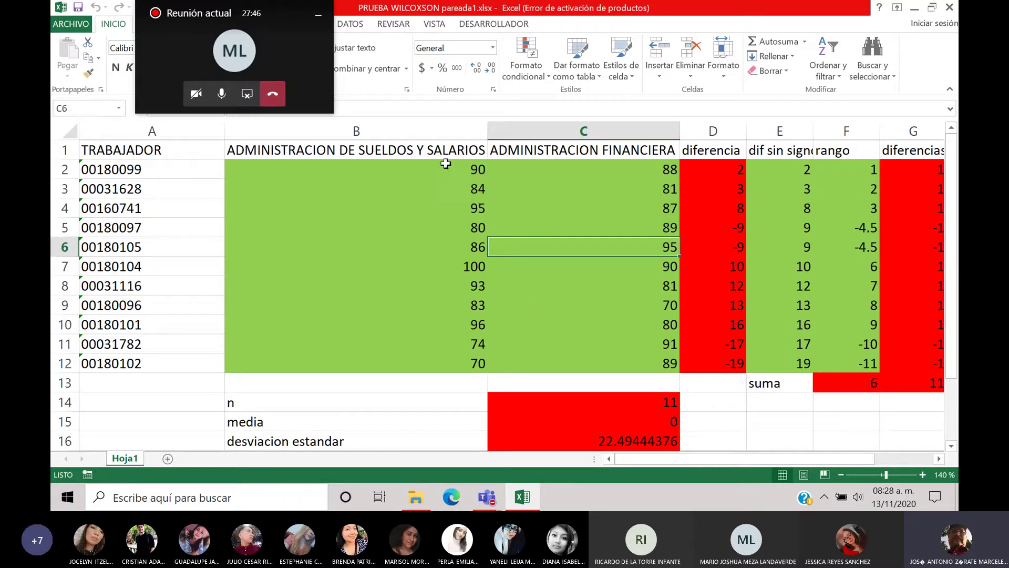
Step: Select the first ADMINISTRACION DE SUELDOS Y SALARIOS score and open ALUMNO MATERIA.xlsx from the pruebas no parametricas folder
{"action": "left_click", "coordinate": [432, 182]}
{"action": "left_click", "coordinate": [438, 170]}
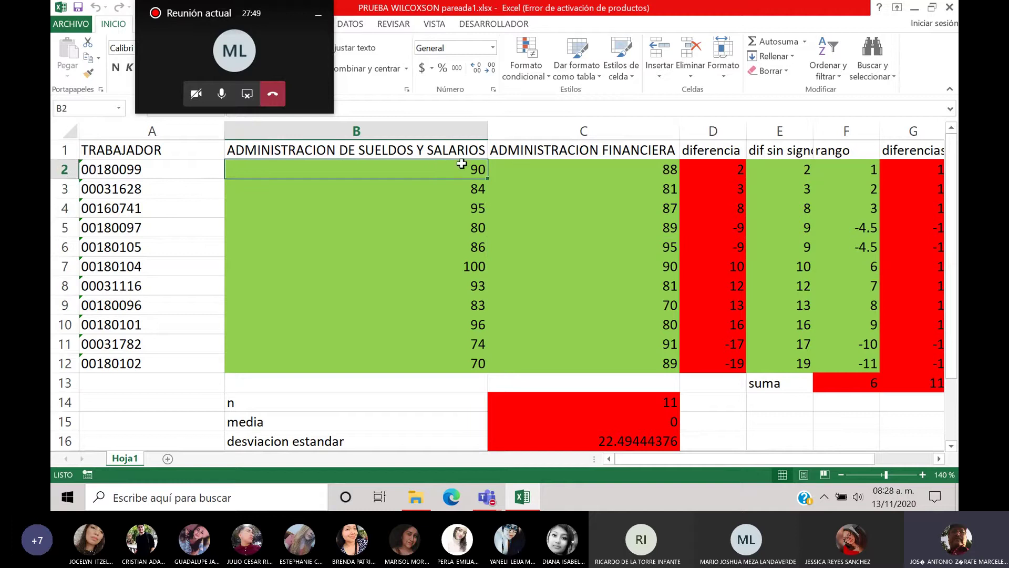
{"action": "left_click", "coordinate": [417, 502]}
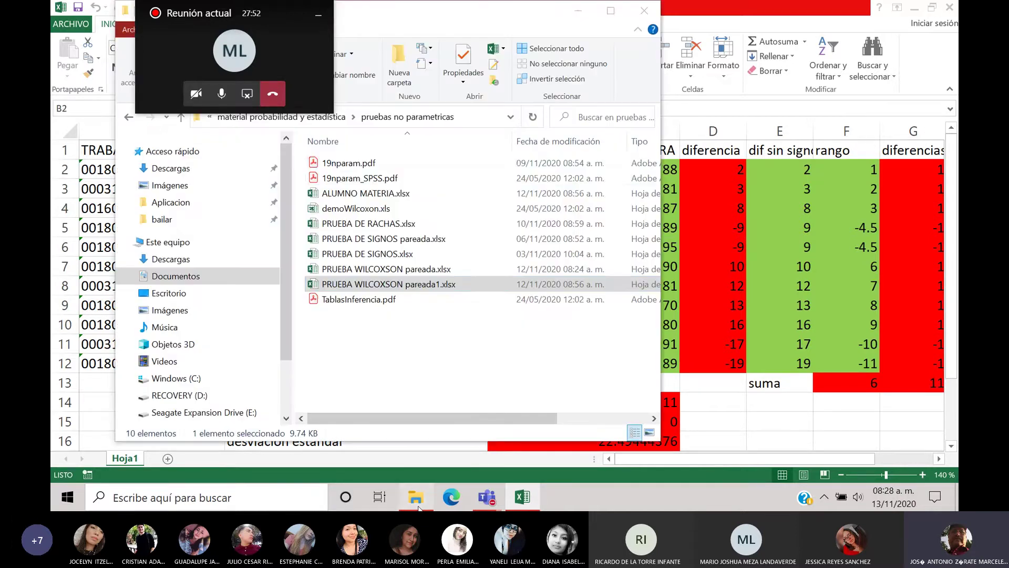
{"action": "double_click", "coordinate": [397, 194]}
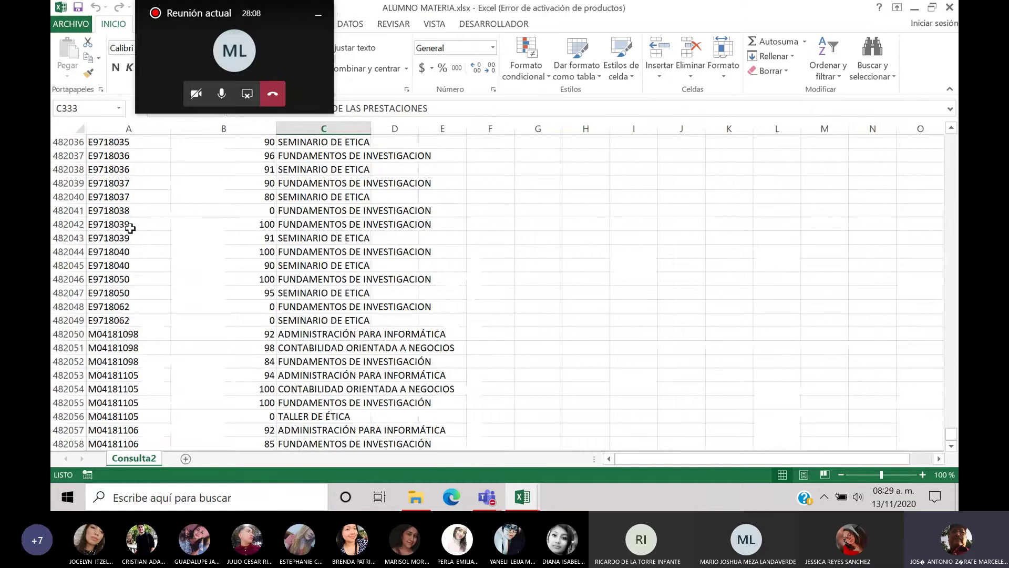
Step: Sort the student records in ALUMNO MATERIA.xlsx by the subject name in column C, from A to Z
{"action": "left_click", "coordinate": [129, 141]}
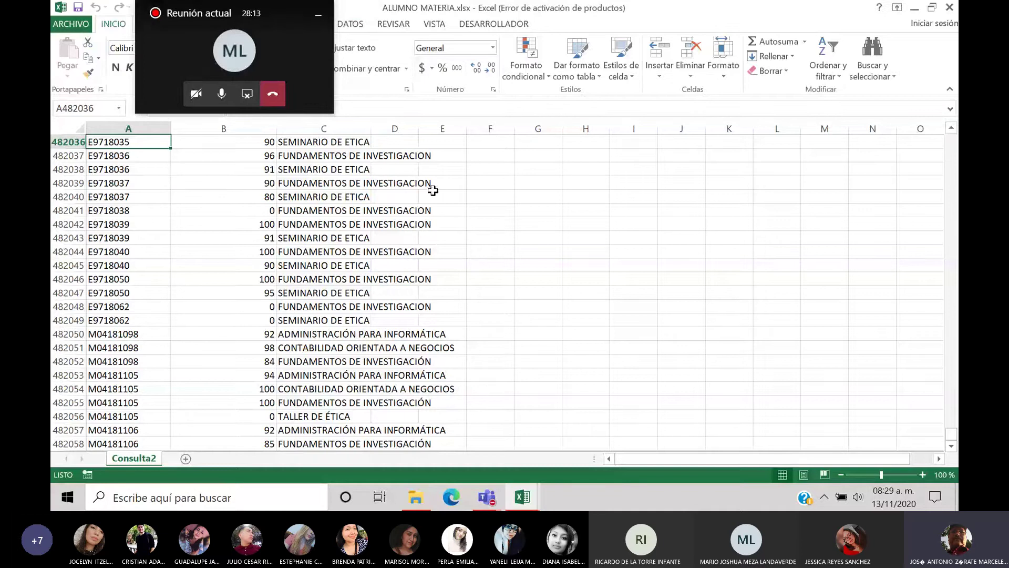
{"action": "left_click", "coordinate": [363, 145]}
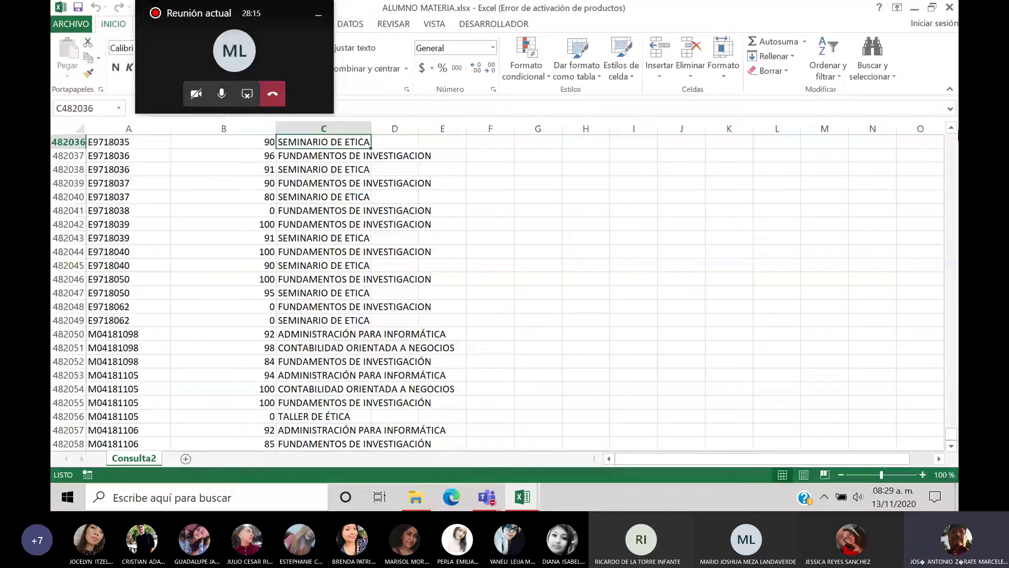
{"action": "left_click", "coordinate": [846, 77]}
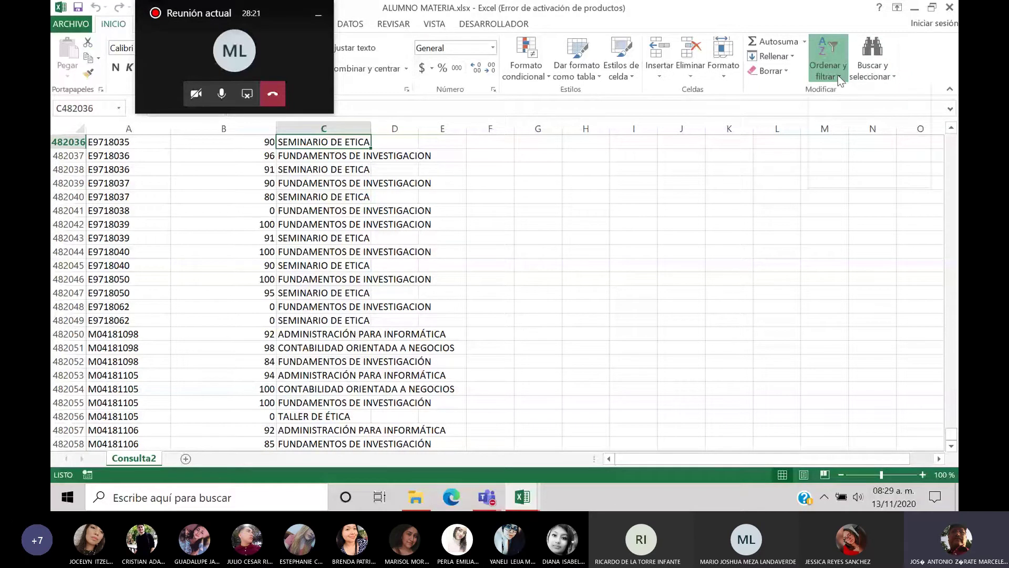
{"action": "left_click", "coordinate": [837, 74]}
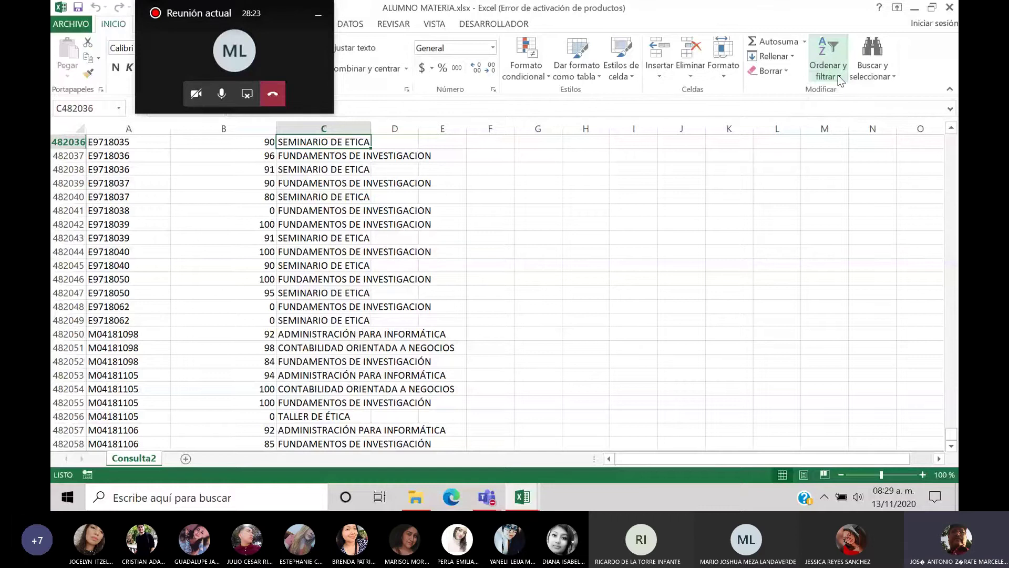
{"action": "left_click", "coordinate": [790, 291]}
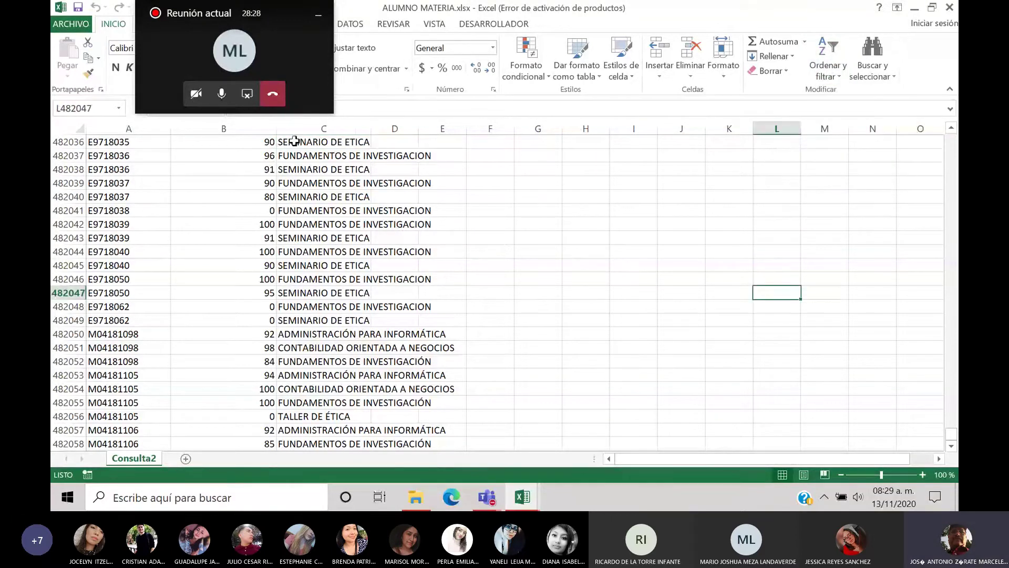
{"action": "left_click", "coordinate": [291, 142]}
{"action": "left_click", "coordinate": [842, 75]}
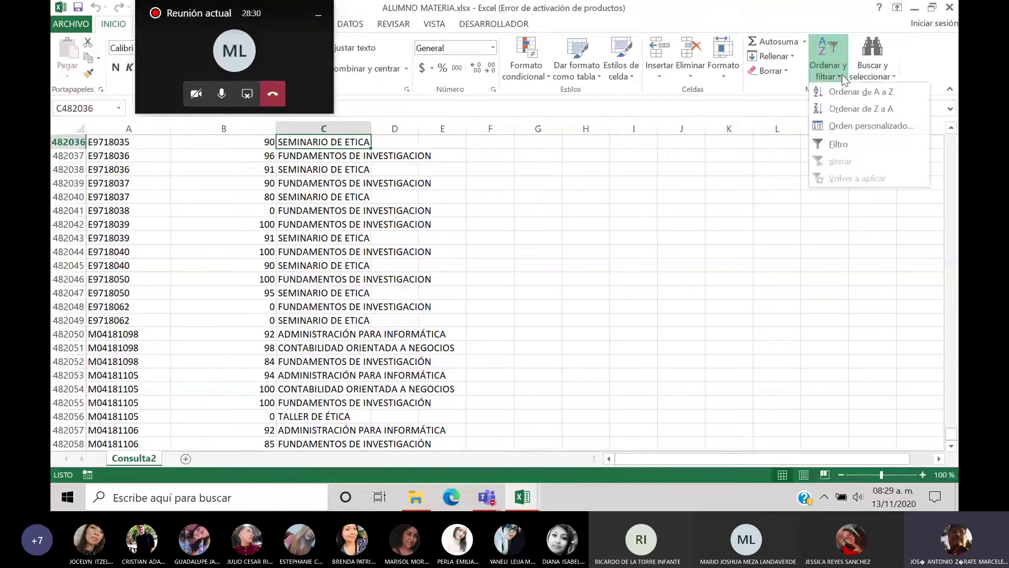
{"action": "left_click", "coordinate": [839, 91]}
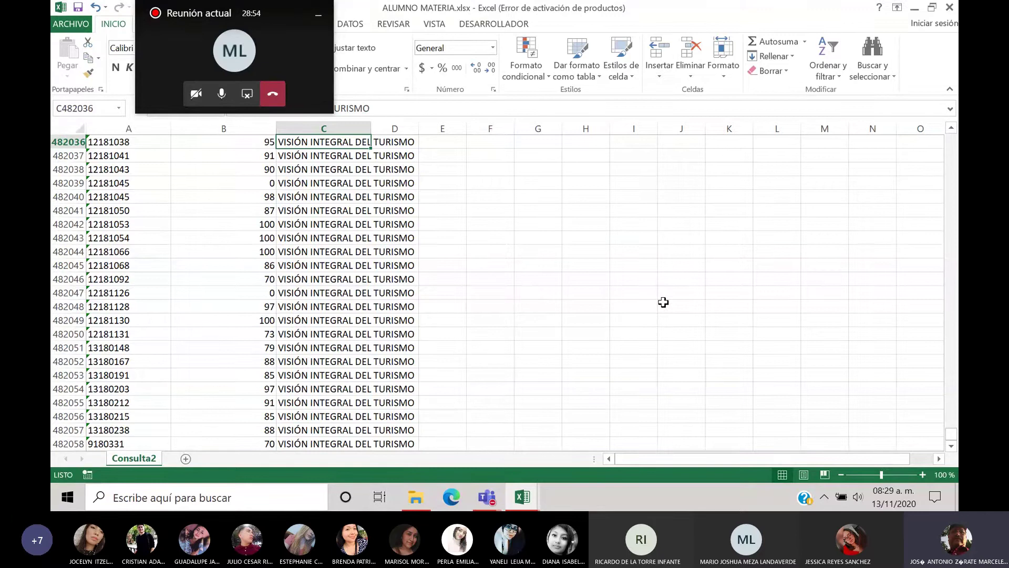
Step: Switch back to PRUEBA WILCOXSON pareada1.xlsx and examine the conclusion formula in D18 beside VALOR ACUMULADO
{"action": "left_click", "coordinate": [522, 497]}
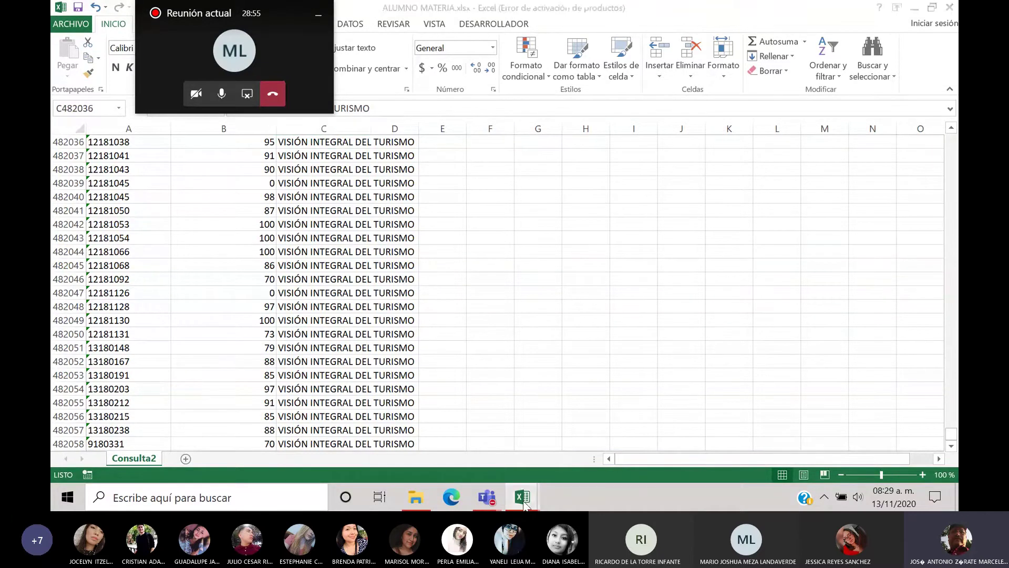
{"action": "left_click", "coordinate": [447, 436]}
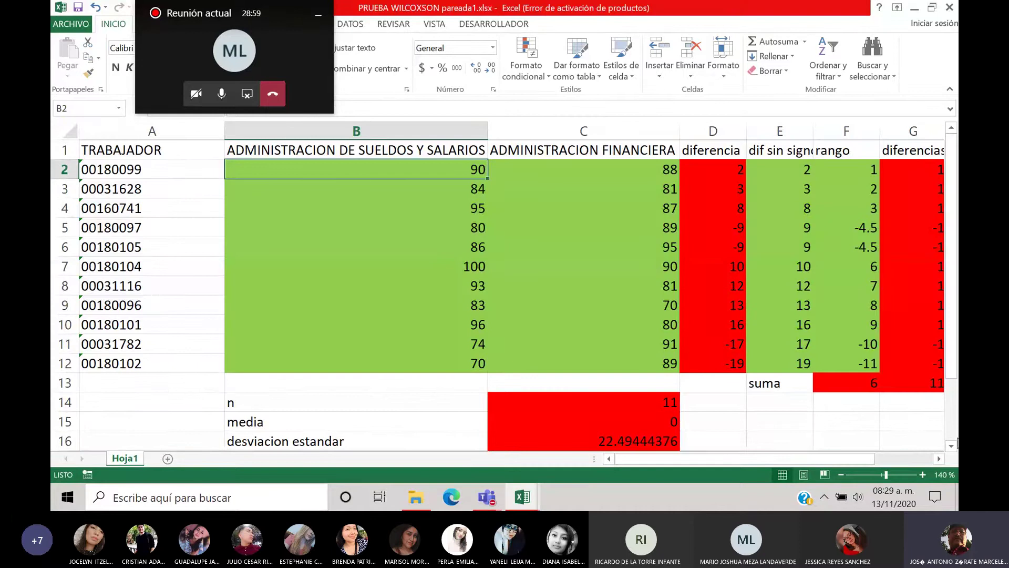
{"action": "left_click", "coordinate": [952, 445]}
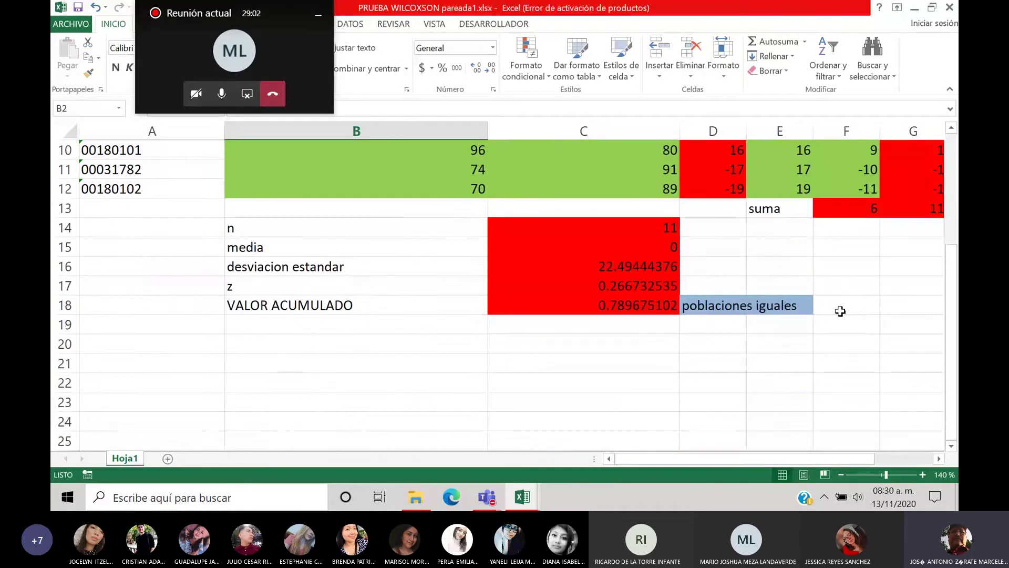
{"action": "left_click", "coordinate": [777, 307]}
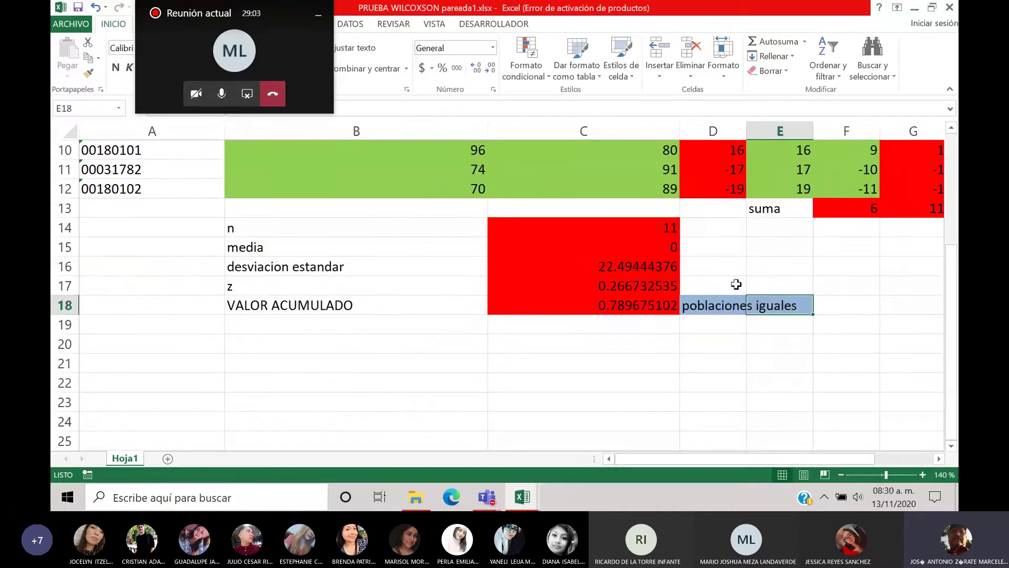
{"action": "left_click", "coordinate": [725, 301]}
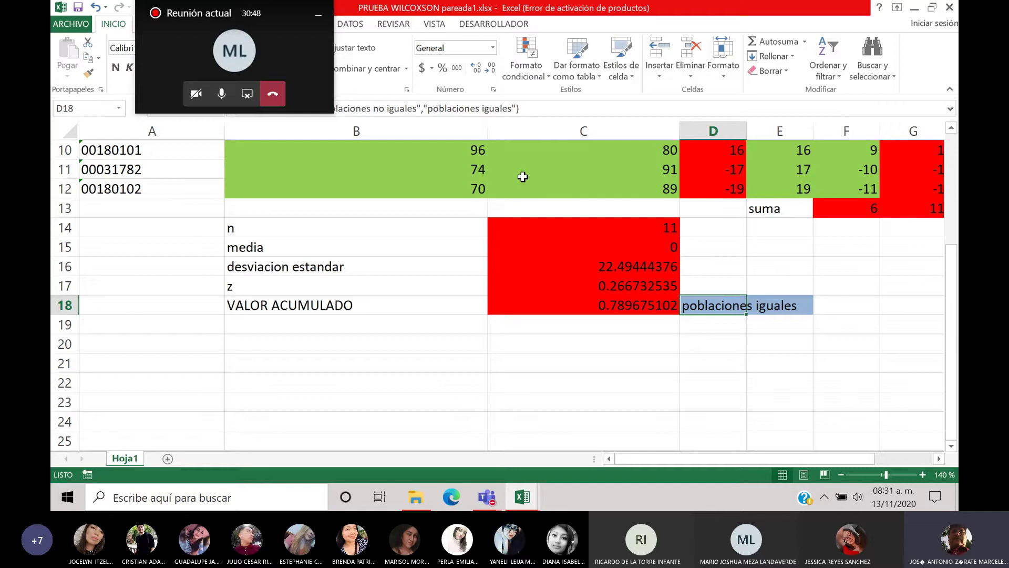
Step: Return to the header row and review the two subjects compared in B1 and C1
{"action": "key", "text": "Left"}
{"action": "key", "text": "Up"}
{"action": "key", "text": "Up"}
{"action": "key", "text": "Up"}
{"action": "key", "text": "Up"}
{"action": "key", "text": "Up"}
{"action": "key", "text": "Up"}
{"action": "key", "text": "Up"}
{"action": "key", "text": "Up"}
{"action": "key", "text": "Up"}
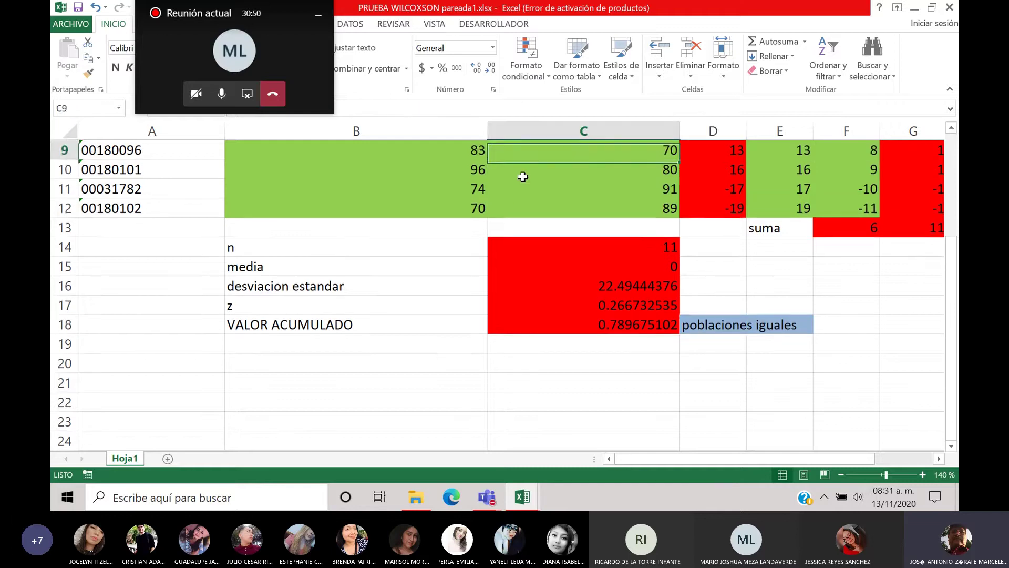
{"action": "scroll", "coordinate": [523, 176], "scroll_direction": "up", "scroll_amount": 3}
{"action": "key", "text": "ctrl+Up"}
{"action": "key", "text": "Left"}
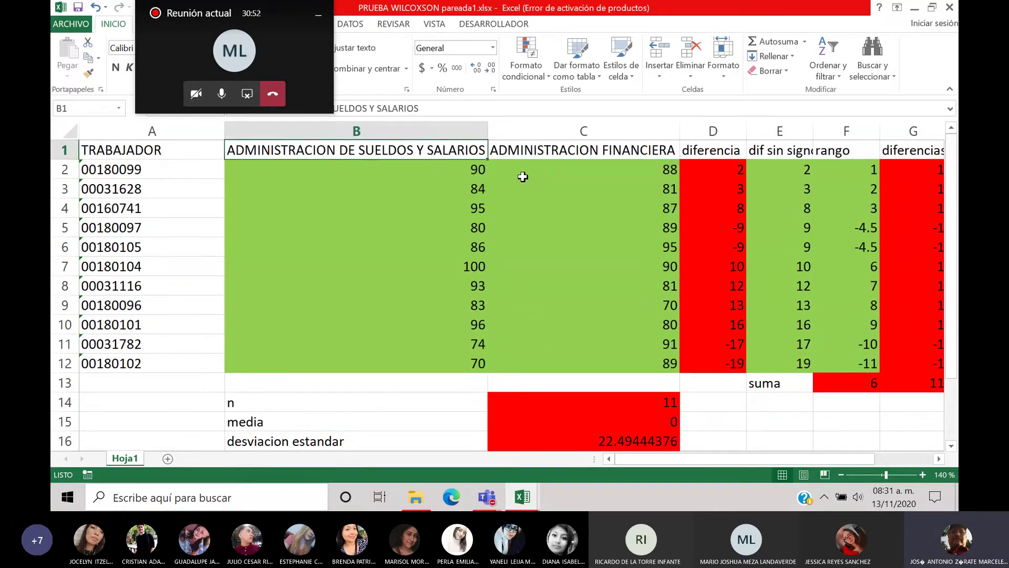
{"action": "key", "text": "Right"}
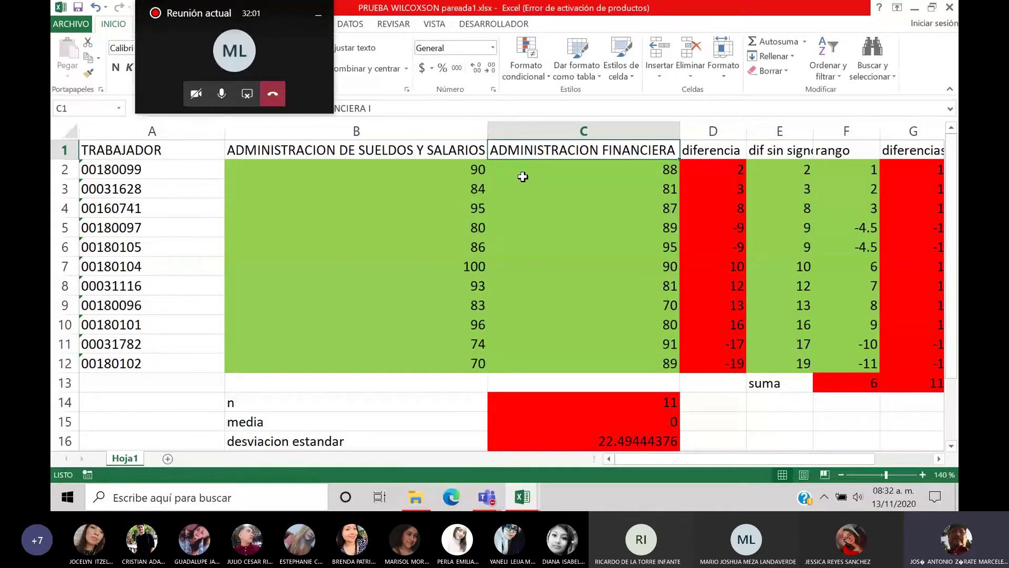
Step: Copy the paired scores of both subjects, B2:C12
{"action": "left_click_drag", "start_coordinate": [429, 168], "coordinate": [441, 368]}
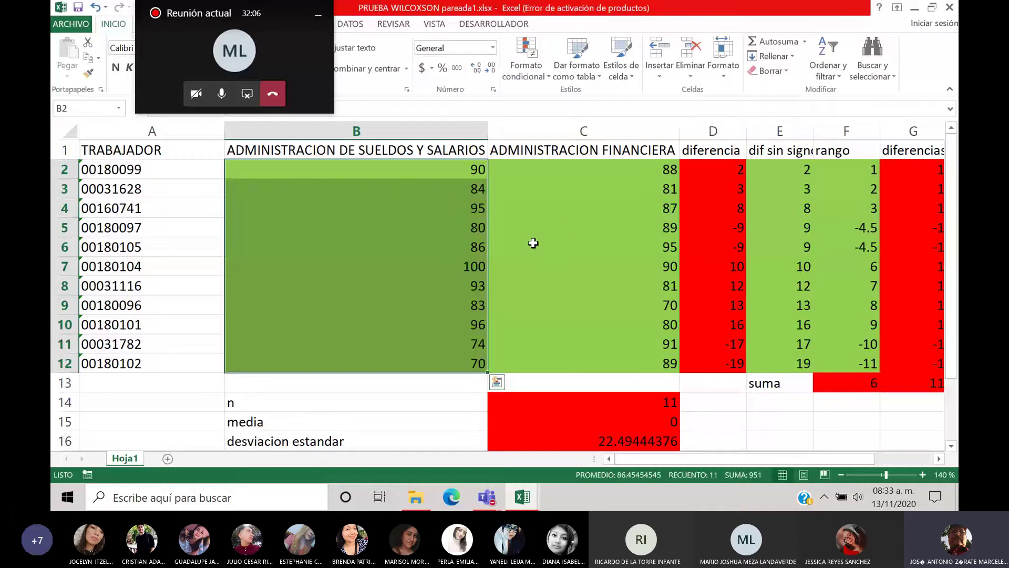
{"action": "left_click", "coordinate": [471, 241]}
{"action": "left_click_drag", "start_coordinate": [379, 173], "coordinate": [579, 356]}
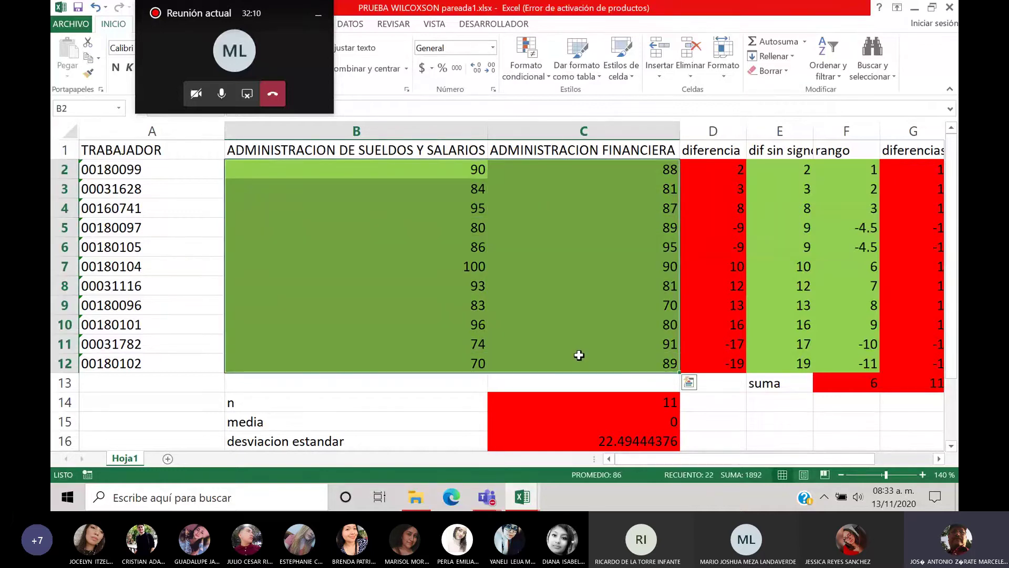
{"action": "key", "text": "ctrl+c"}
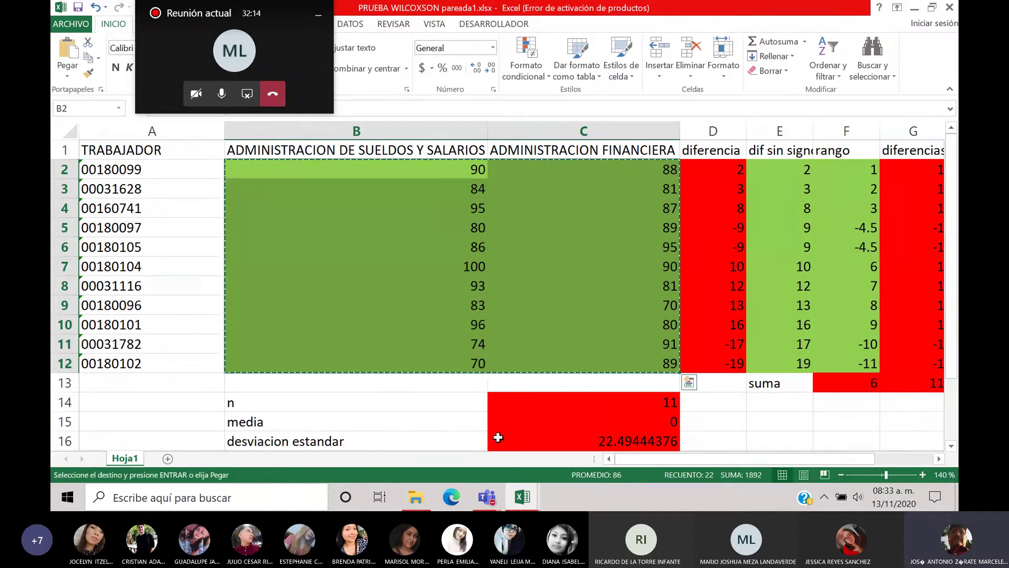
Step: Open PRUEBA DE SIGNOS pareada.xlsx and select H3, the first Llantas radiales value on the Taller de etica sheet
{"action": "left_click", "coordinate": [419, 501]}
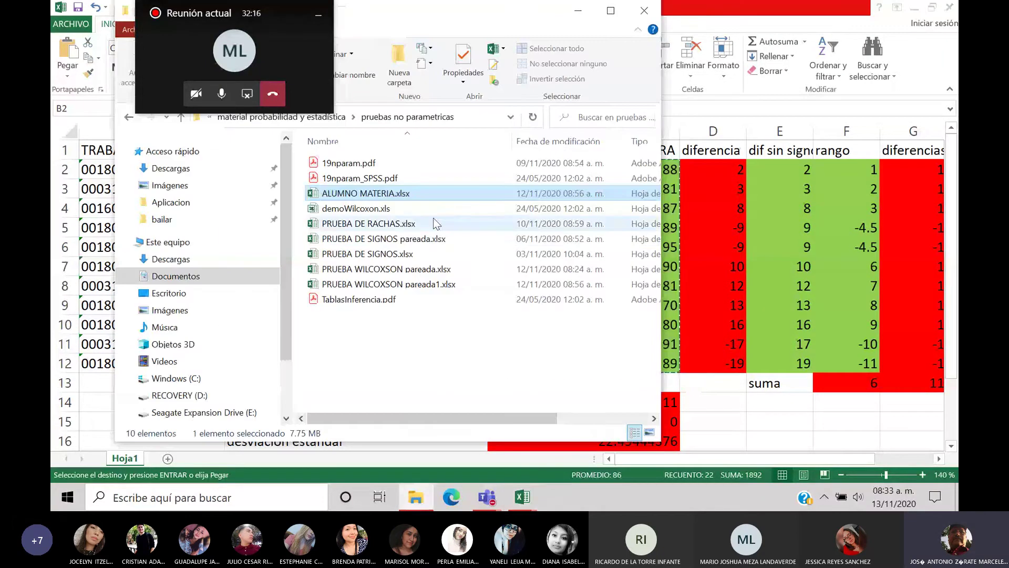
{"action": "left_click", "coordinate": [405, 242]}
{"action": "double_click", "coordinate": [405, 239]}
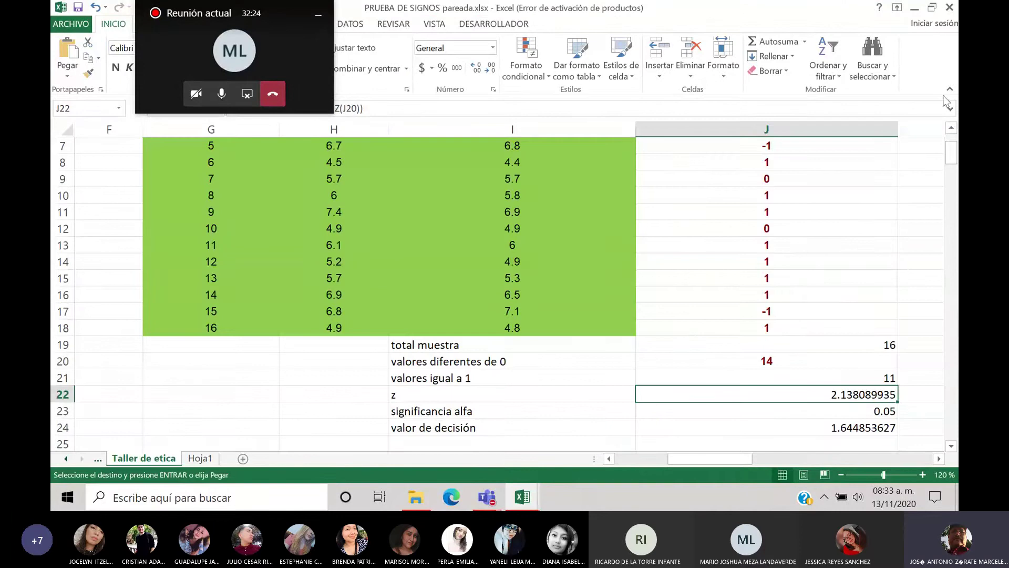
{"action": "left_click_drag", "start_coordinate": [951, 154], "coordinate": [952, 149]}
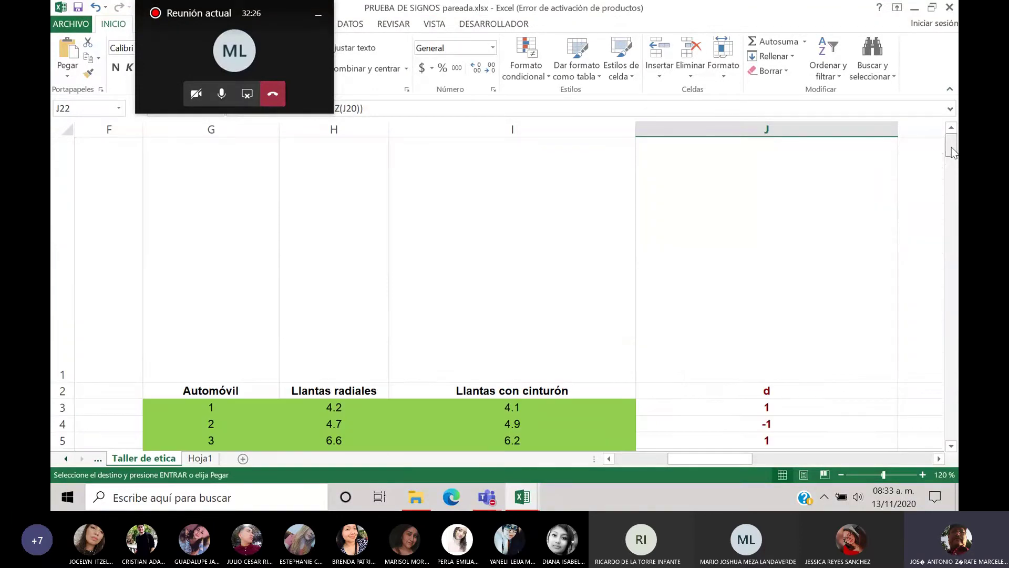
{"action": "left_click", "coordinate": [951, 445]}
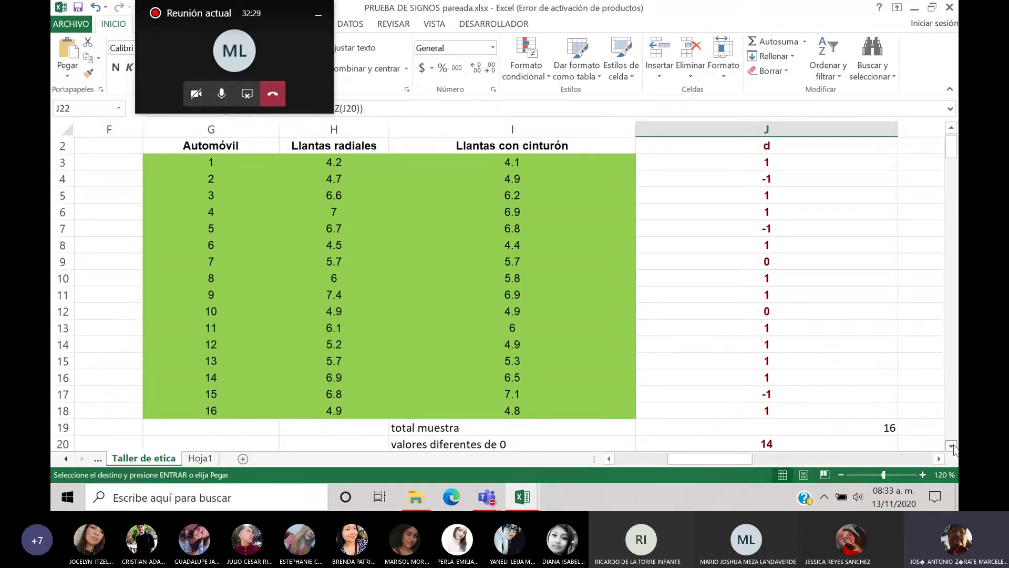
{"action": "left_click", "coordinate": [326, 164]}
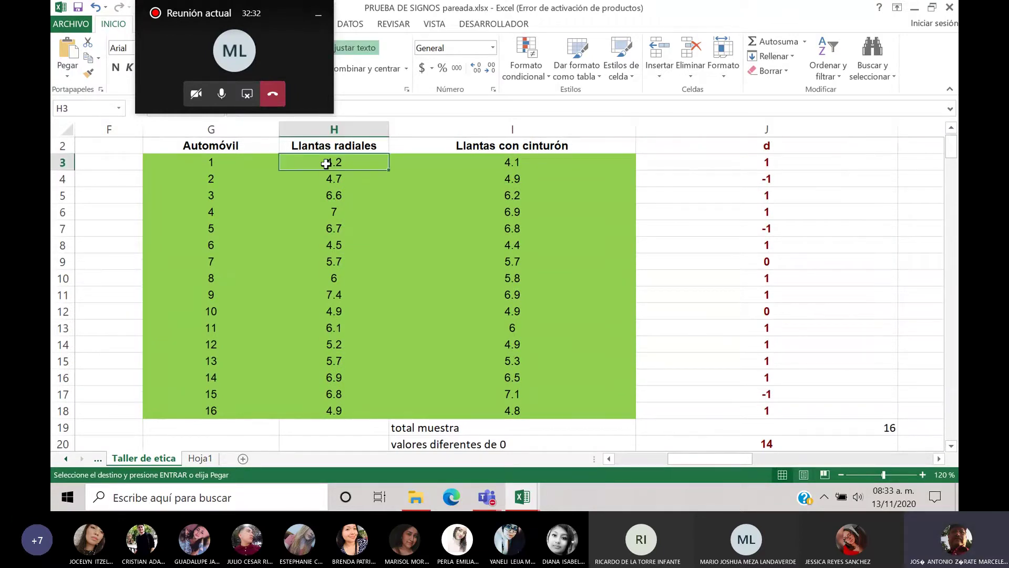
Step: Copy A2:C12 from PRUEBA WILCOXSON pareada1.xlsx and paste it at G3 on the Taller de etica sheet of PRUEBA DE SIGNOS pareada.xlsx
{"action": "left_click", "coordinate": [522, 496]}
{"action": "left_click", "coordinate": [400, 449]}
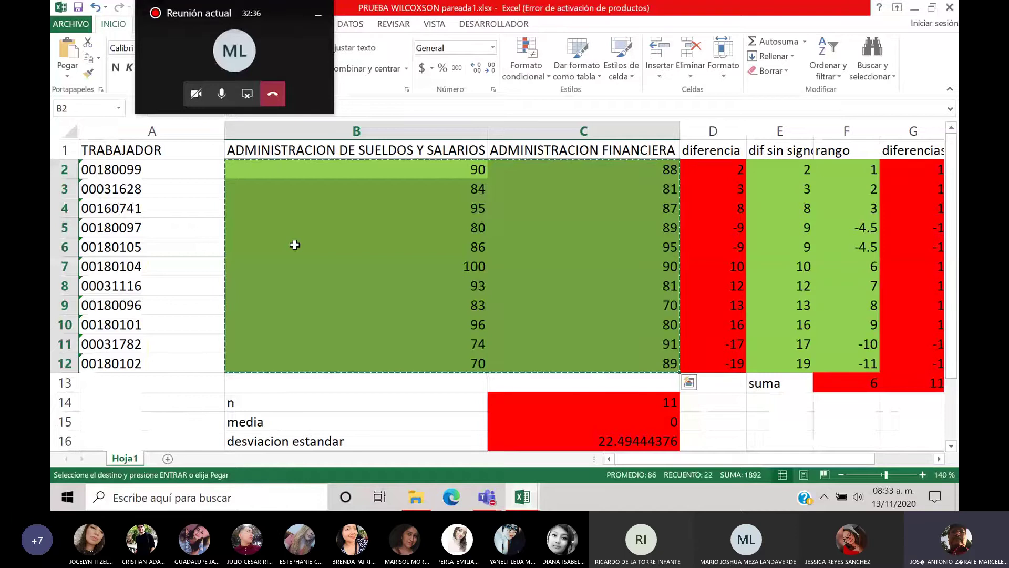
{"action": "left_click_drag", "start_coordinate": [152, 169], "coordinate": [548, 361]}
{"action": "key", "text": "ctrl+c"}
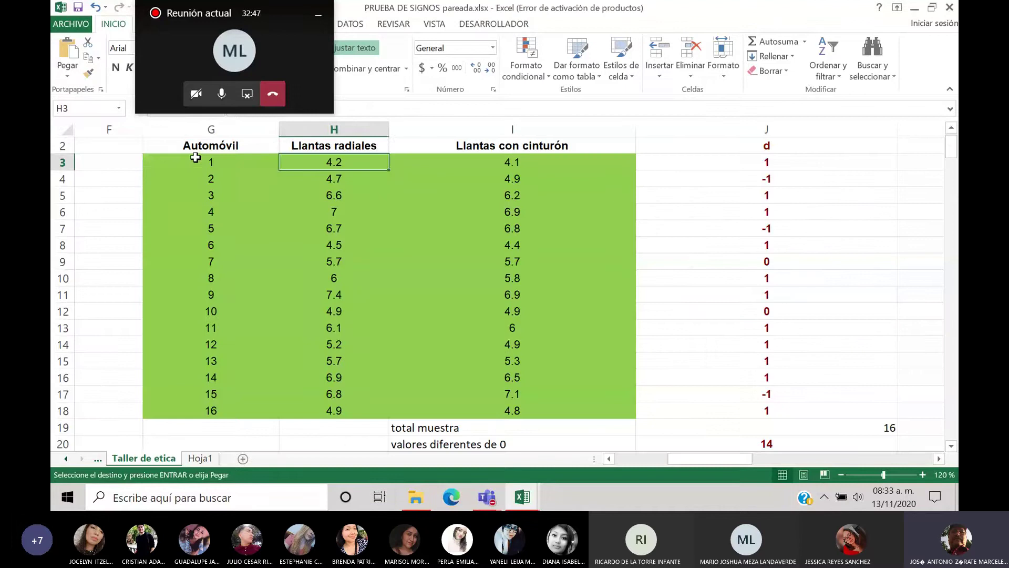
{"action": "left_click", "coordinate": [196, 163]}
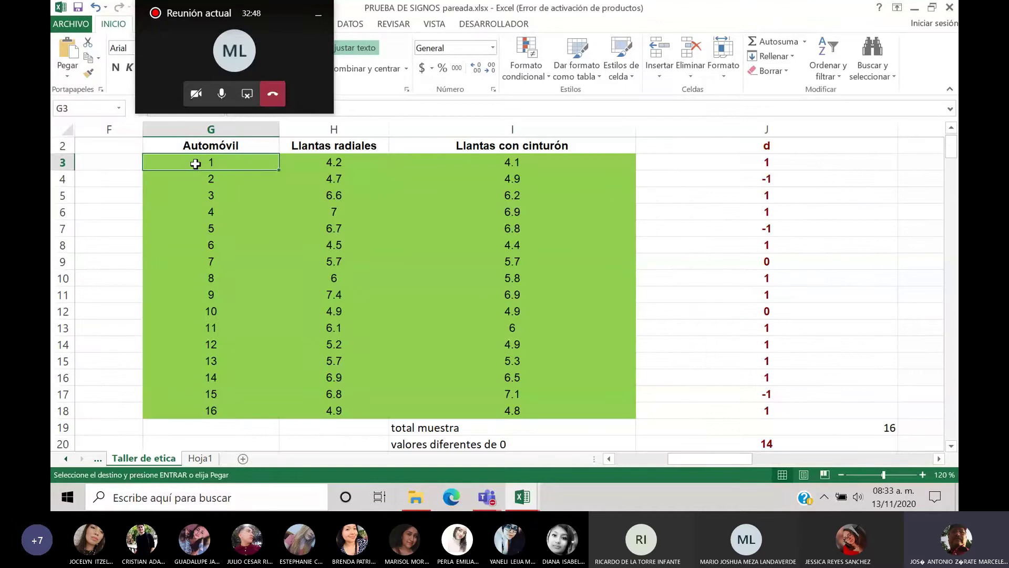
{"action": "key", "text": "ctrl+v"}
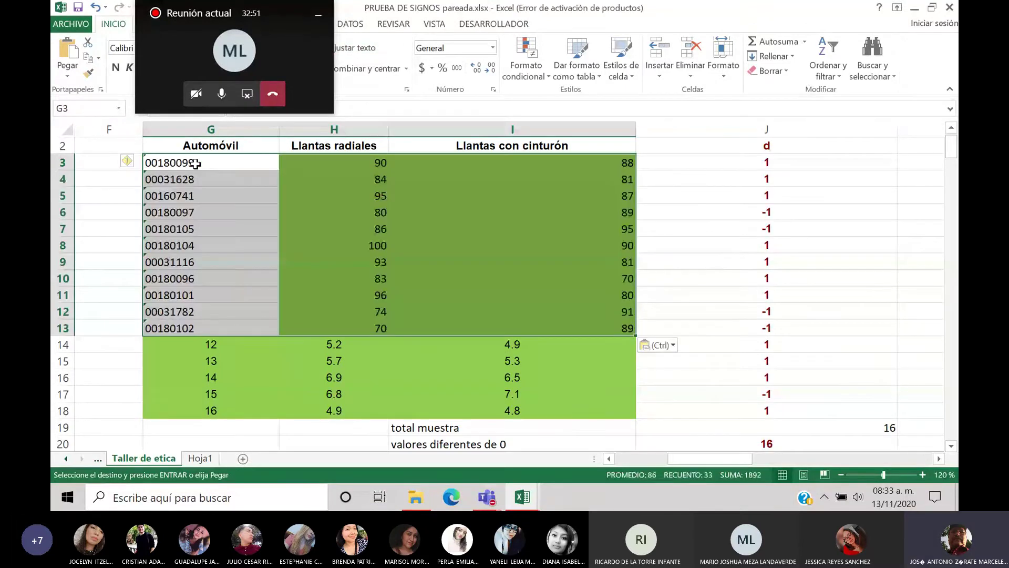
Step: Clear the leftover automobile rows G14:I18 below the pasted data
{"action": "left_click_drag", "start_coordinate": [175, 343], "coordinate": [467, 409]}
{"action": "key", "text": "Delete"}
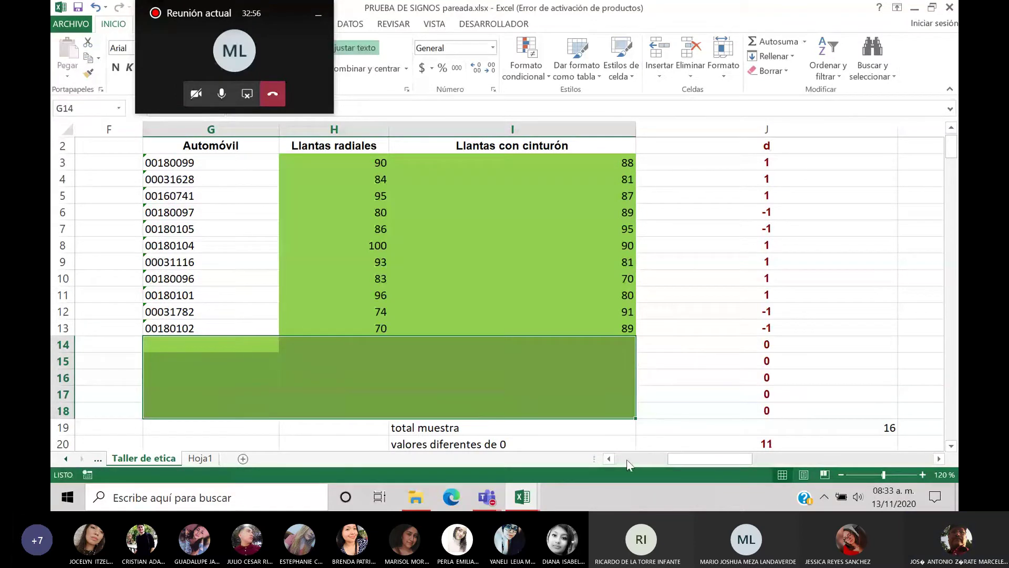
{"action": "left_click", "coordinate": [616, 432]}
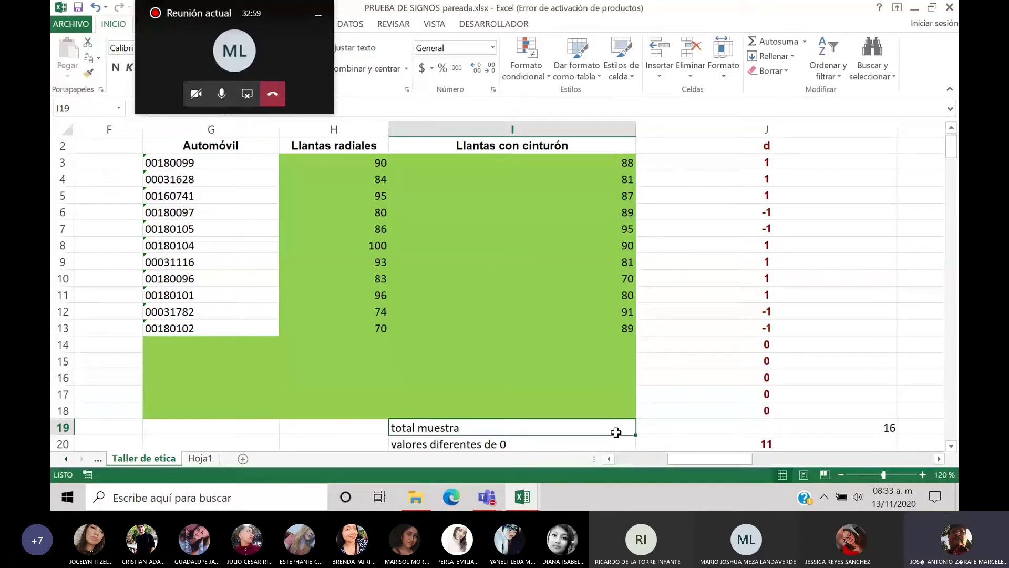
Step: Move the meeting window off the formula bar to check the total muestra formula in J19, and clear the surplus d values in J14:J18
{"action": "left_click", "coordinate": [743, 425]}
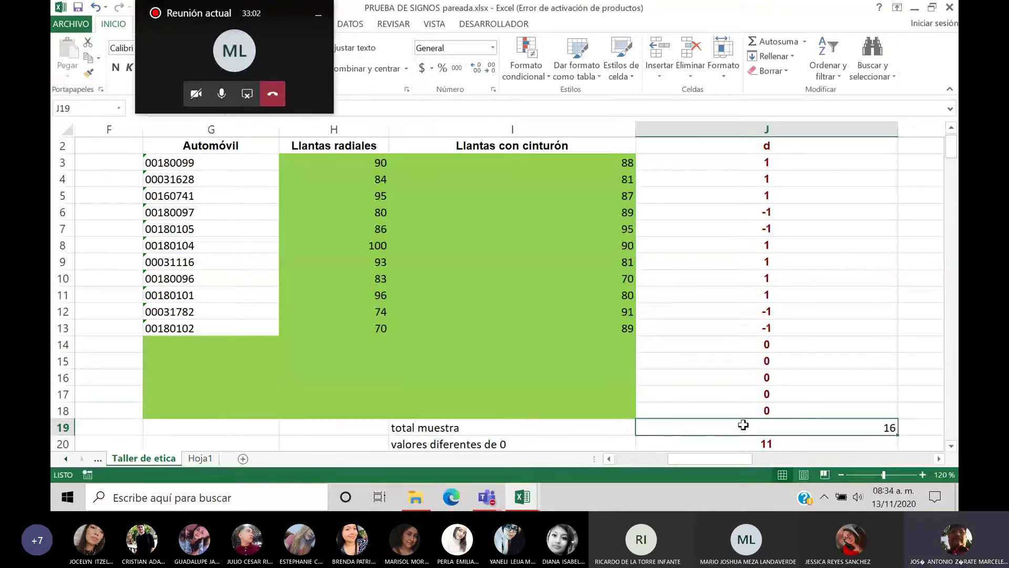
{"action": "left_click_drag", "start_coordinate": [197, 10], "coordinate": [52, 134]}
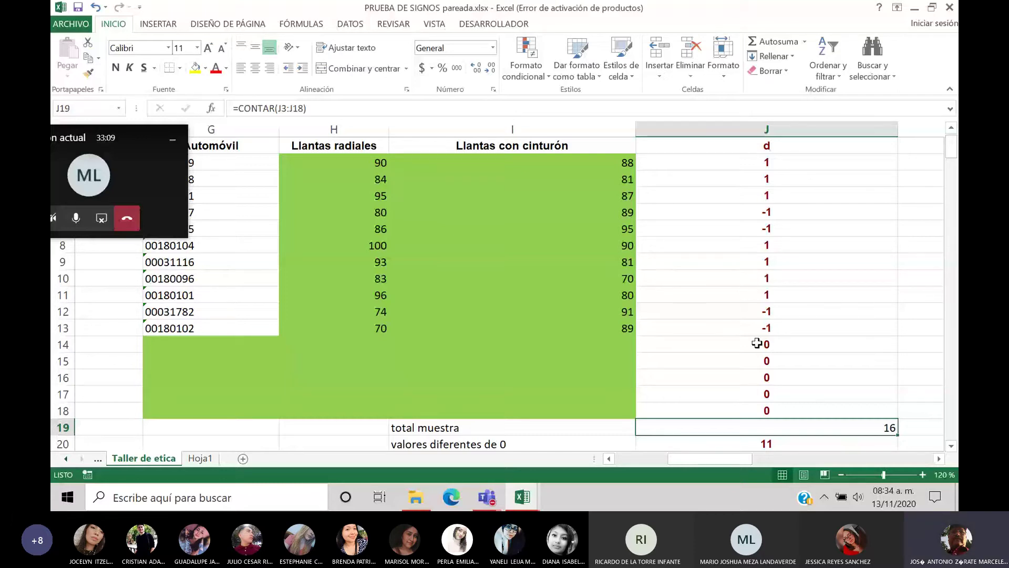
{"action": "left_click_drag", "start_coordinate": [756, 343], "coordinate": [757, 411]}
{"action": "key", "text": "Delete"}
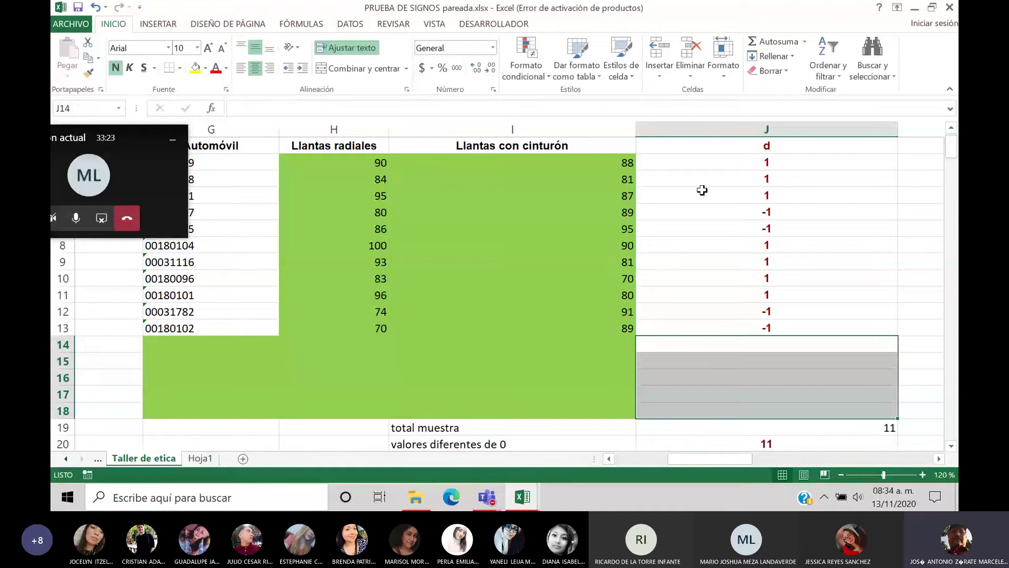
Step: Examine the sign test results below the data, checking the valores igual a 1, z, significancia alfa and valor de decisión cells J21:J24
{"action": "left_click", "coordinate": [952, 446]}
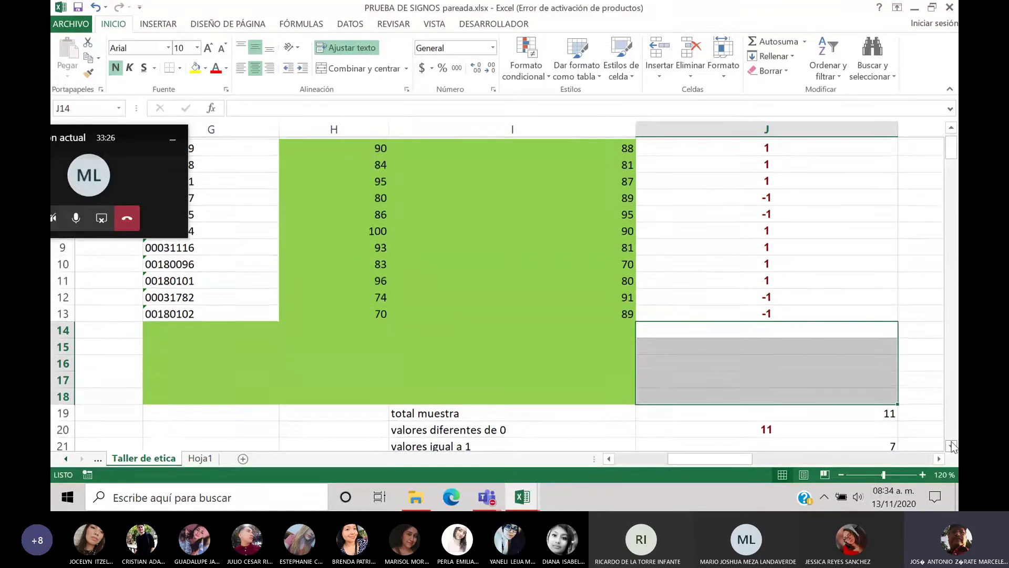
{"action": "left_click", "coordinate": [952, 445]}
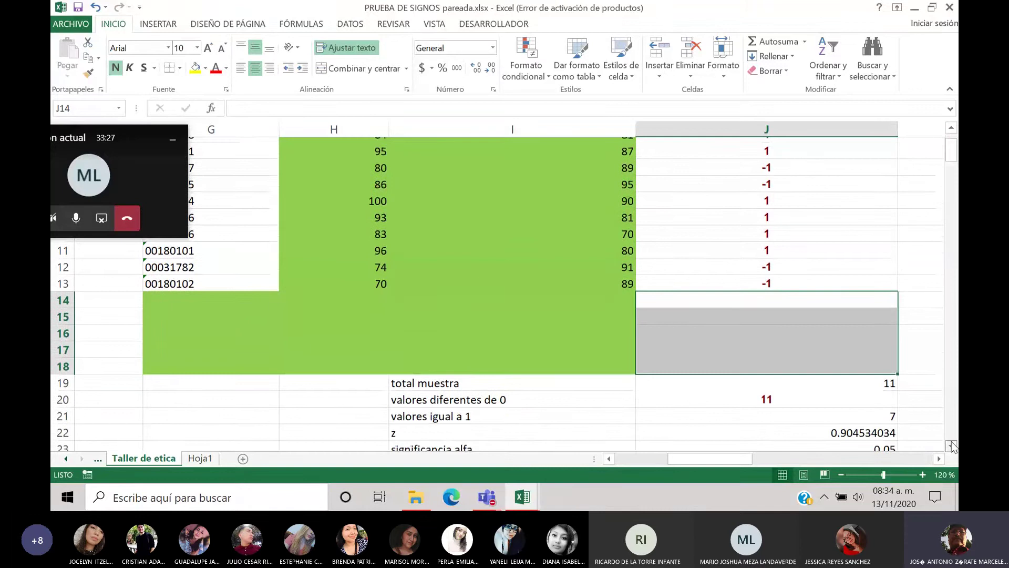
{"action": "left_click", "coordinate": [951, 446]}
{"action": "left_click", "coordinate": [952, 159]}
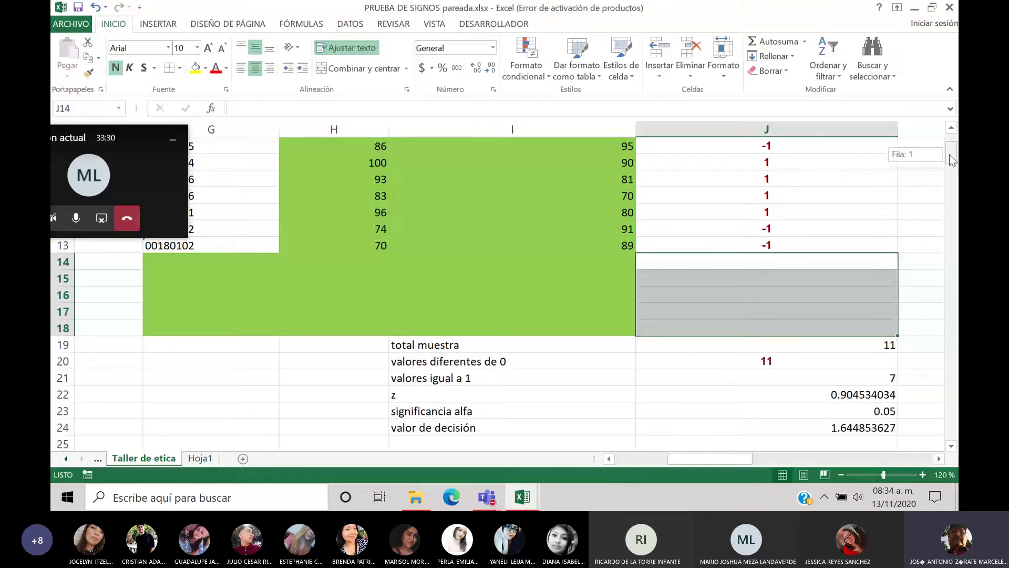
{"action": "left_click_drag", "start_coordinate": [952, 159], "coordinate": [952, 154]}
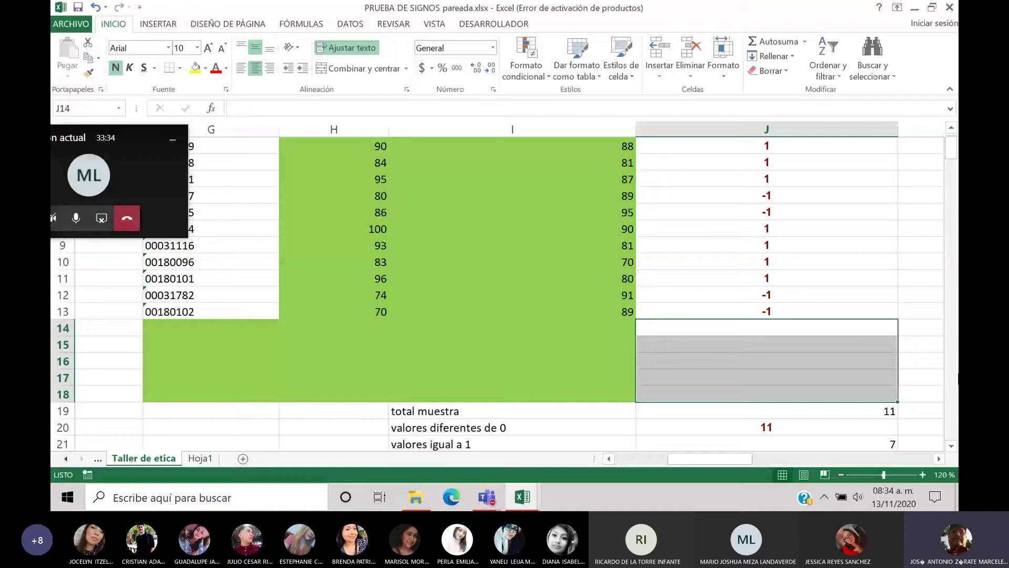
{"action": "scroll", "coordinate": [888, 391], "scroll_direction": "down", "scroll_amount": 2}
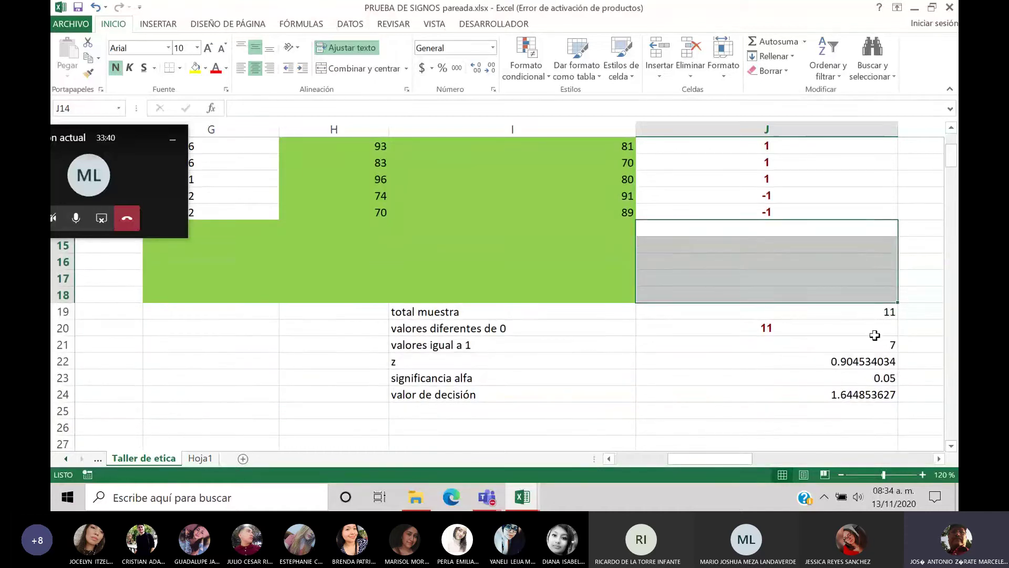
{"action": "left_click", "coordinate": [874, 342]}
{"action": "left_click", "coordinate": [853, 362]}
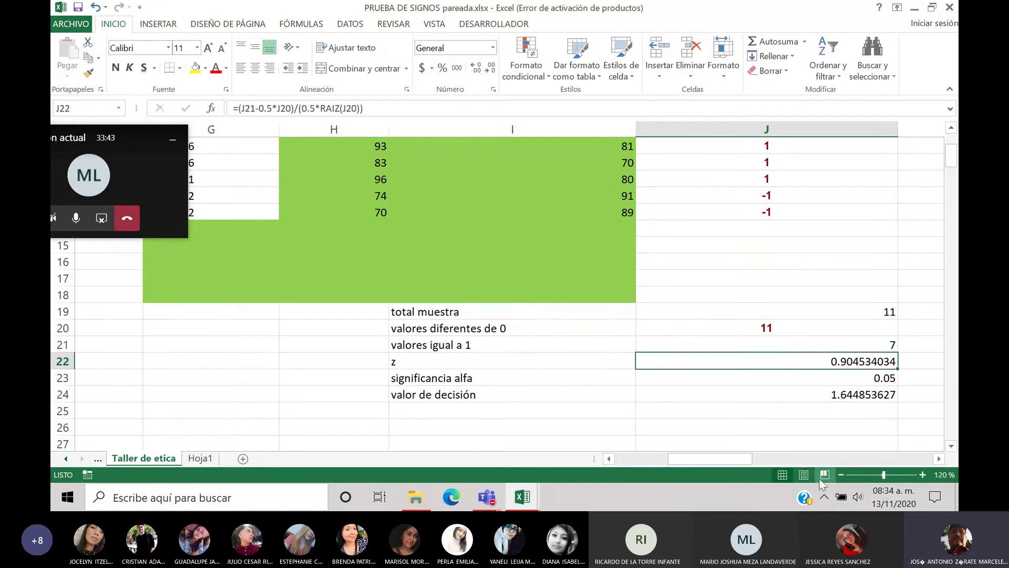
{"action": "left_click", "coordinate": [952, 445]}
{"action": "left_click", "coordinate": [952, 445]}
{"action": "left_click", "coordinate": [952, 445]}
{"action": "left_click", "coordinate": [952, 446]}
{"action": "left_click", "coordinate": [952, 446]}
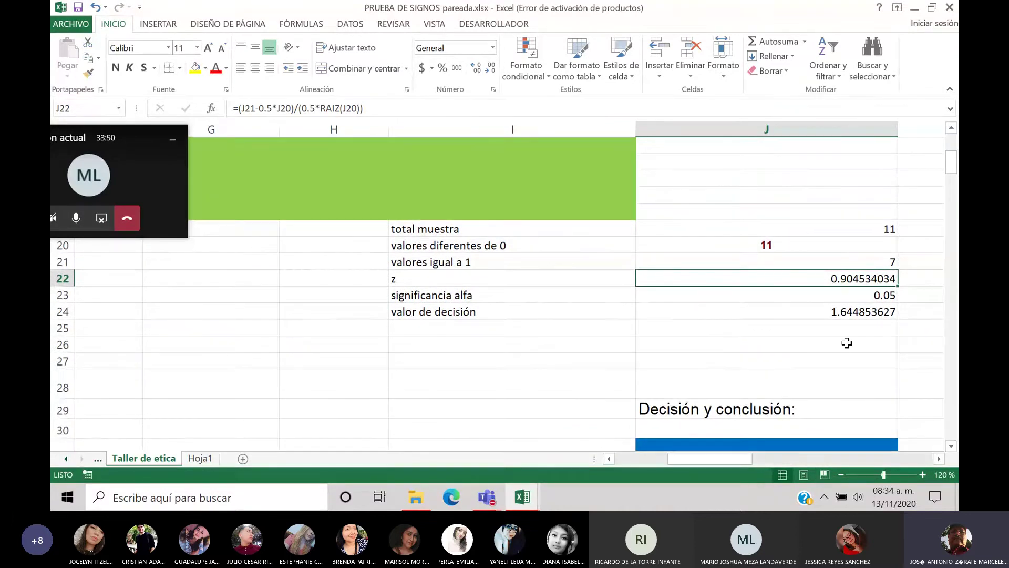
{"action": "left_click", "coordinate": [845, 298]}
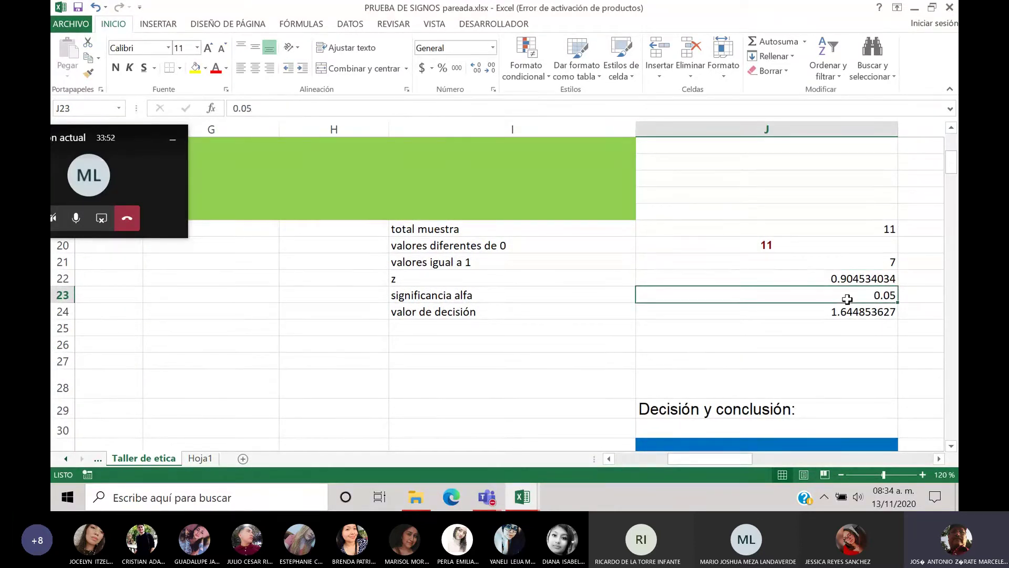
{"action": "left_click", "coordinate": [844, 313]}
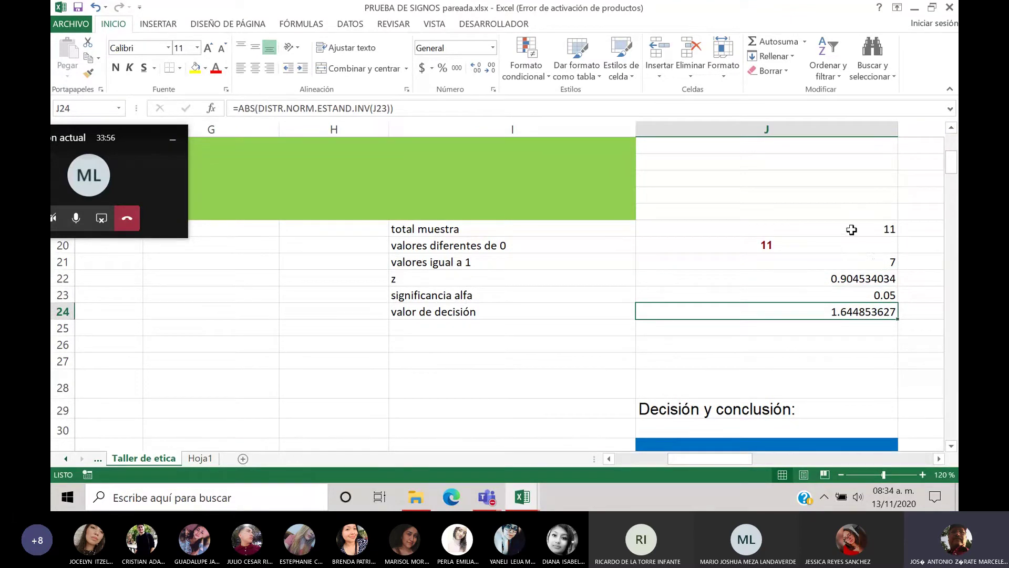
Step: Fill the results range J19:J24, from total muestra to valor de decisión, with standard red
{"action": "left_click_drag", "start_coordinate": [852, 229], "coordinate": [848, 314]}
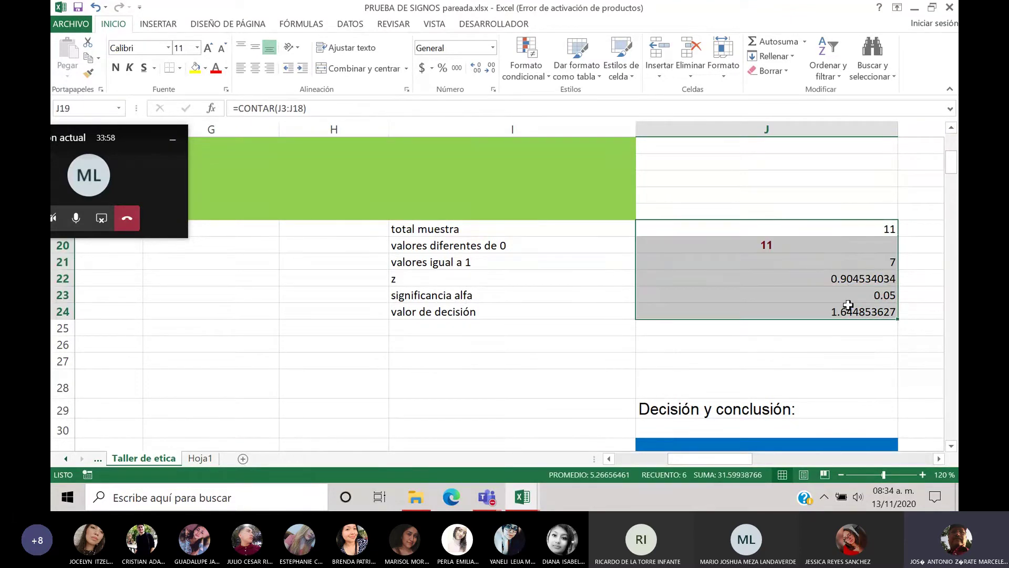
{"action": "left_click", "coordinate": [200, 72]}
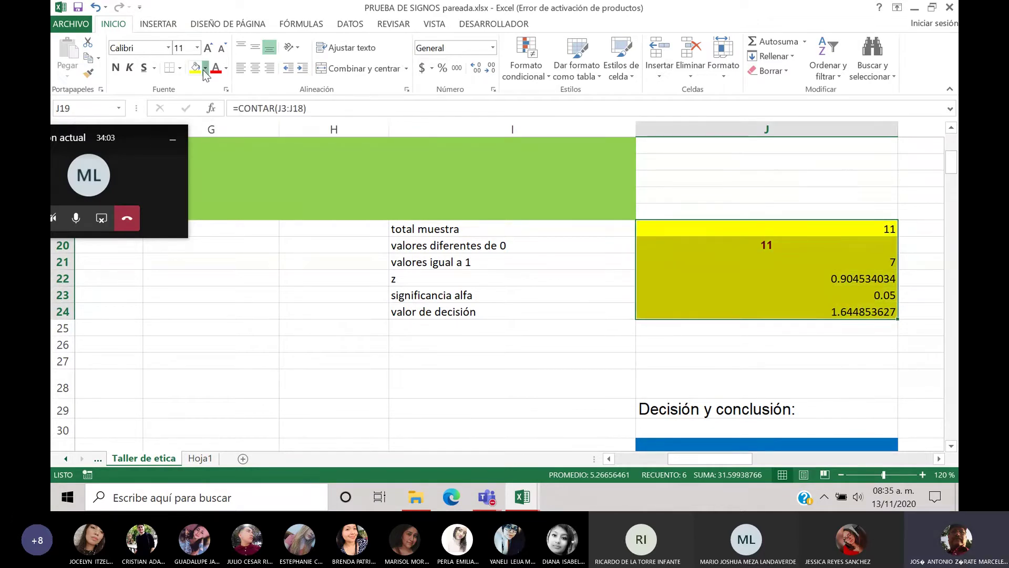
{"action": "left_click", "coordinate": [204, 72]}
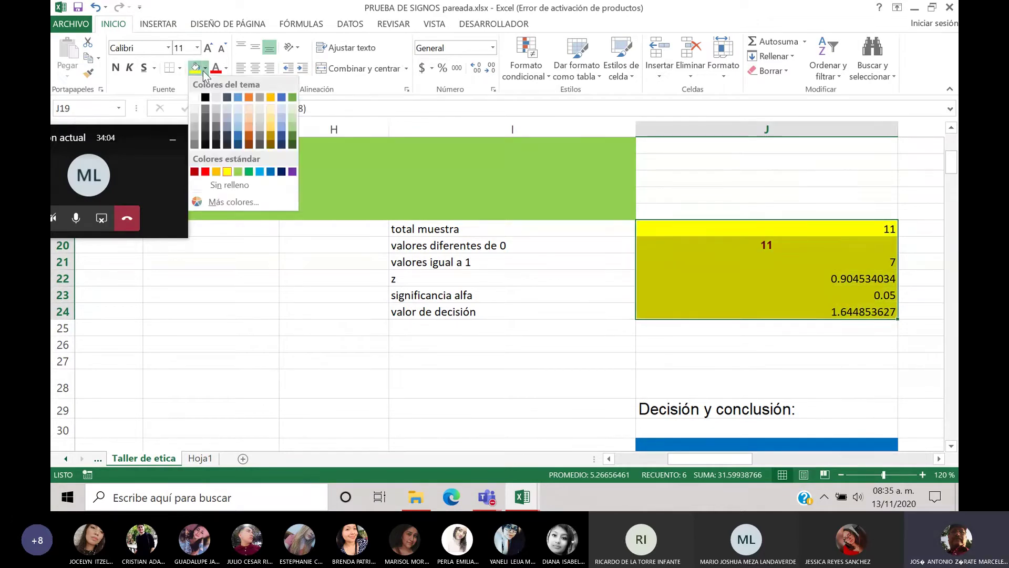
{"action": "left_click", "coordinate": [205, 171]}
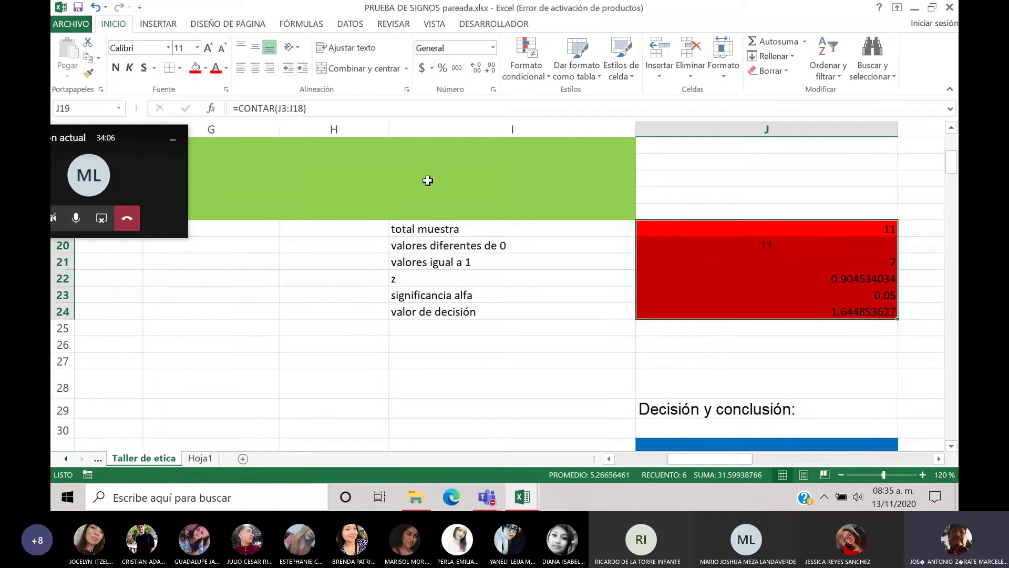
Step: Compare the decision text in J31 with the valor de decisión in J24 and the z value in J22
{"action": "left_click", "coordinate": [954, 449]}
{"action": "left_click", "coordinate": [954, 448]}
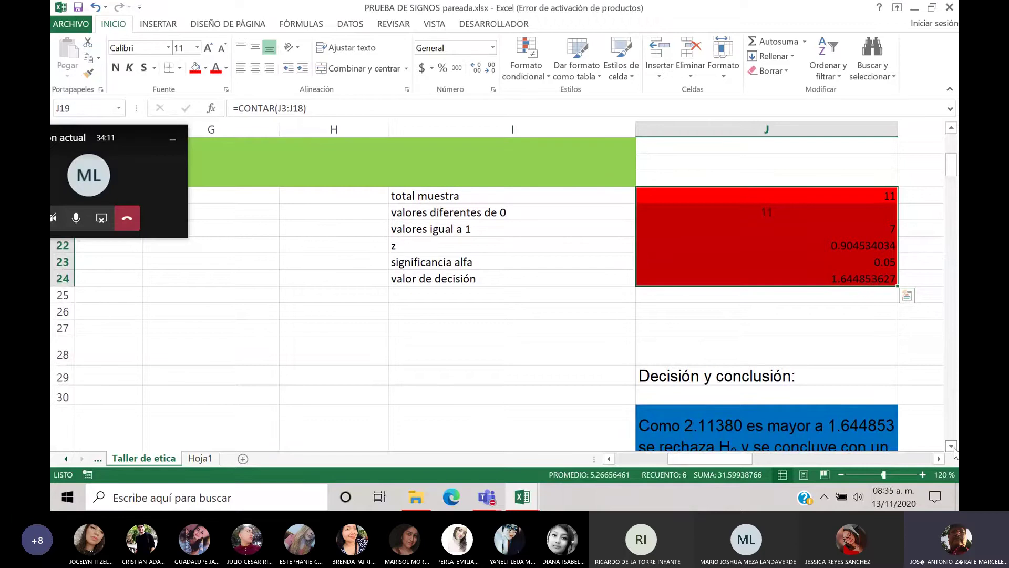
{"action": "left_click", "coordinate": [954, 448]}
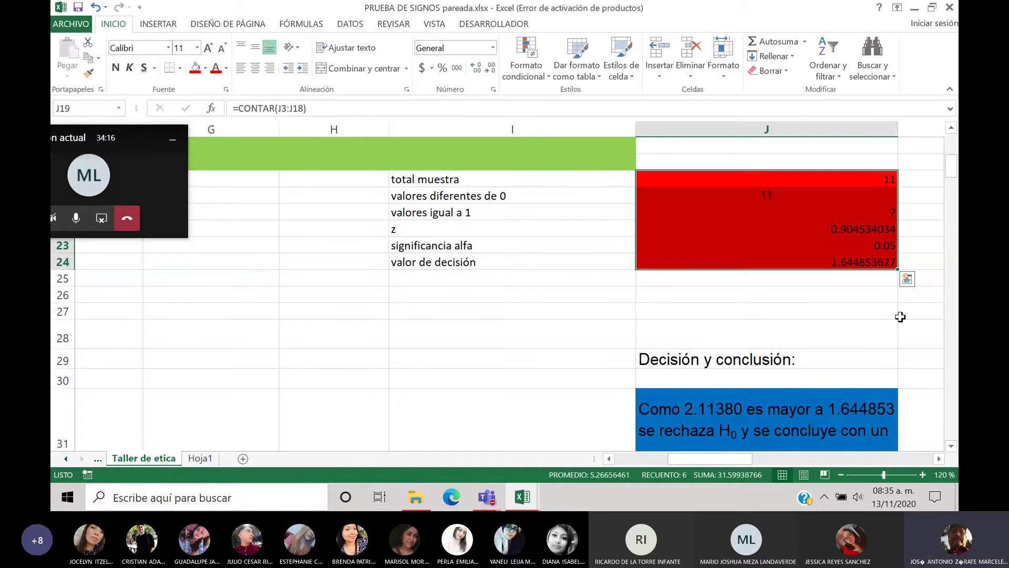
{"action": "left_click", "coordinate": [698, 414]}
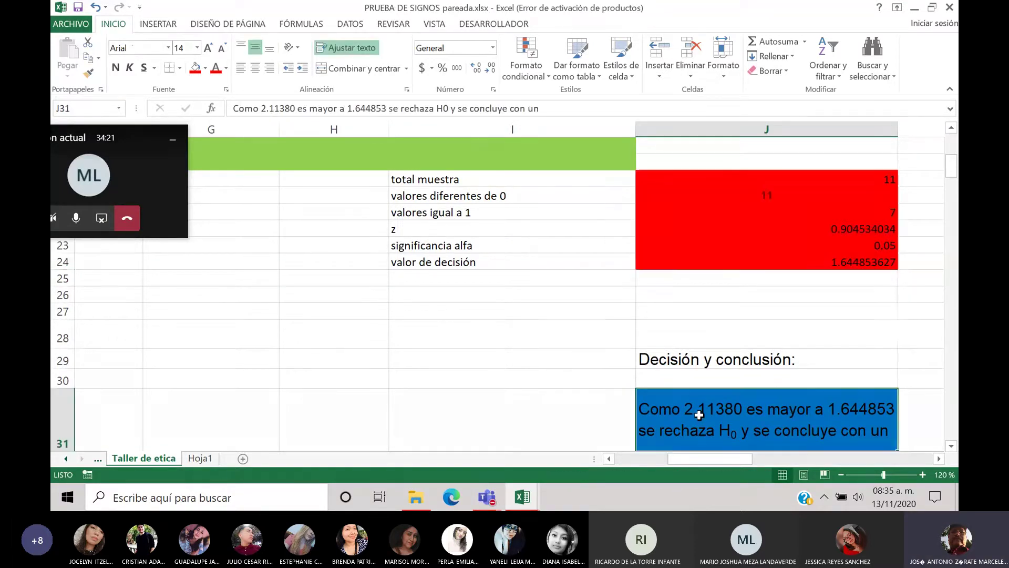
{"action": "left_click_drag", "start_coordinate": [739, 461], "coordinate": [652, 406]}
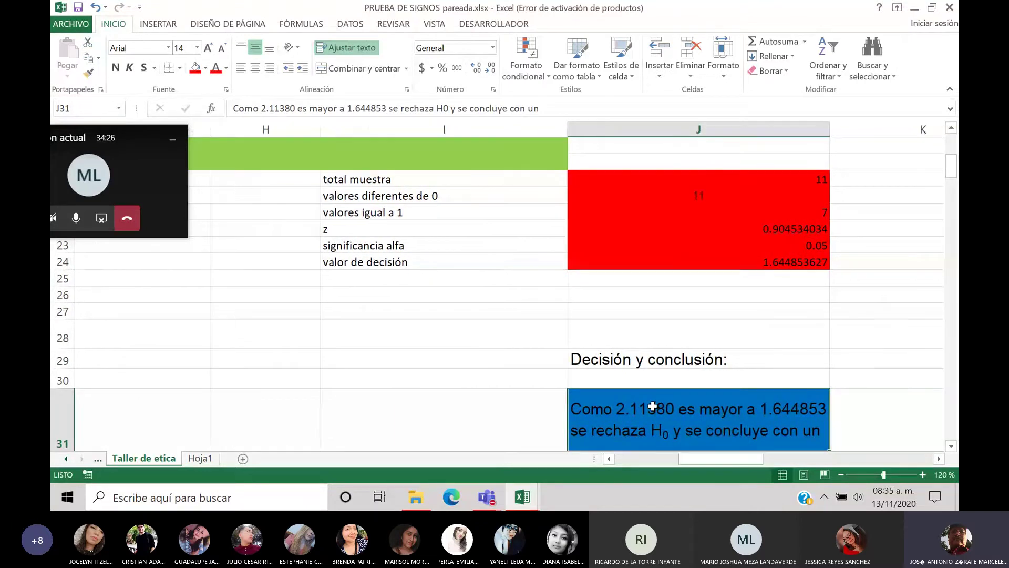
{"action": "left_click", "coordinate": [793, 265]}
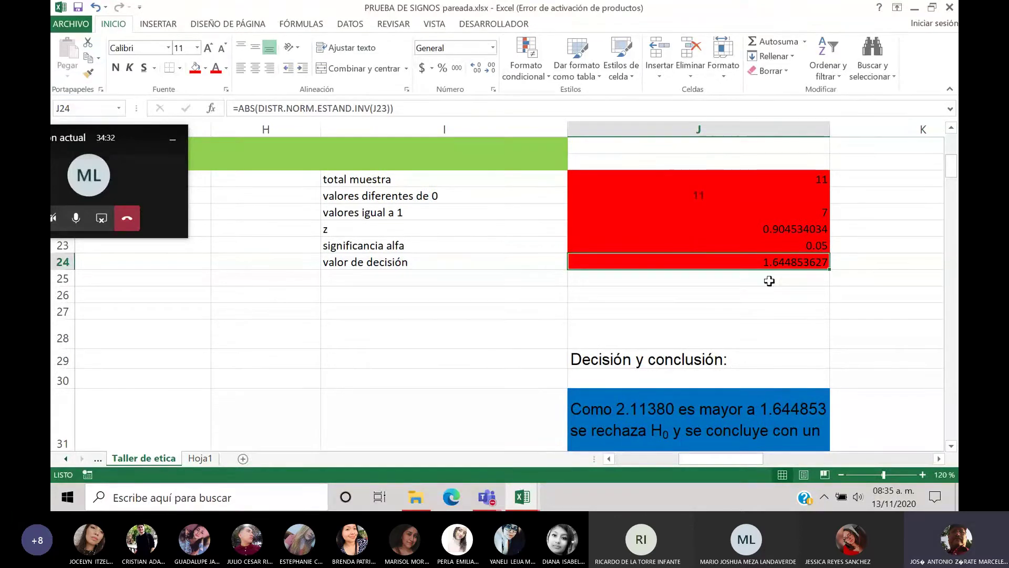
{"action": "left_click", "coordinate": [711, 226]}
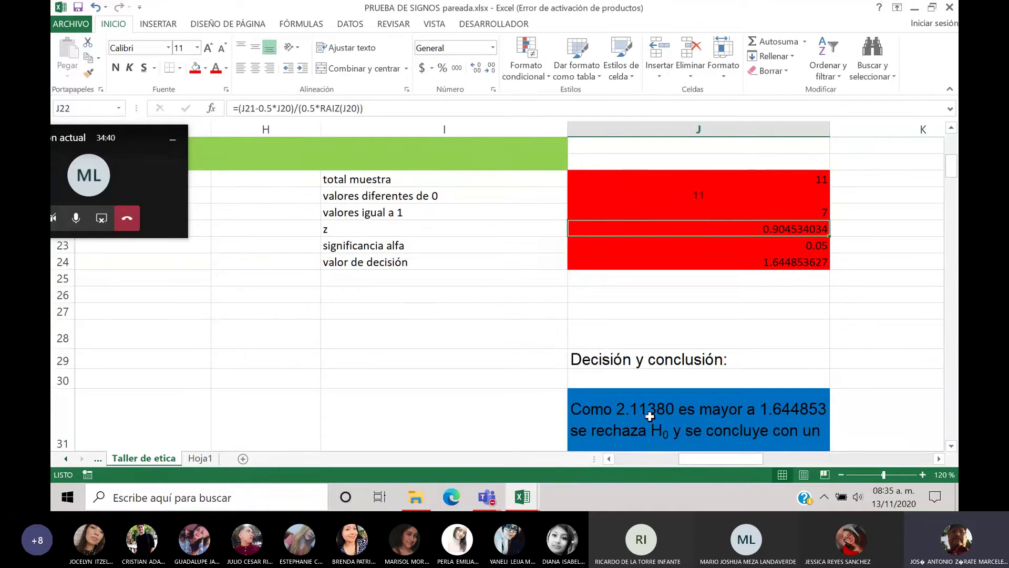
Step: Replace the z value 2.11380 in the J31 decision text with 0.904
{"action": "left_click", "coordinate": [616, 413]}
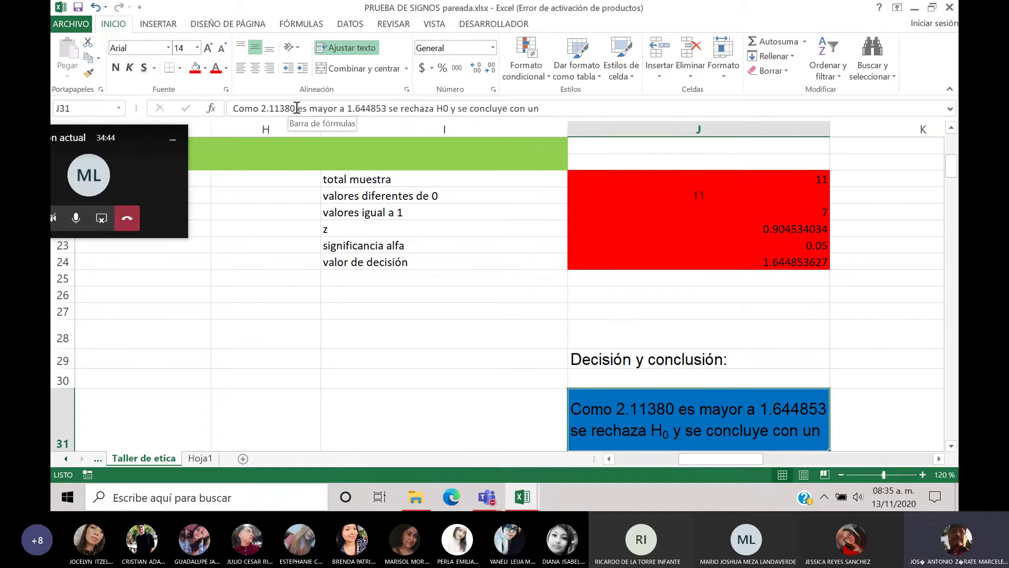
{"action": "left_click_drag", "start_coordinate": [296, 108], "coordinate": [262, 106]}
{"action": "type", "text": "0."}
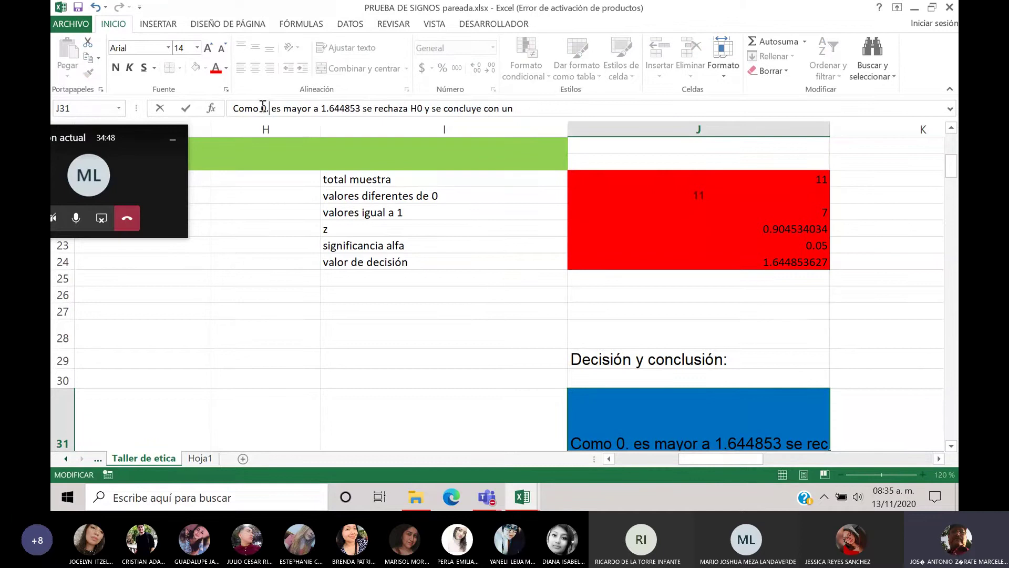
{"action": "type", "text": "904"}
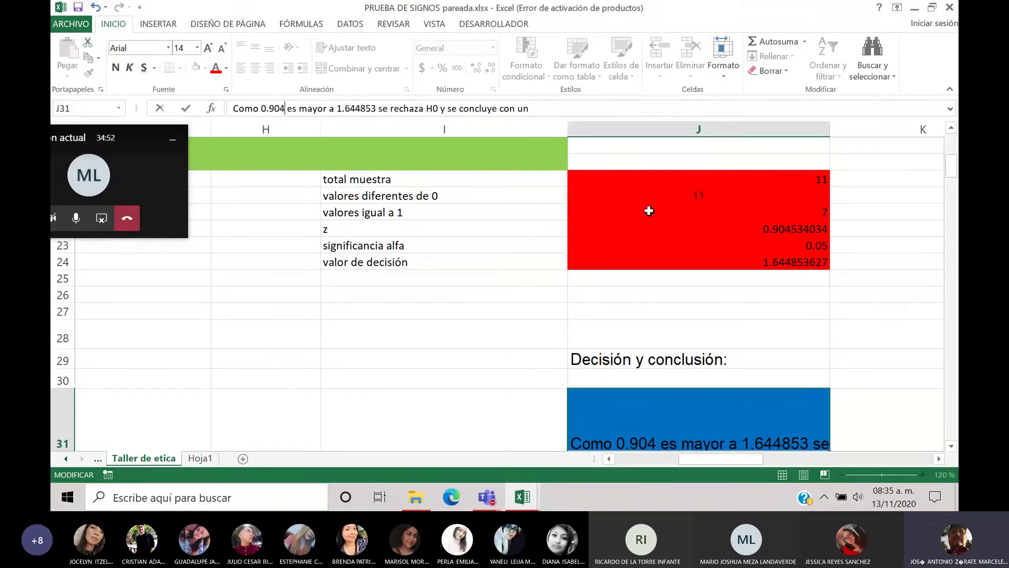
{"action": "left_click", "coordinate": [653, 226]}
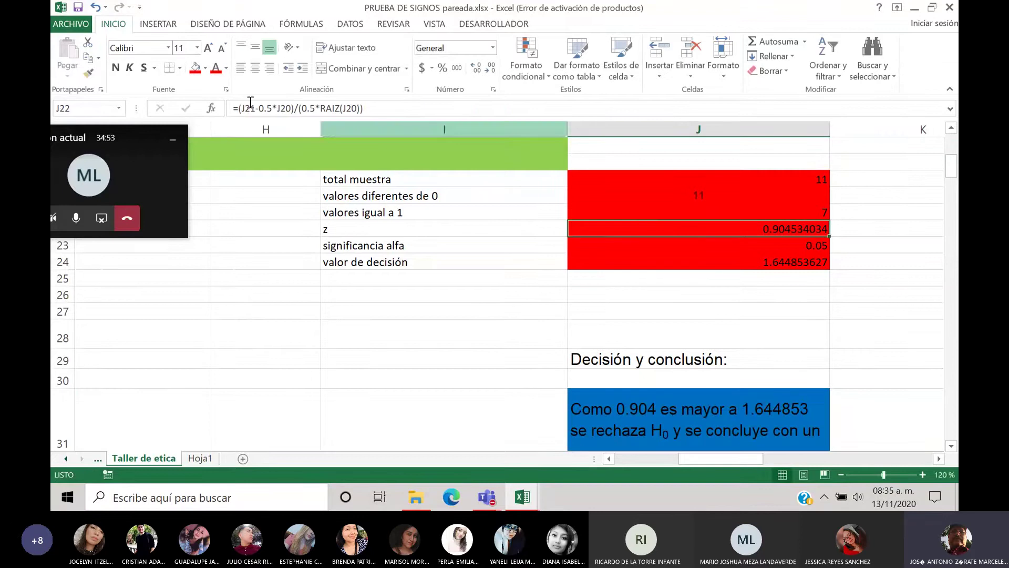
Step: Change "mayor" to "menor" in the J31 decision text
{"action": "left_click", "coordinate": [683, 421]}
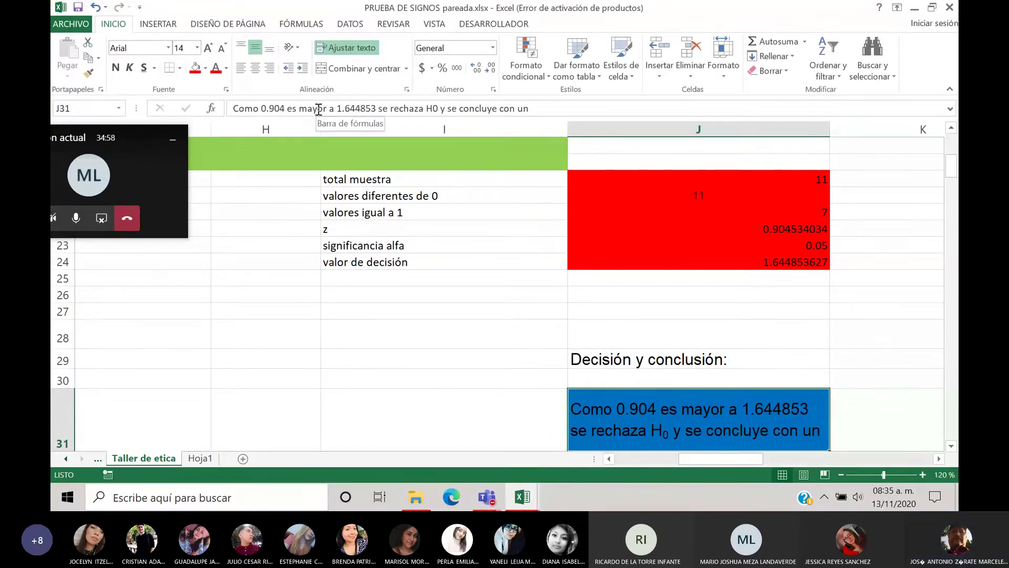
{"action": "left_click", "coordinate": [322, 112]}
{"action": "key", "text": "BackSpace"}
{"action": "key", "text": "BackSpace"}
{"action": "key", "text": "BackSpace"}
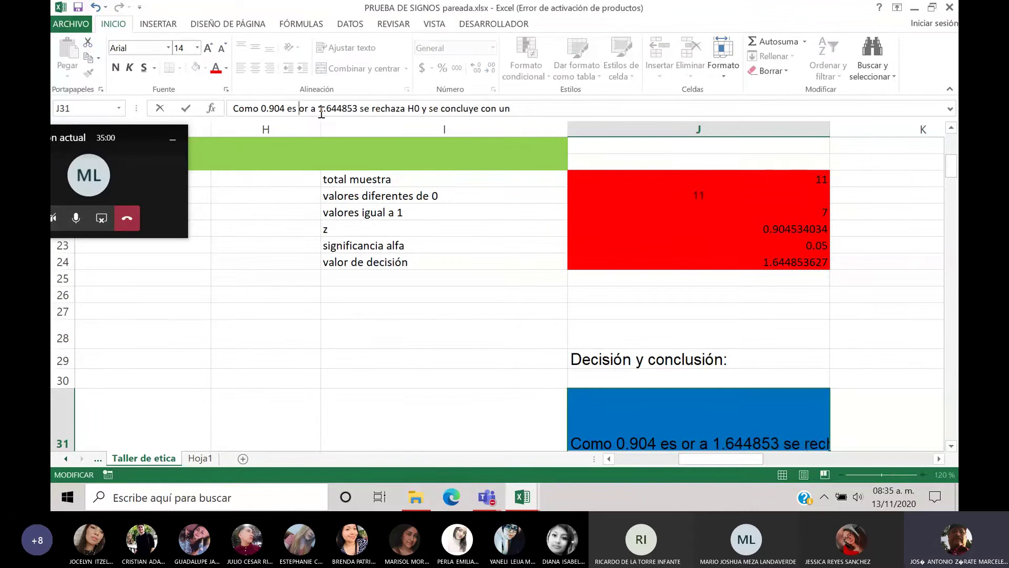
{"action": "type", "text": "men"}
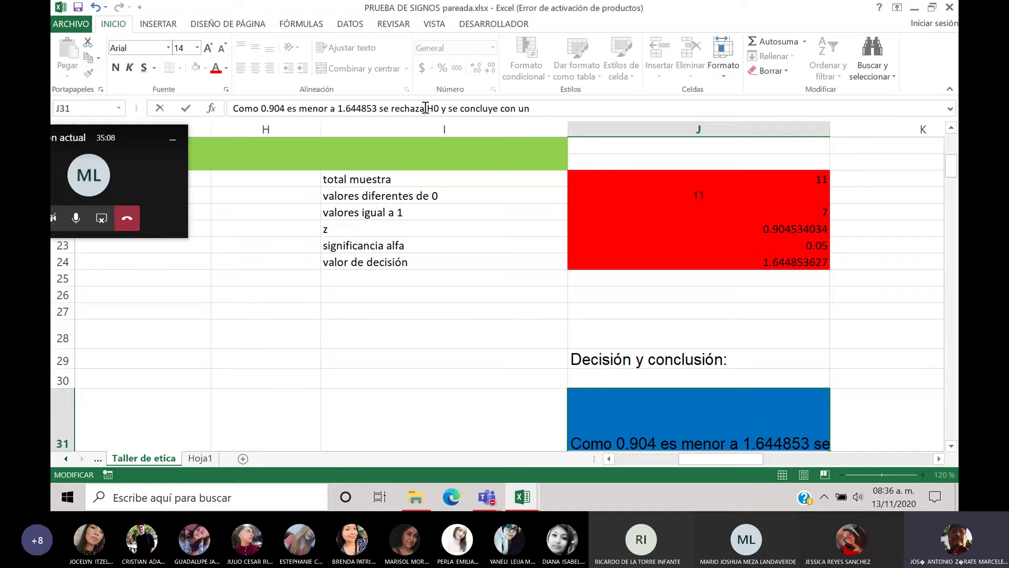
Step: Replace "rechaza" with "acepta" before H0 in the J31 decision text
{"action": "key", "text": "BackSpace"}
{"action": "key", "text": "BackSpace"}
{"action": "key", "text": "BackSpace"}
{"action": "key", "text": "BackSpace"}
{"action": "key", "text": "BackSpace"}
{"action": "key", "text": "BackSpace"}
{"action": "key", "text": "BackSpace"}
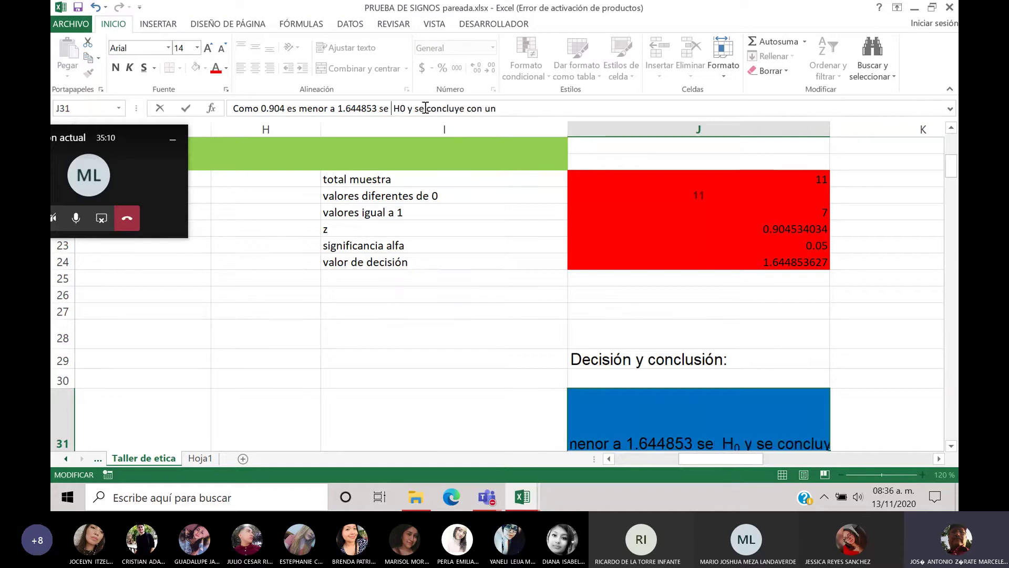
{"action": "type", "text": "acepta"}
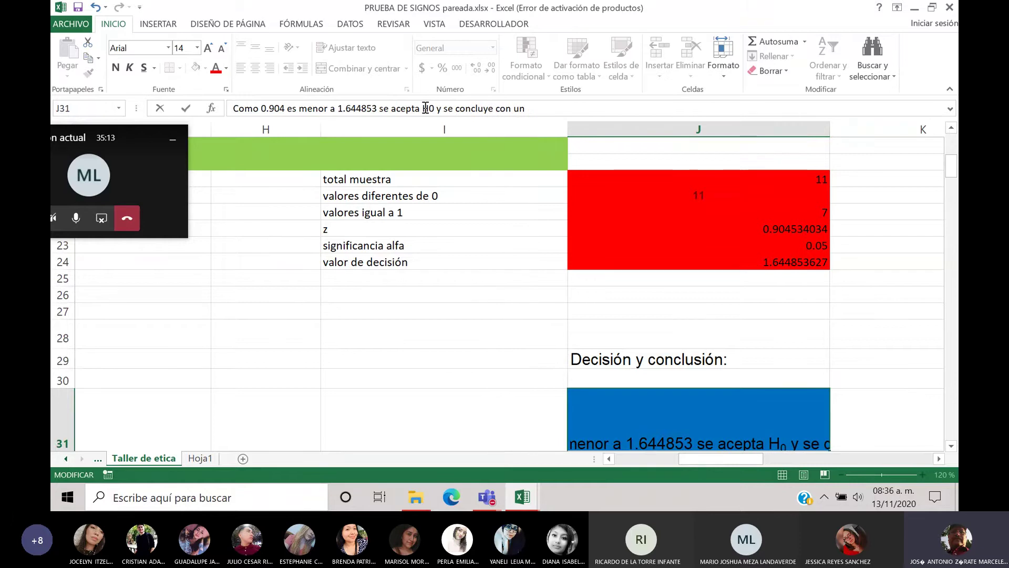
{"action": "key", "text": "End"}
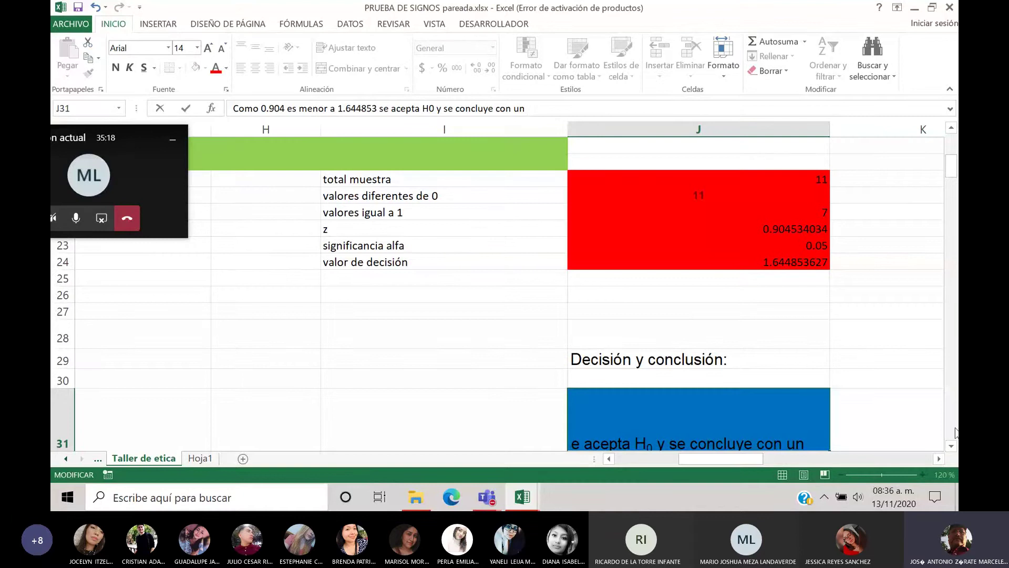
Step: Finish editing the decision text in J31 and select the conclusion cell J32
{"action": "left_click", "coordinate": [951, 446]}
{"action": "left_click", "coordinate": [952, 446]}
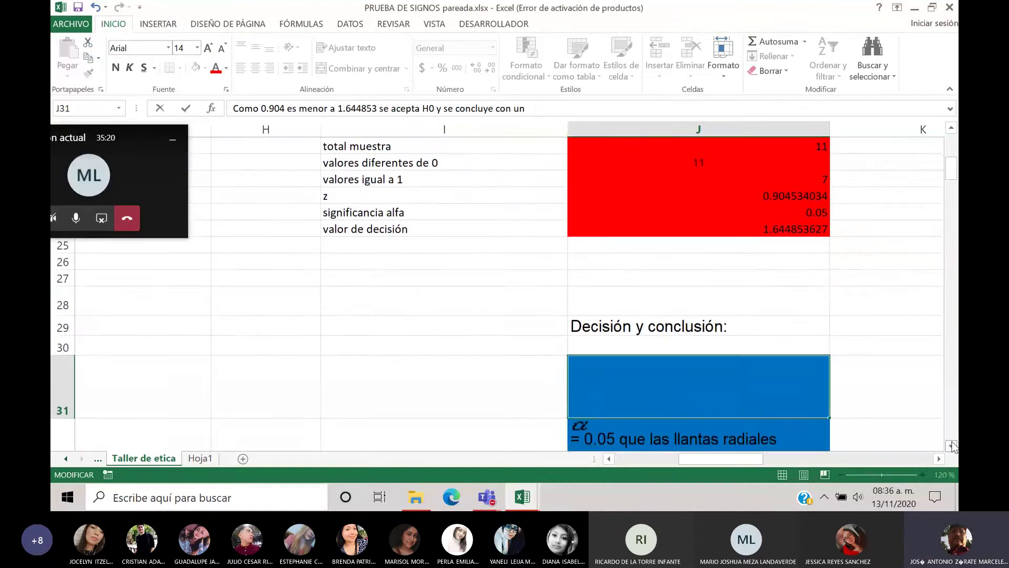
{"action": "left_click", "coordinate": [951, 445]}
{"action": "left_click", "coordinate": [952, 446]}
{"action": "left_click", "coordinate": [952, 446]}
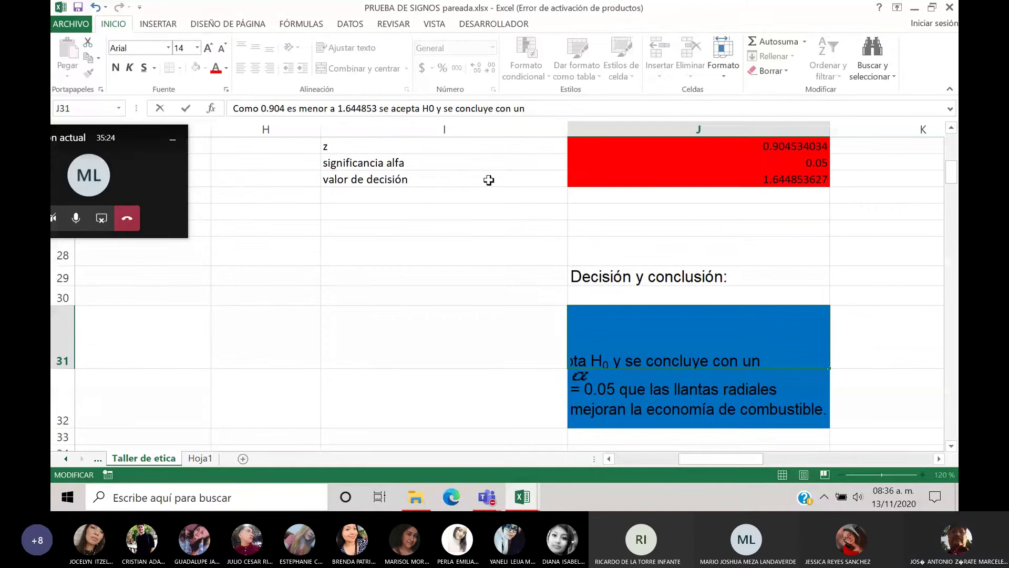
{"action": "left_click", "coordinate": [618, 397]}
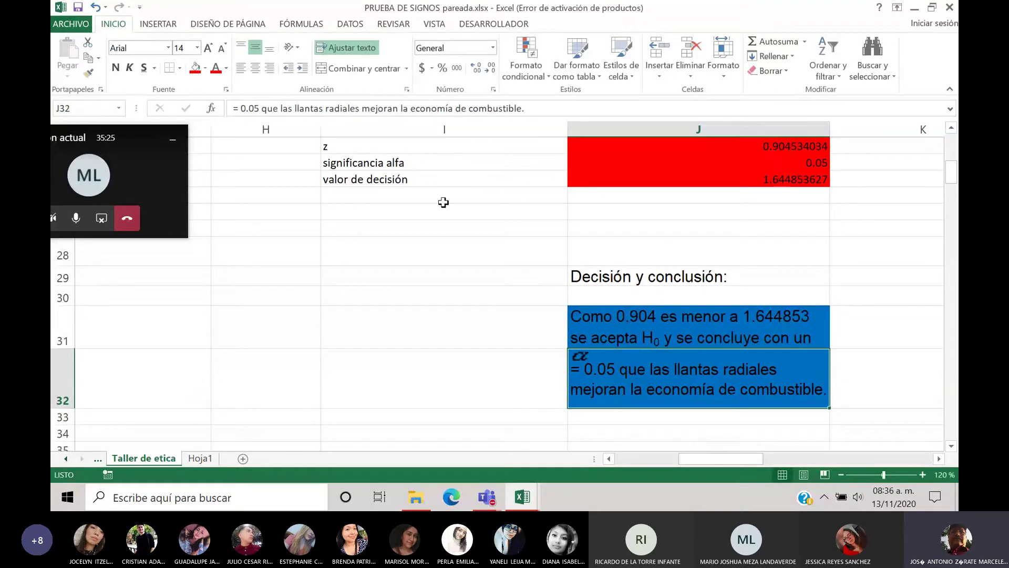
{"action": "left_click", "coordinate": [294, 105]}
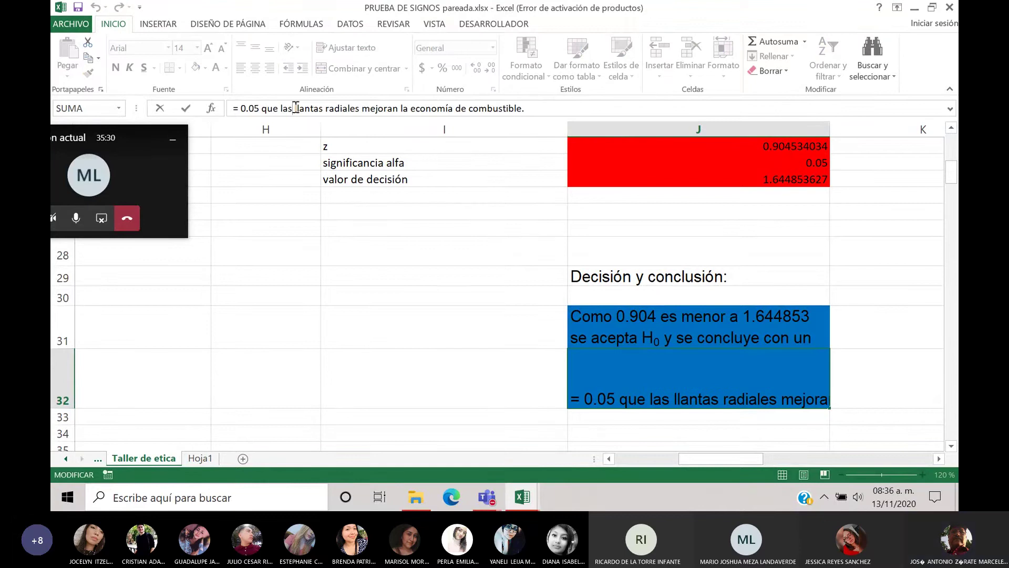
{"action": "left_click_drag", "start_coordinate": [294, 107], "coordinate": [518, 127]}
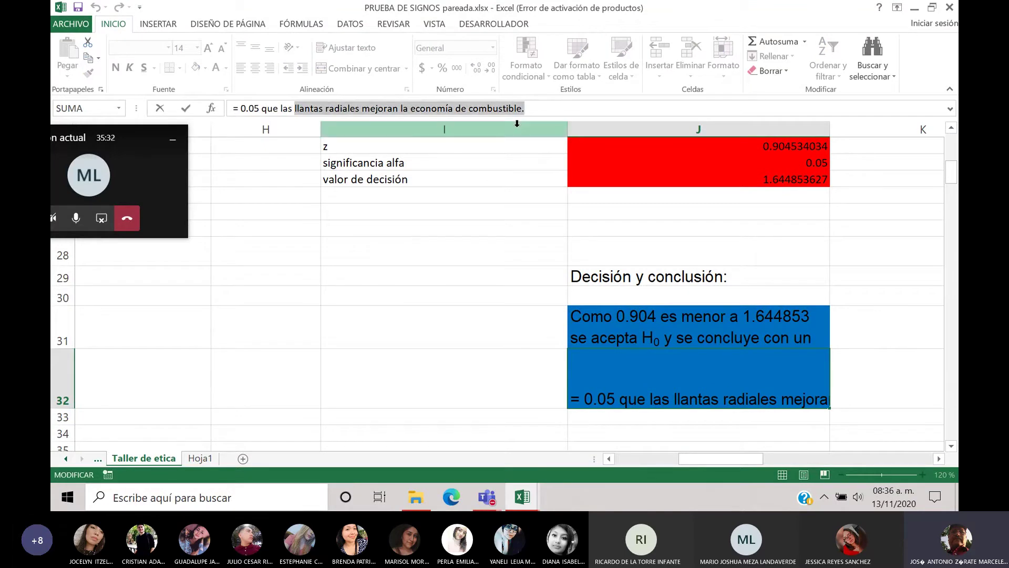
{"action": "type", "text": "dos materias son "}
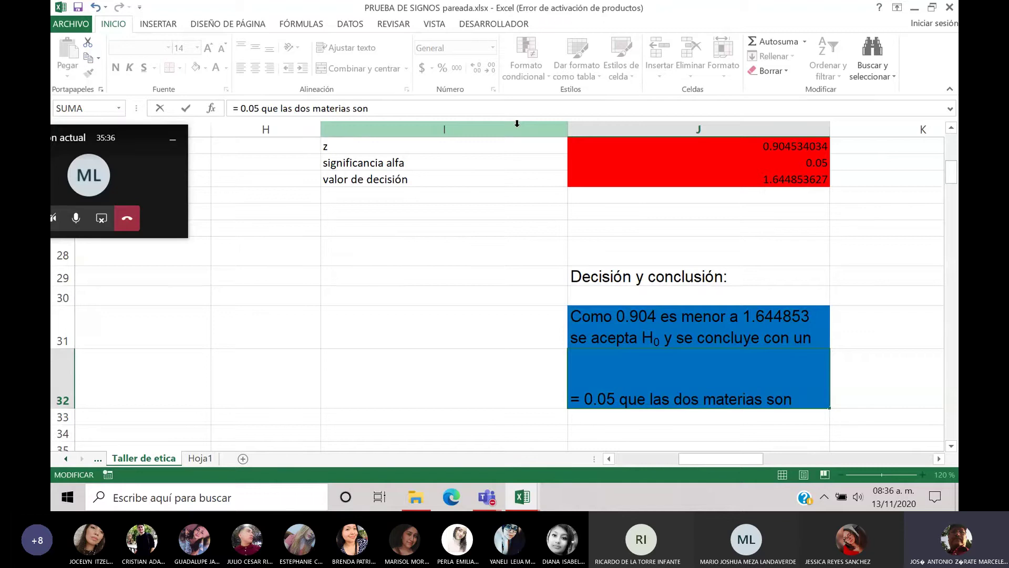
{"action": "type", "text": "iguales"}
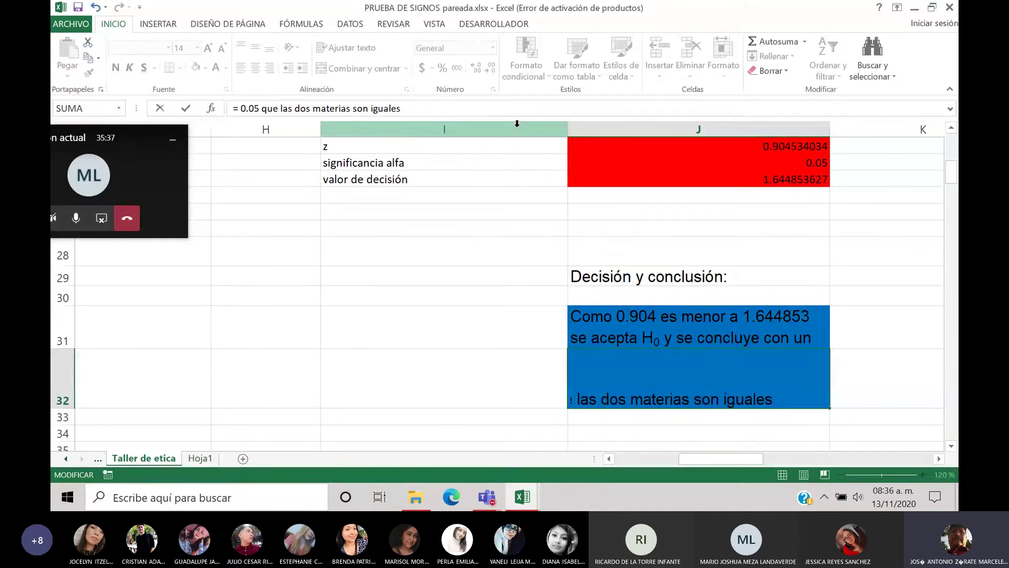
{"action": "key", "text": "Return"}
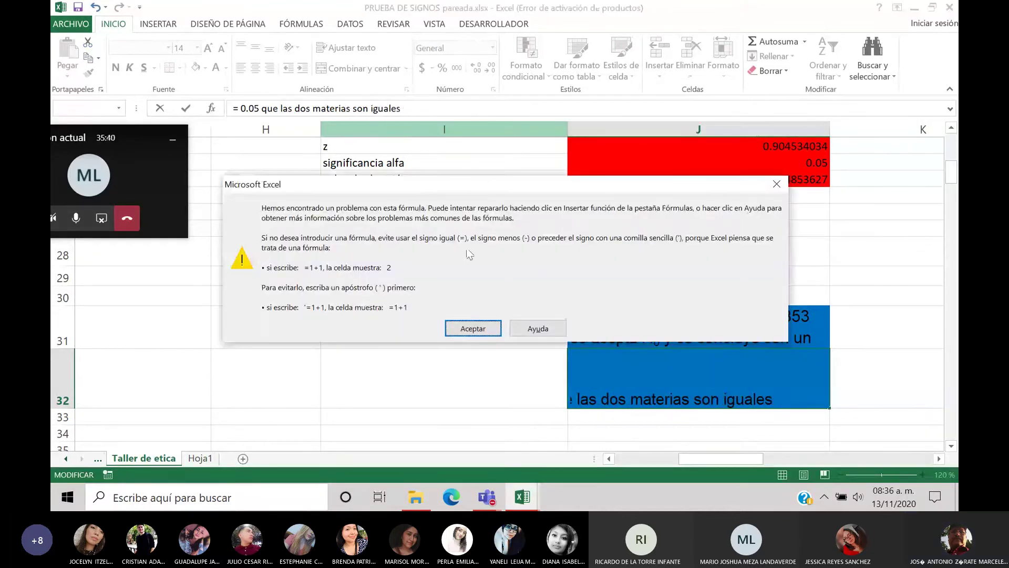
{"action": "left_click", "coordinate": [460, 329]}
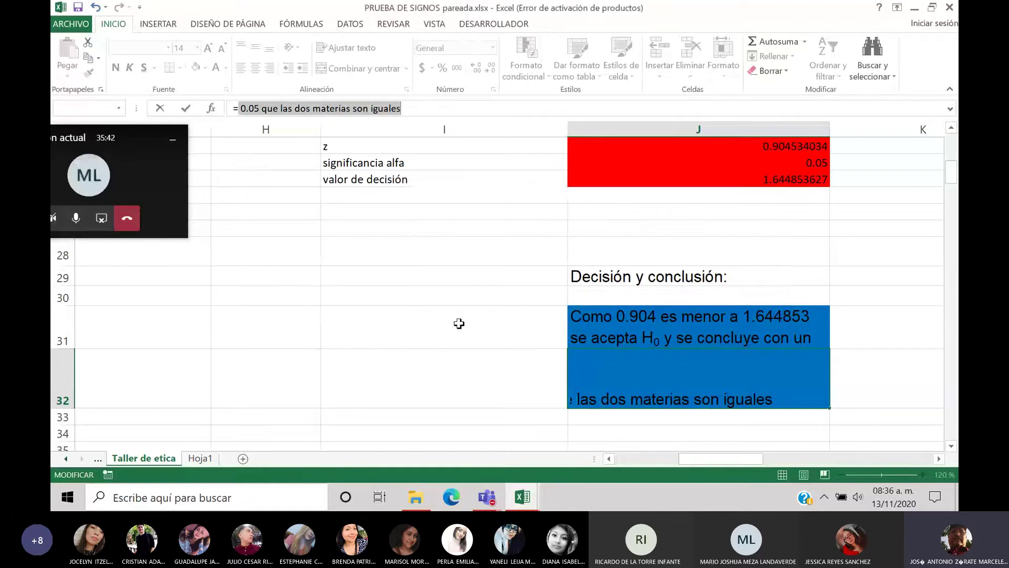
{"action": "left_click", "coordinate": [499, 339]}
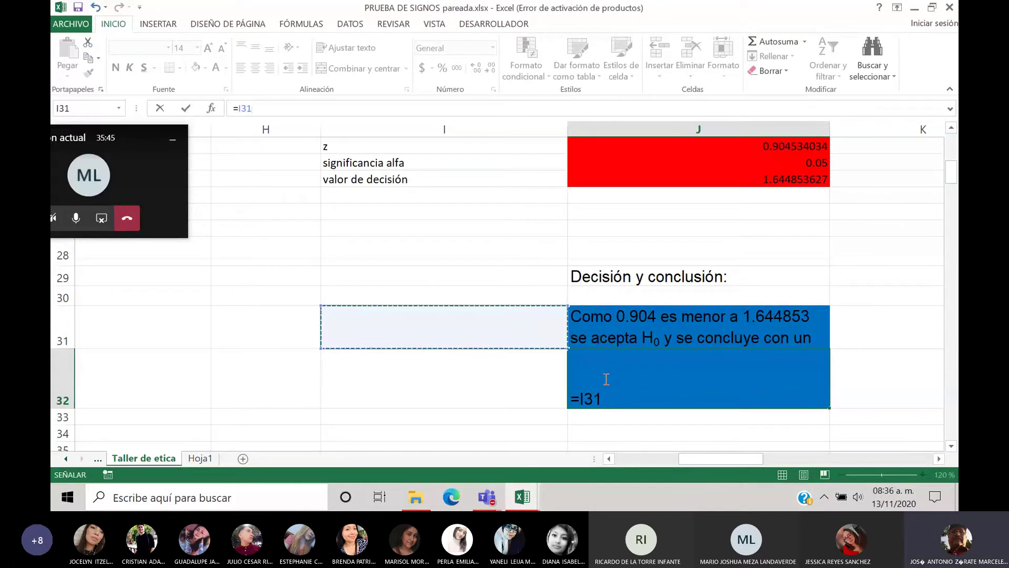
{"action": "key", "text": "Escape"}
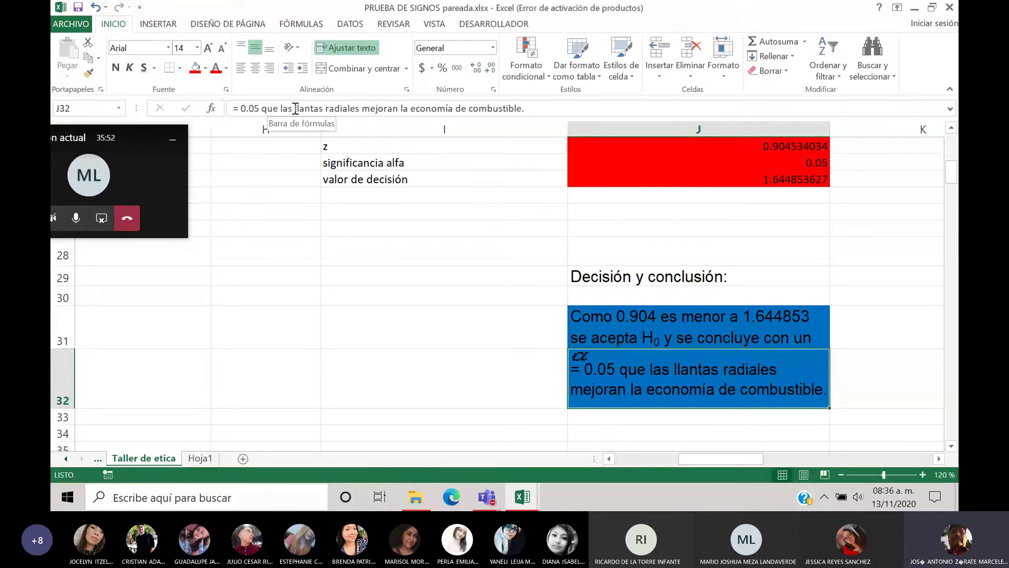
Step: Replace "llantas radiales mejoran la economía de combustible." in the J32 conclusion with "dos materias son iguales"
{"action": "left_click_drag", "start_coordinate": [294, 109], "coordinate": [551, 113]}
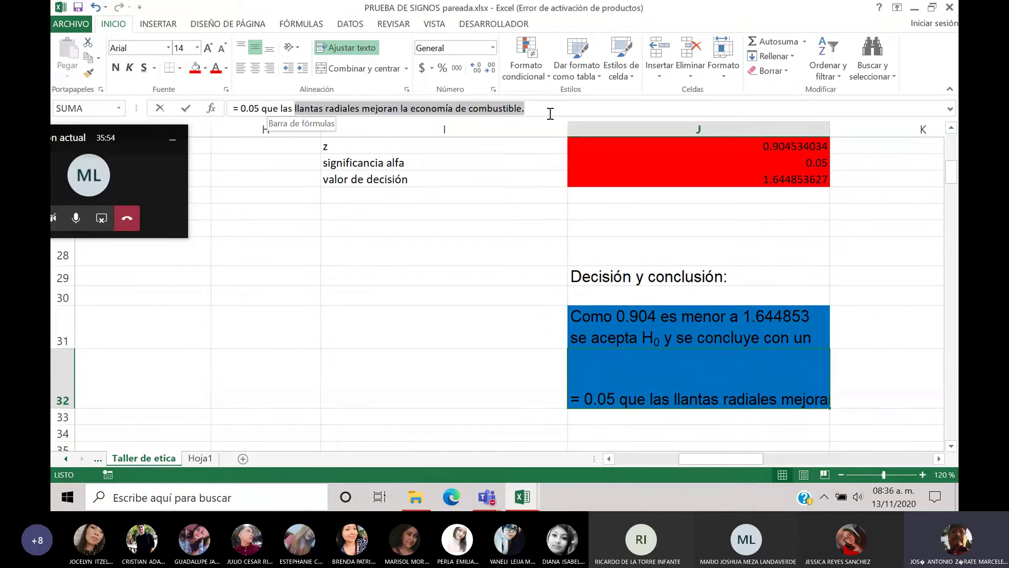
{"action": "type", "text": "dos m"}
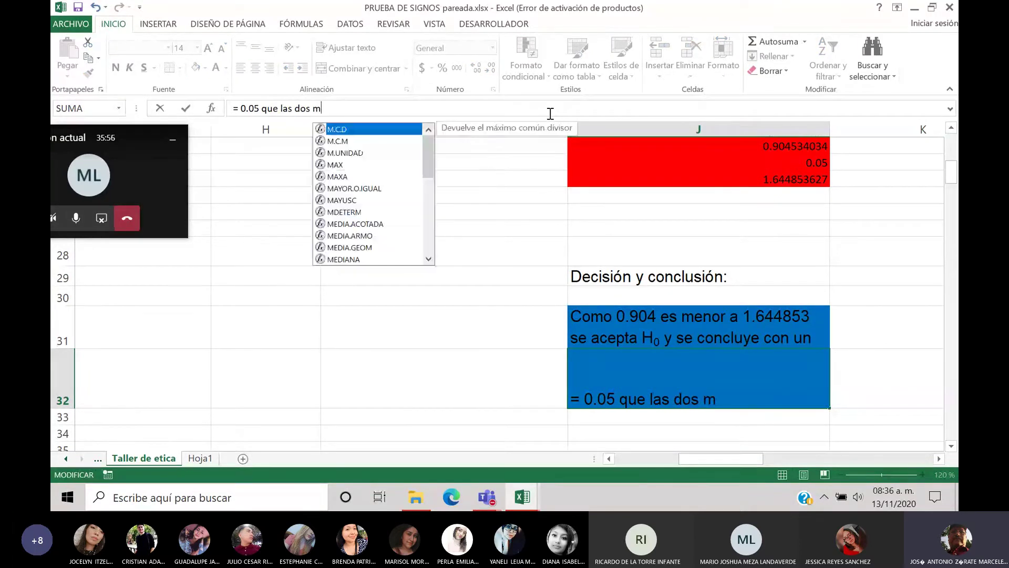
{"action": "type", "text": "aterias son"}
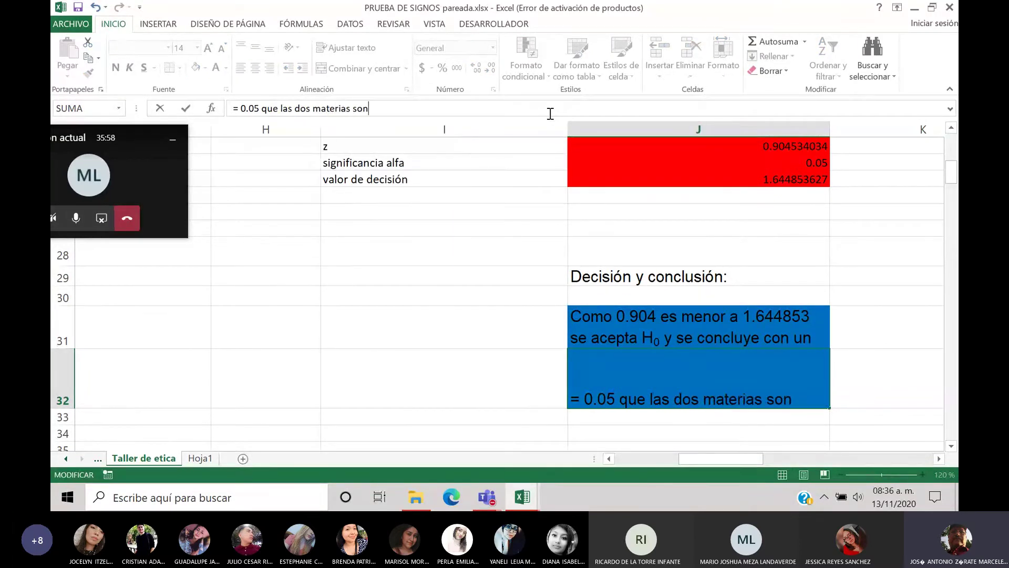
{"action": "type", "text": " iguales"}
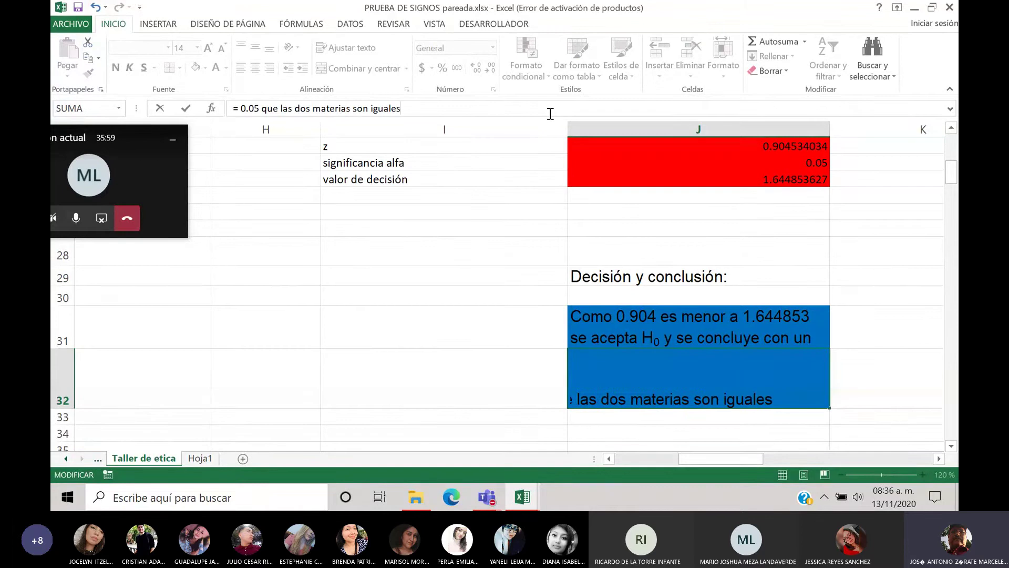
{"action": "key", "text": "Return"}
{"action": "key", "text": "Return"}
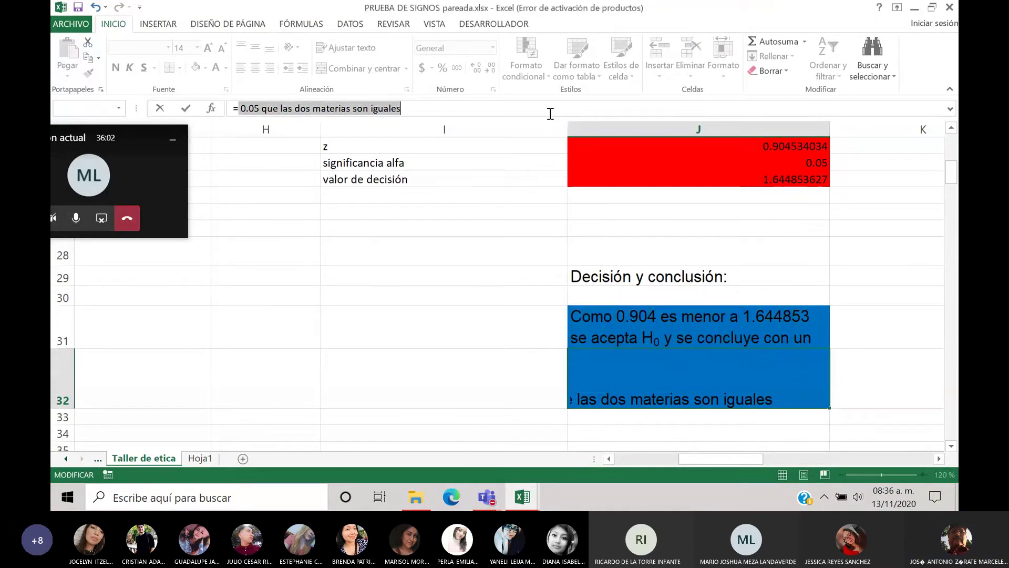
Step: Enclose the whole J32 conclusion in double quotation marks so it is stored as text, and confirm the cell
{"action": "left_click", "coordinate": [235, 108]}
{"action": "type", "text": "\""}
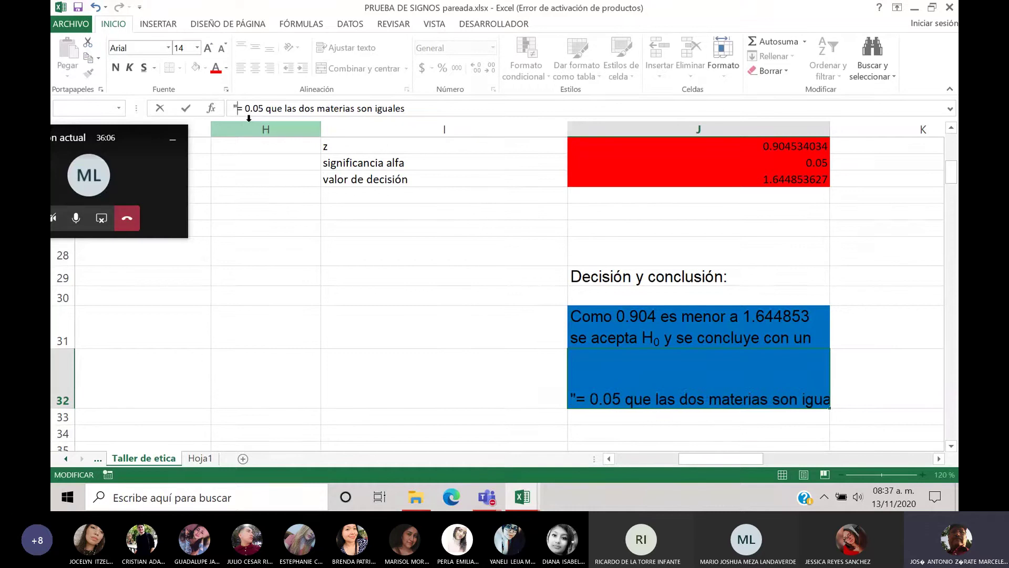
{"action": "left_click", "coordinate": [416, 111]}
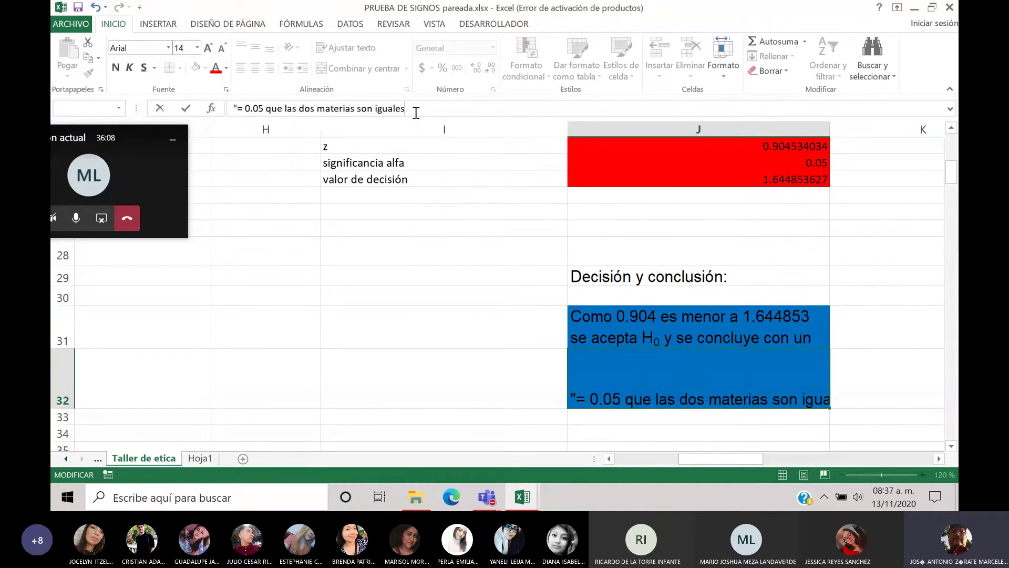
{"action": "type", "text": "\""}
{"action": "key", "text": "Return"}
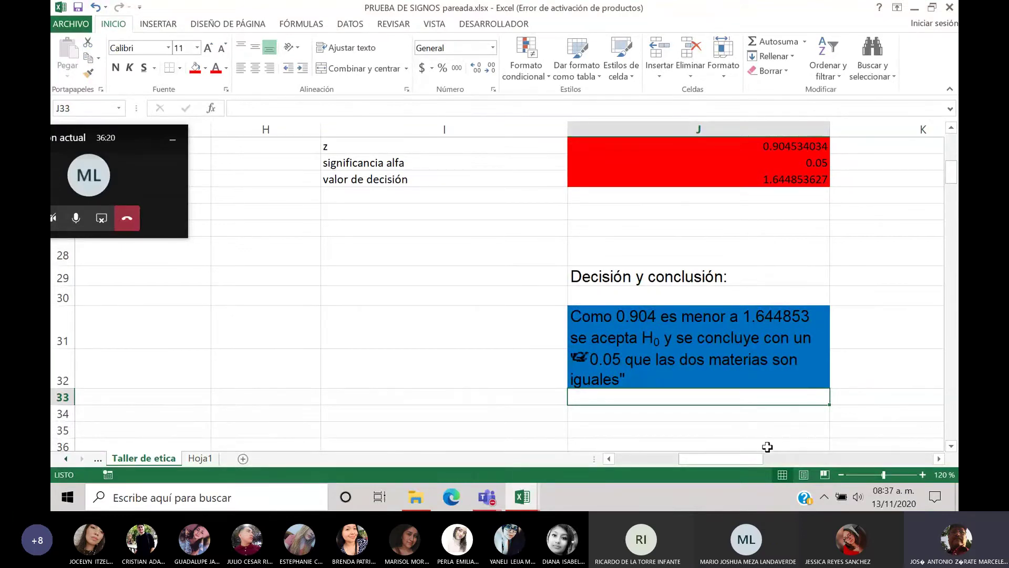
Step: Start a SI formula in K24 that tests whether the z value in J22 is less than the valor de decisión in J24
{"action": "left_click_drag", "start_coordinate": [755, 462], "coordinate": [777, 458]}
{"action": "left_click", "coordinate": [663, 180]}
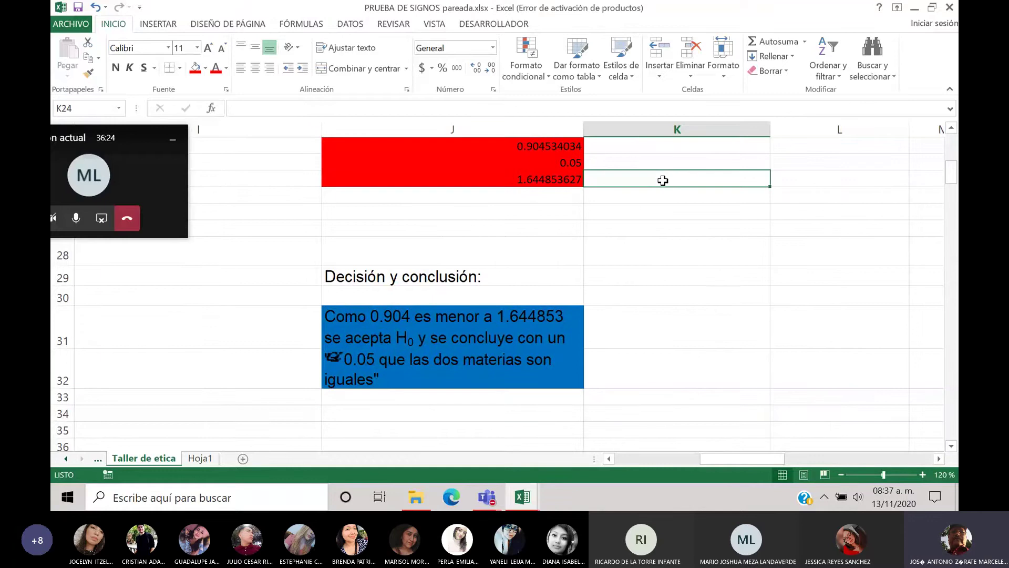
{"action": "type", "text": "="}
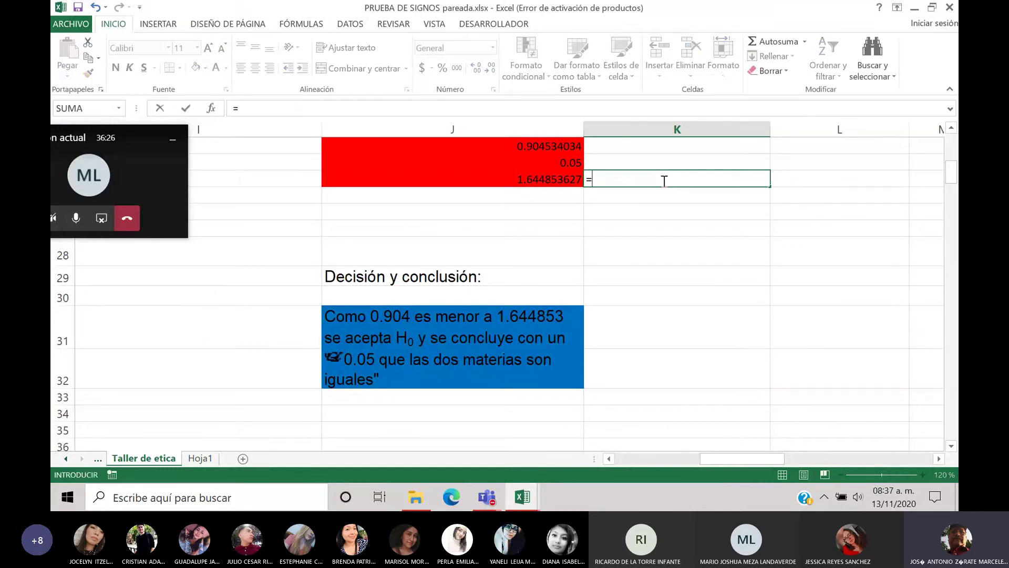
{"action": "left_click", "coordinate": [258, 108]}
{"action": "type", "text": "si"}
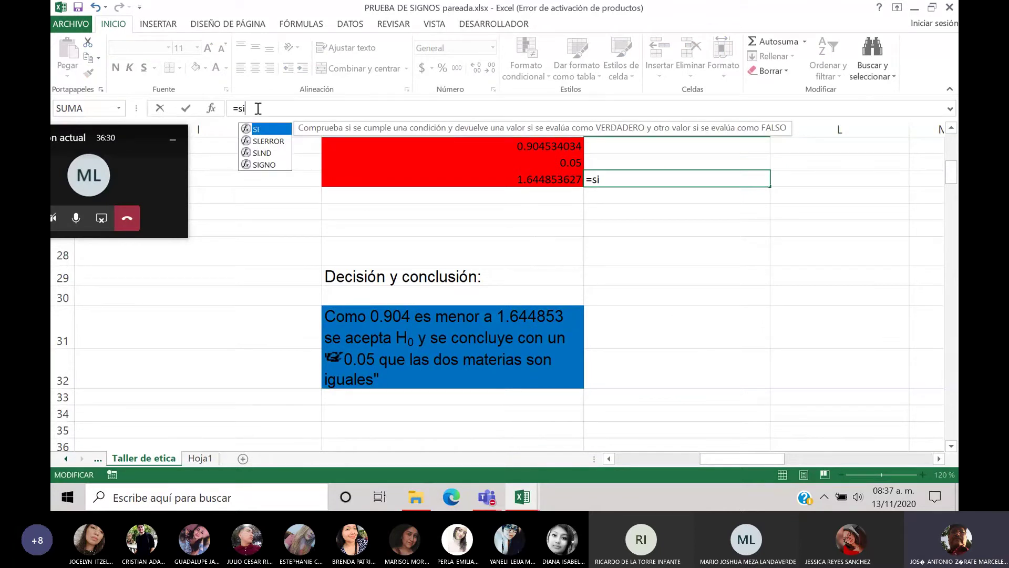
{"action": "type", "text": "("}
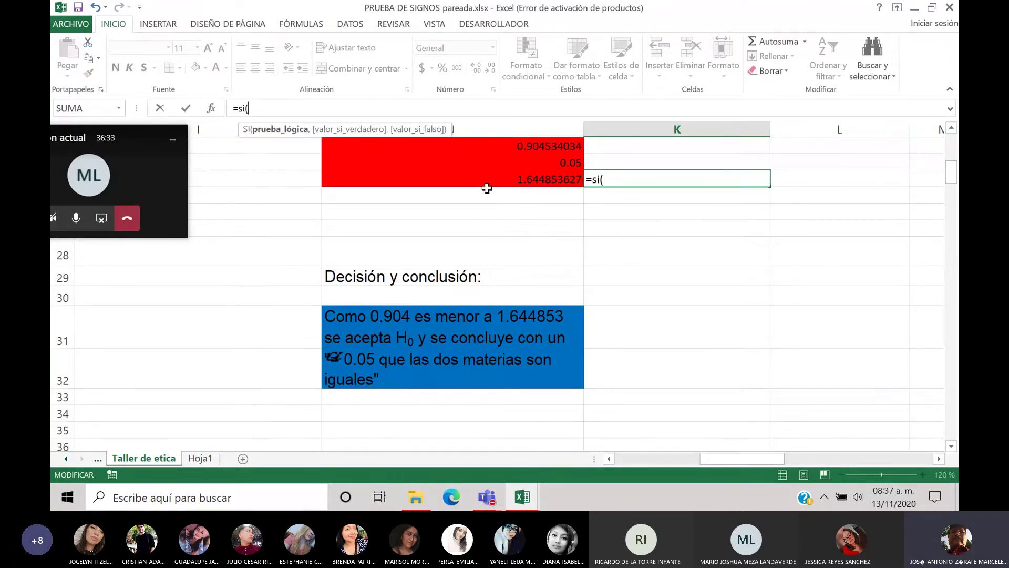
{"action": "left_click", "coordinate": [548, 147]}
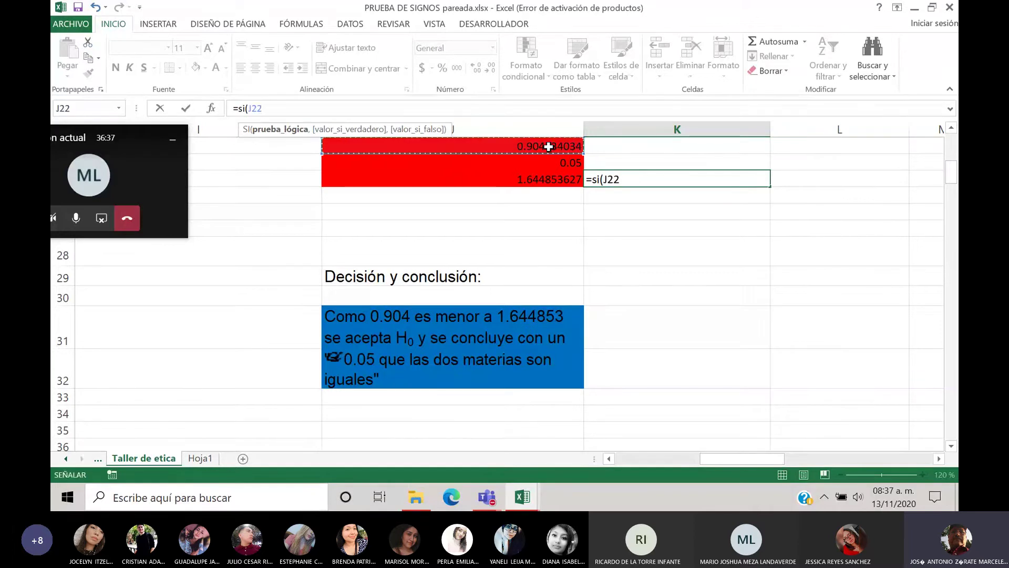
{"action": "type", "text": "<"}
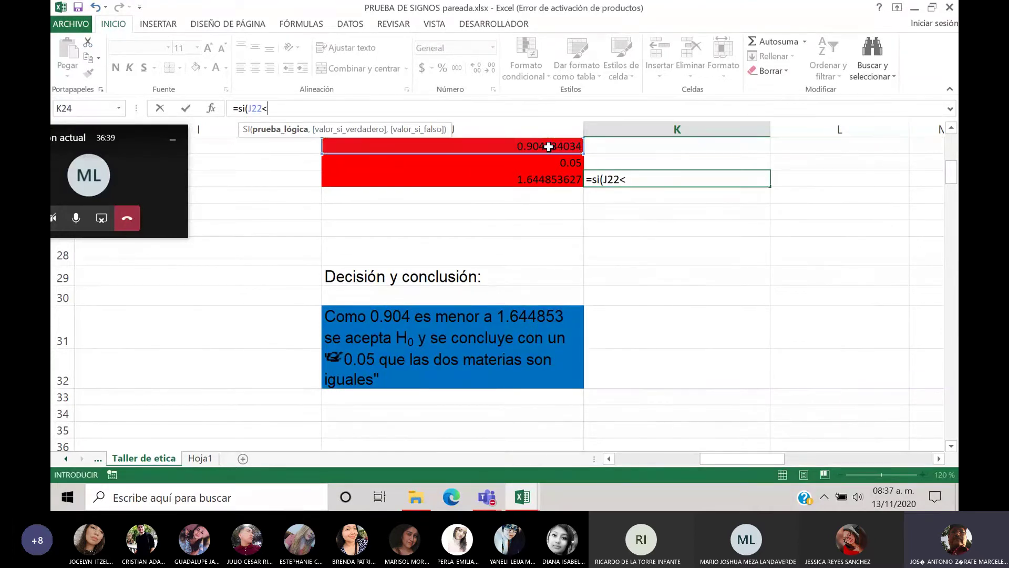
{"action": "left_click", "coordinate": [538, 180]}
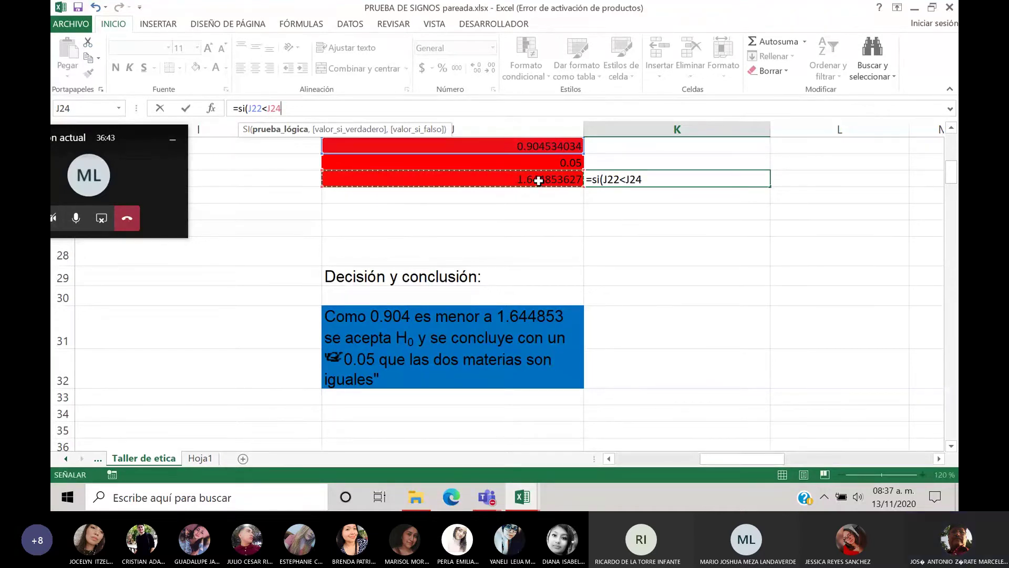
Step: Wrap J22 in the ABS function within the K24 formula's logical test
{"action": "left_click", "coordinate": [249, 108]}
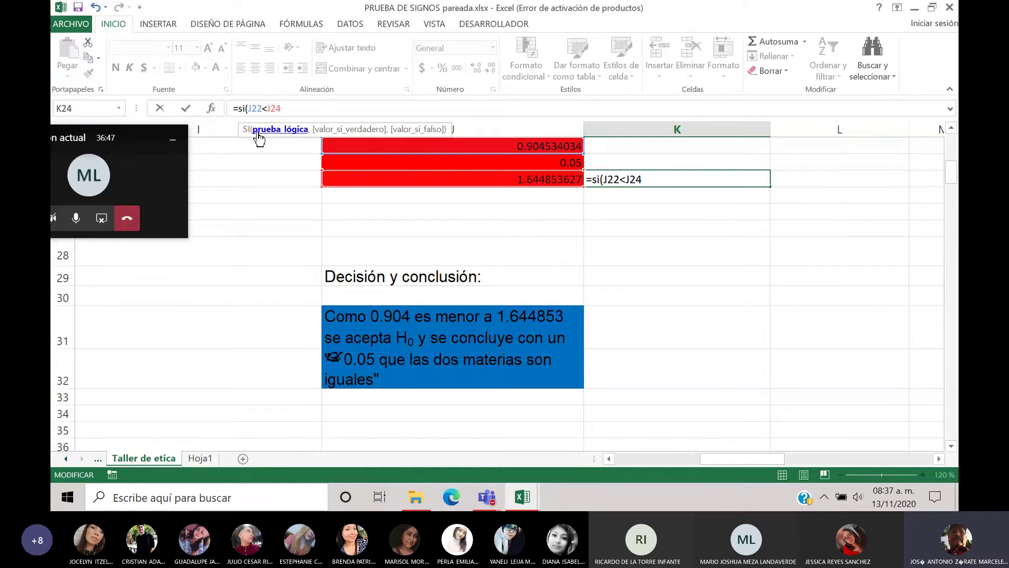
{"action": "type", "text": "abs("}
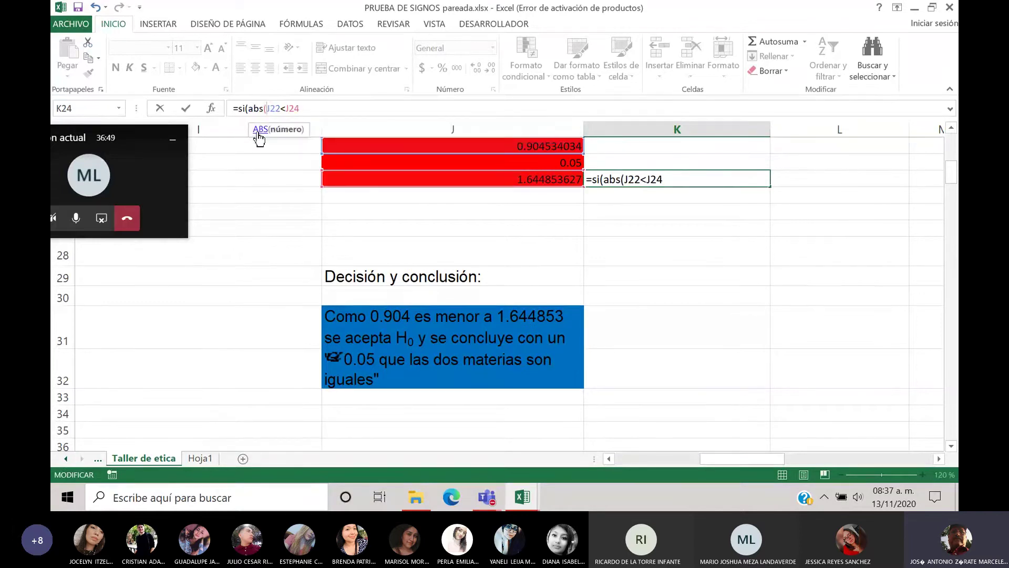
{"action": "key", "text": "Right"}
{"action": "key", "text": "Right"}
{"action": "key", "text": "Right"}
{"action": "type", "text": ")"}
Step: Add "las poblaciones son iguales" as the value-if-true text of the SI formula in K24
{"action": "left_click", "coordinate": [315, 107]}
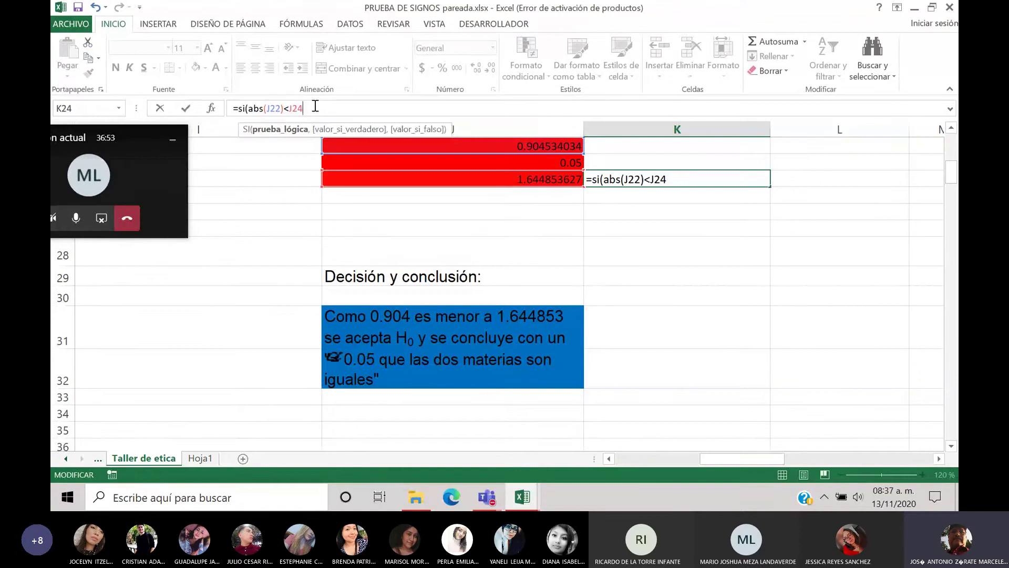
{"action": "type", "text": ", \""}
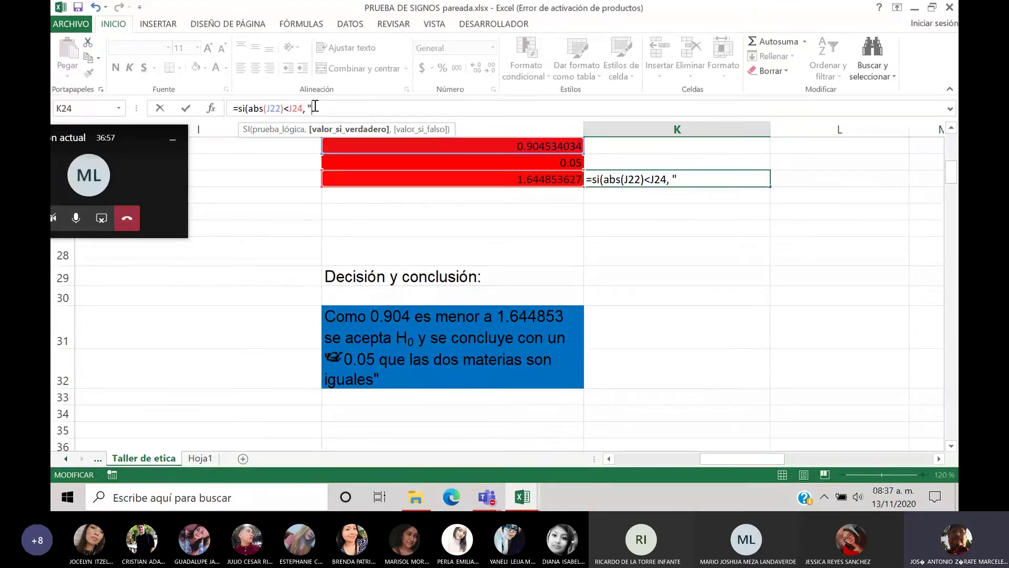
{"action": "type", "text": "las poblacio"}
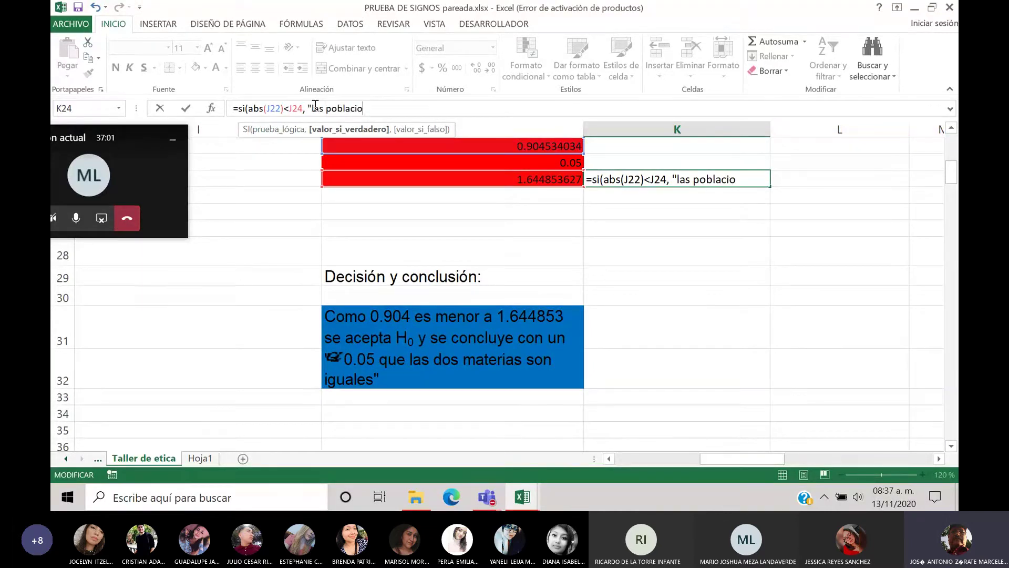
{"action": "type", "text": "nes son ig"}
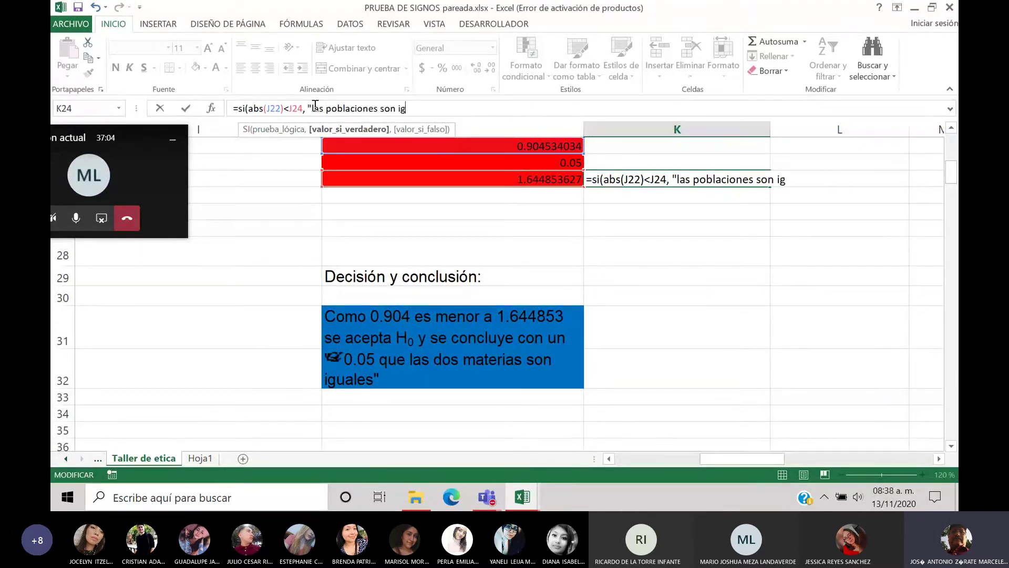
{"action": "type", "text": "ualew"}
{"action": "key", "text": "BackSpace"}
{"action": "type", "text": "s"}
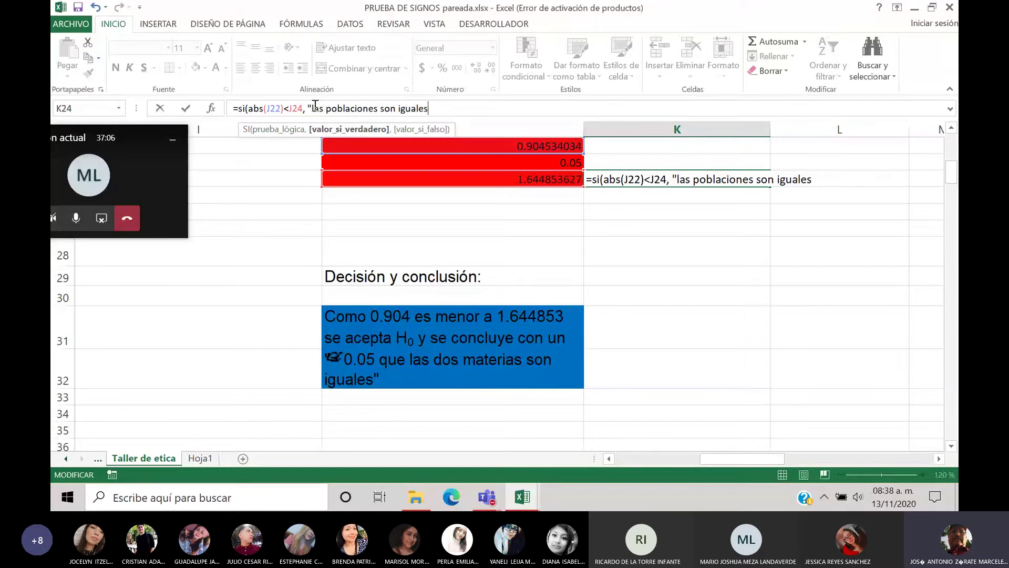
{"action": "type", "text": "\","}
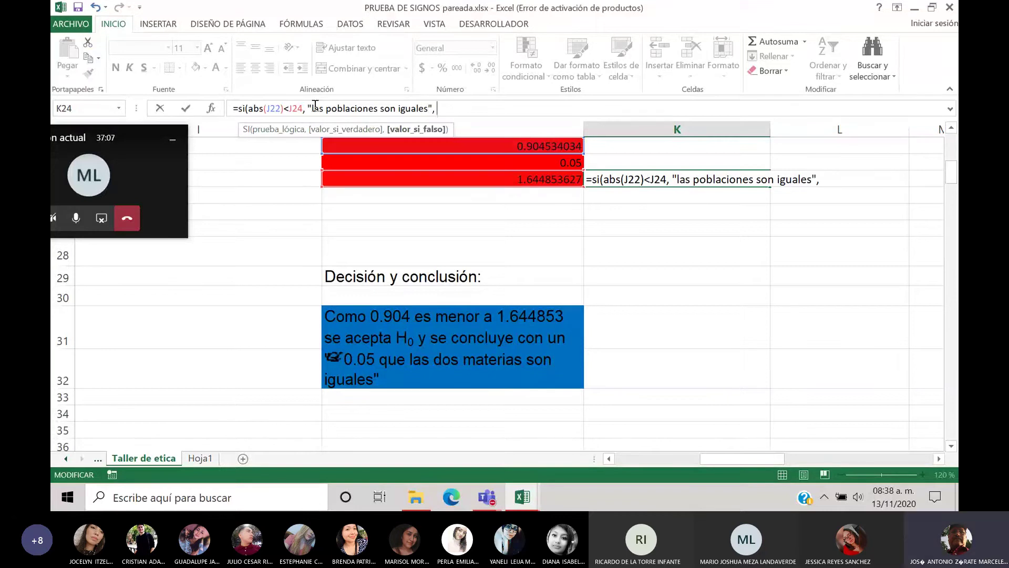
Step: Set the K24 formula's value-if-false text to "las poblaciones no son iguales" and enter the formula, accepting the proposed correction
{"action": "type", "text": " \"las poblaciones"}
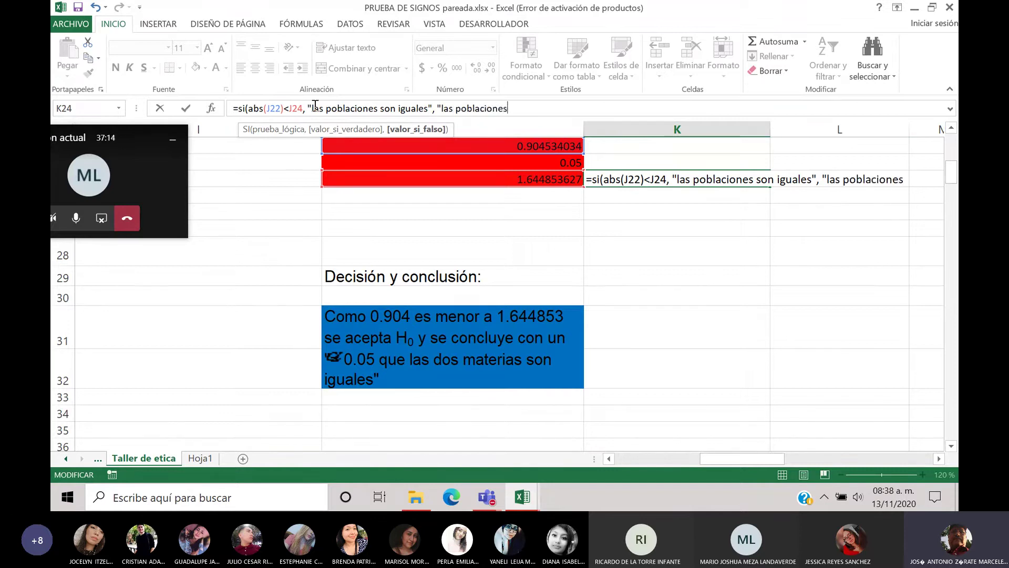
{"action": "type", "text": " no son"}
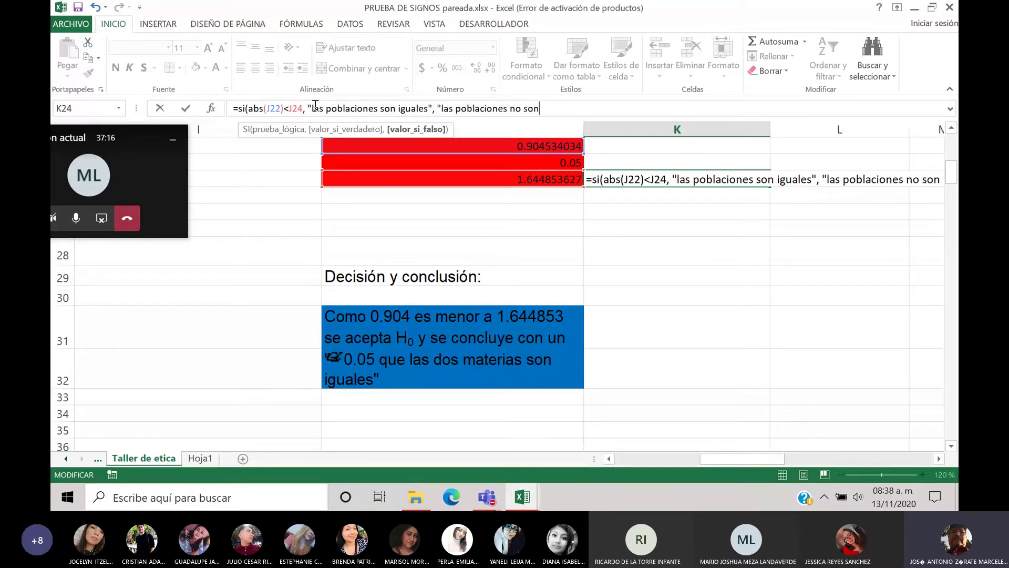
{"action": "type", "text": " ig"}
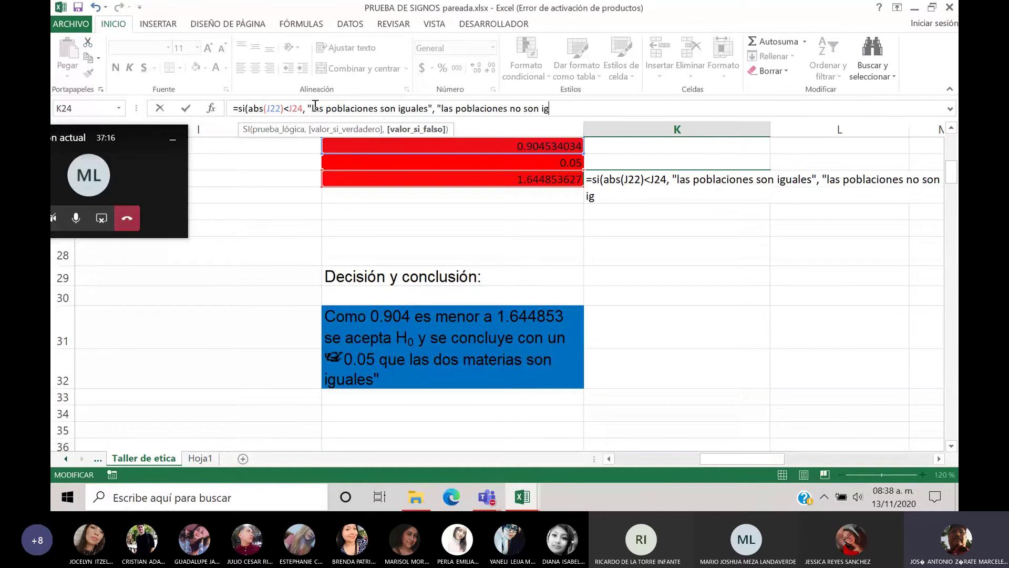
{"action": "type", "text": "uales\""}
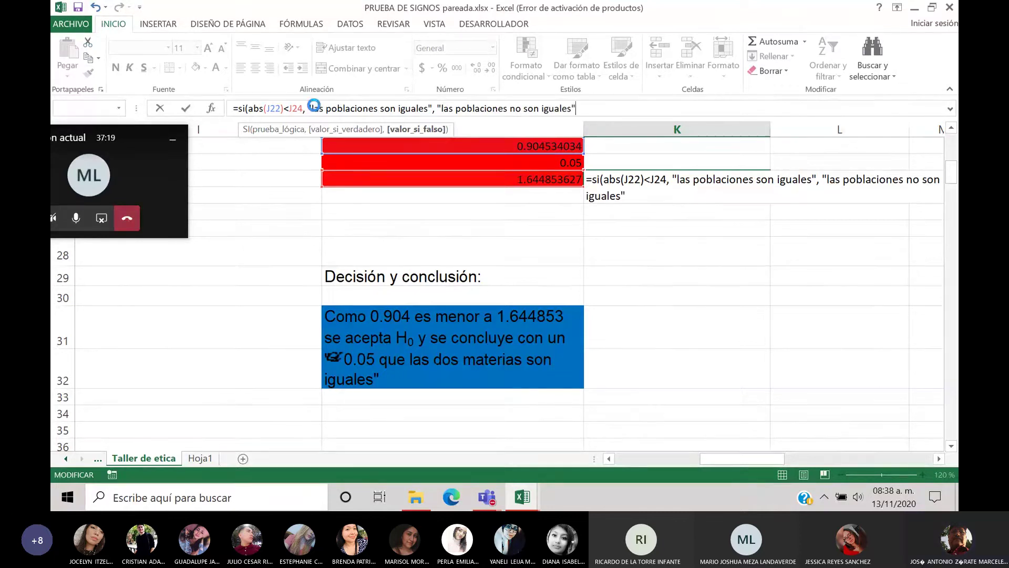
{"action": "key", "text": "Return"}
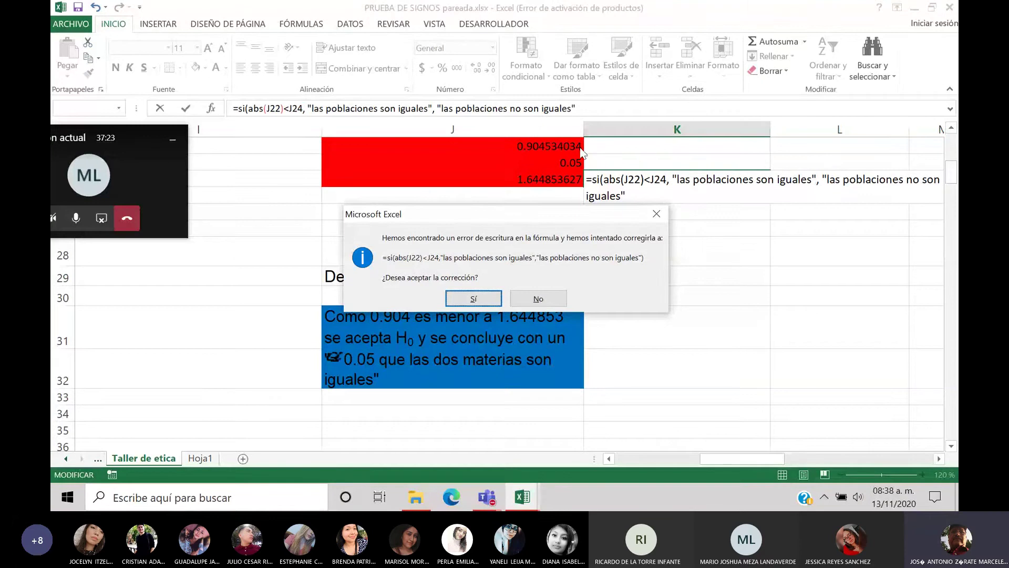
{"action": "left_click", "coordinate": [475, 299]}
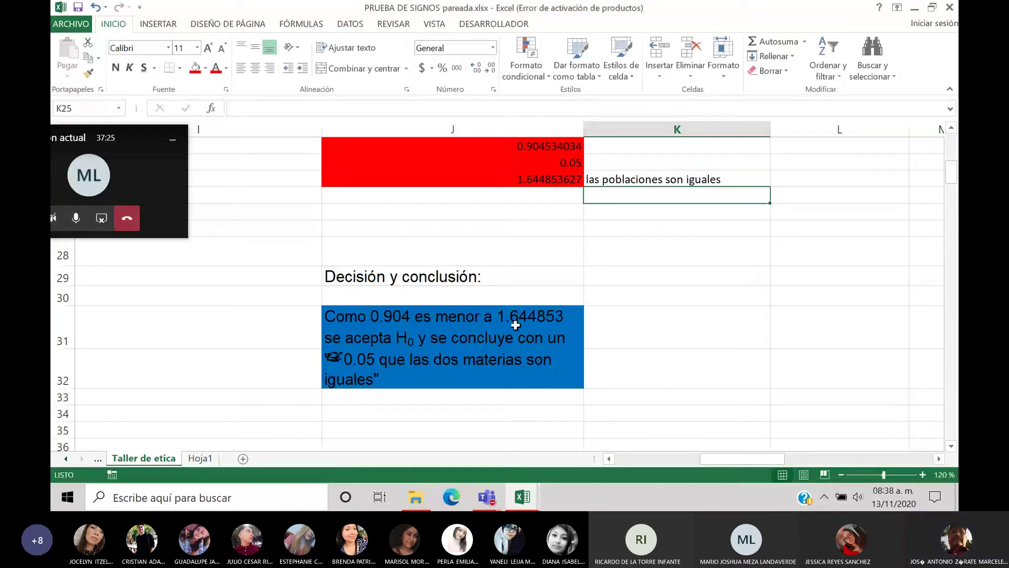
Step: Fill the formula result cell K24 with the standard light blue colour
{"action": "left_click", "coordinate": [666, 181]}
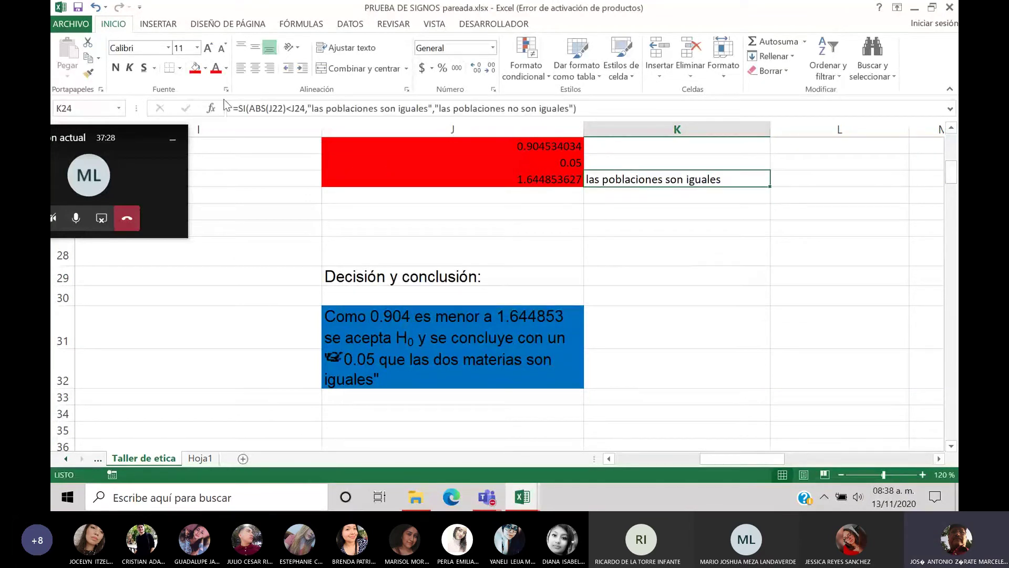
{"action": "left_click", "coordinate": [205, 69]}
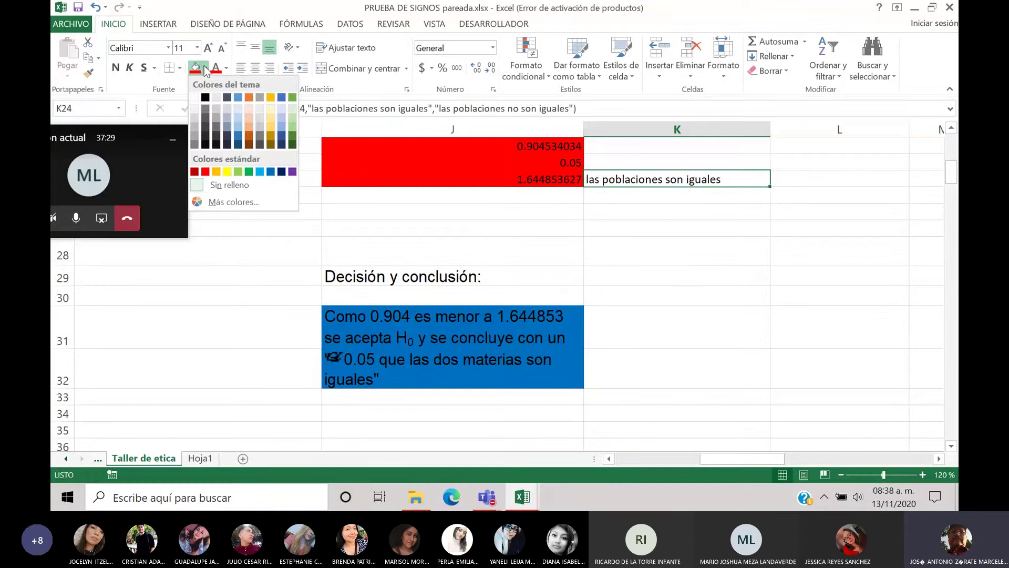
{"action": "left_click", "coordinate": [261, 173]}
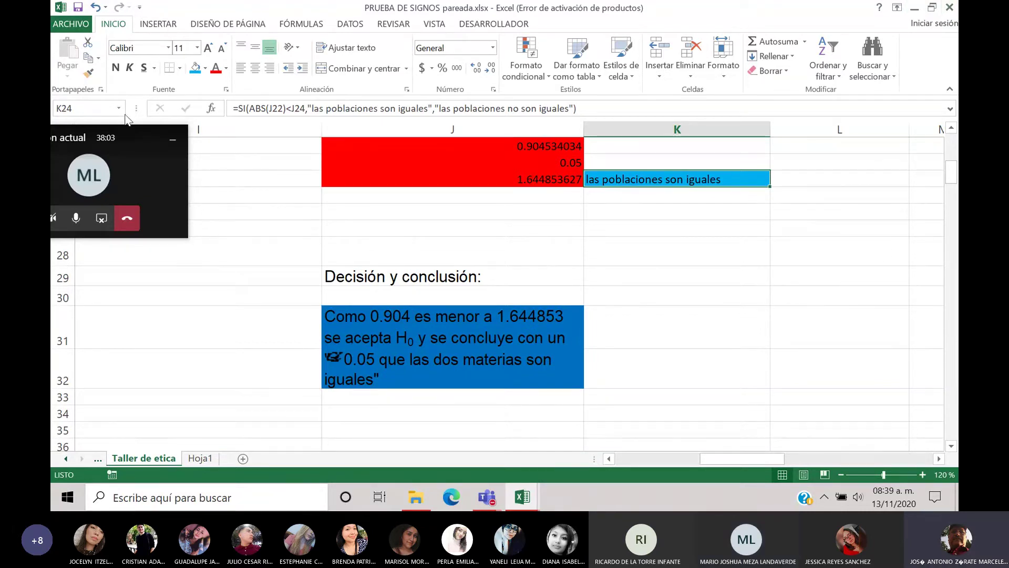
Step: Save a copy of the workbook as PRUEBA DE SIGNOS pareada1.xlsx in the pruebas no parametricas folder
{"action": "left_click", "coordinate": [65, 29]}
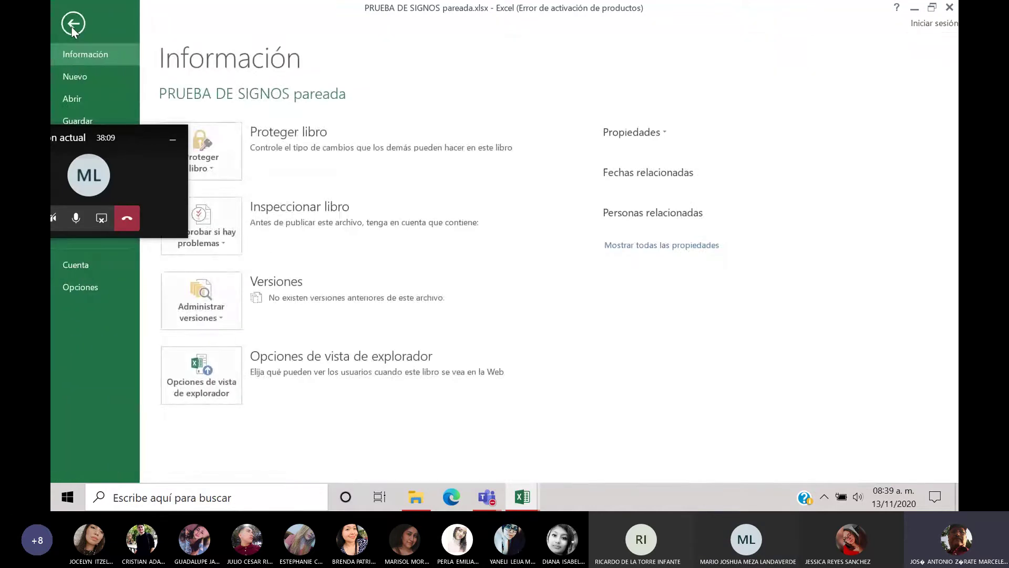
{"action": "left_click", "coordinate": [73, 29]}
{"action": "left_click", "coordinate": [75, 24]}
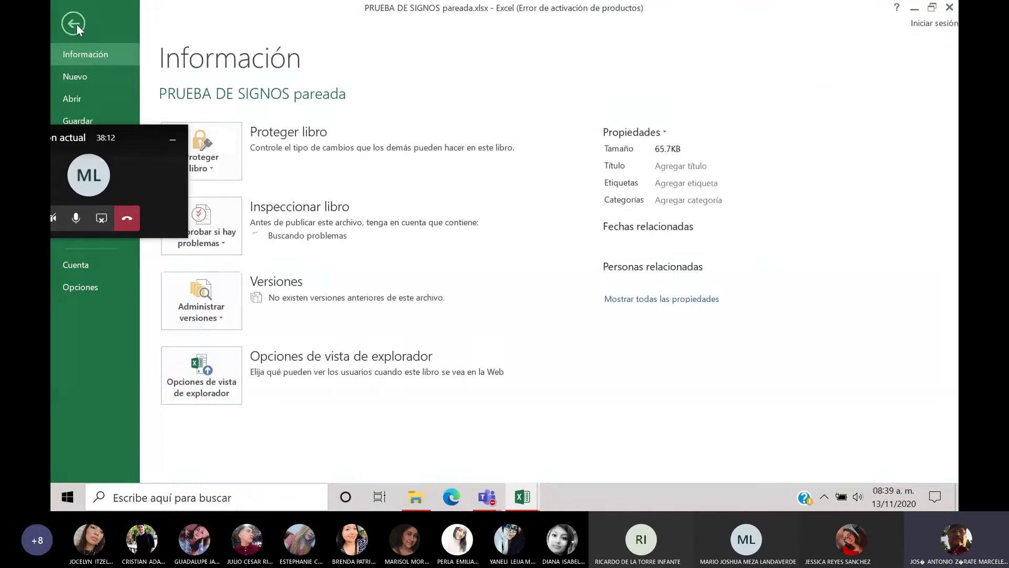
{"action": "left_click_drag", "start_coordinate": [105, 138], "coordinate": [900, 296]}
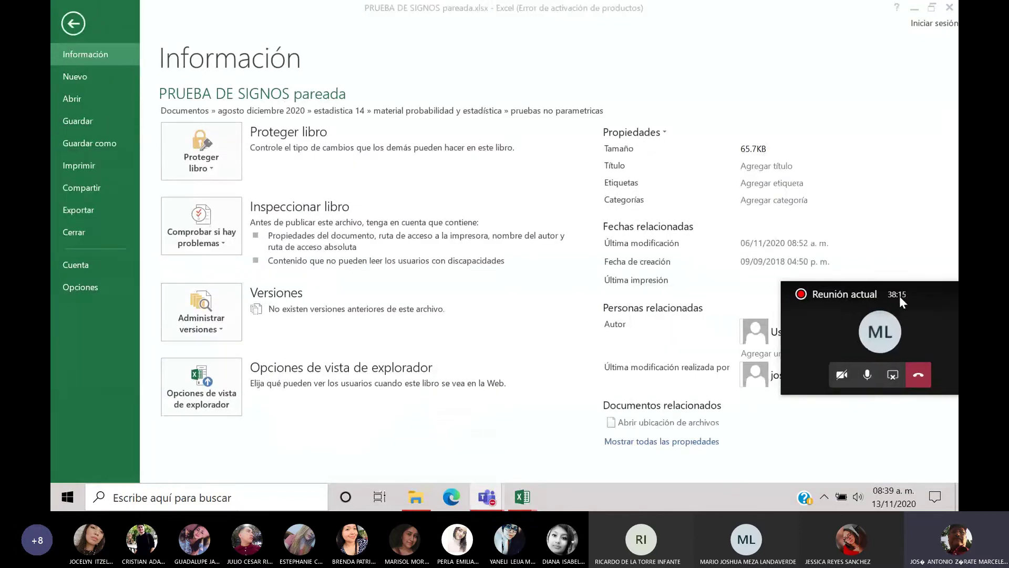
{"action": "left_click", "coordinate": [108, 146]}
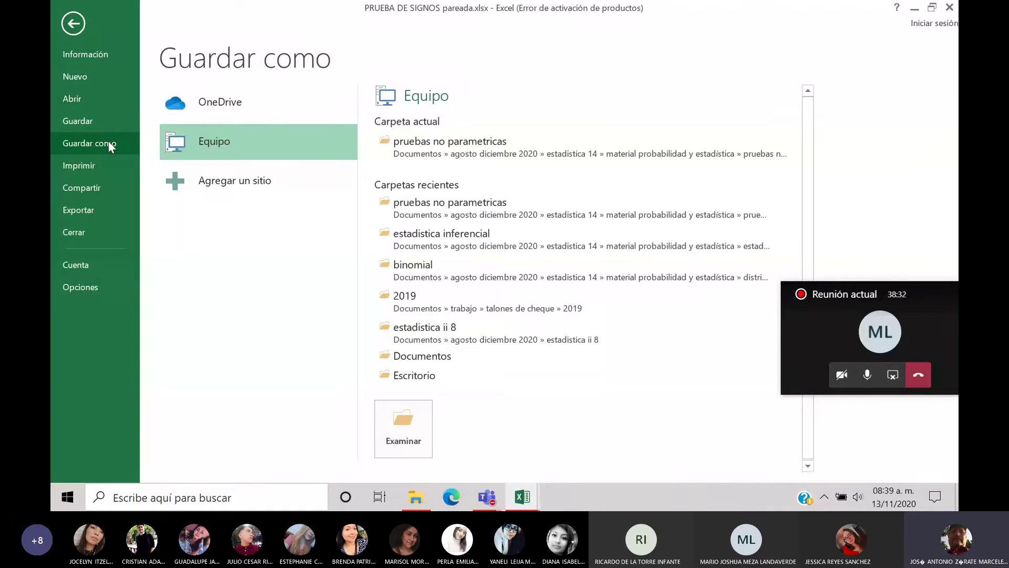
{"action": "left_click", "coordinate": [405, 150]}
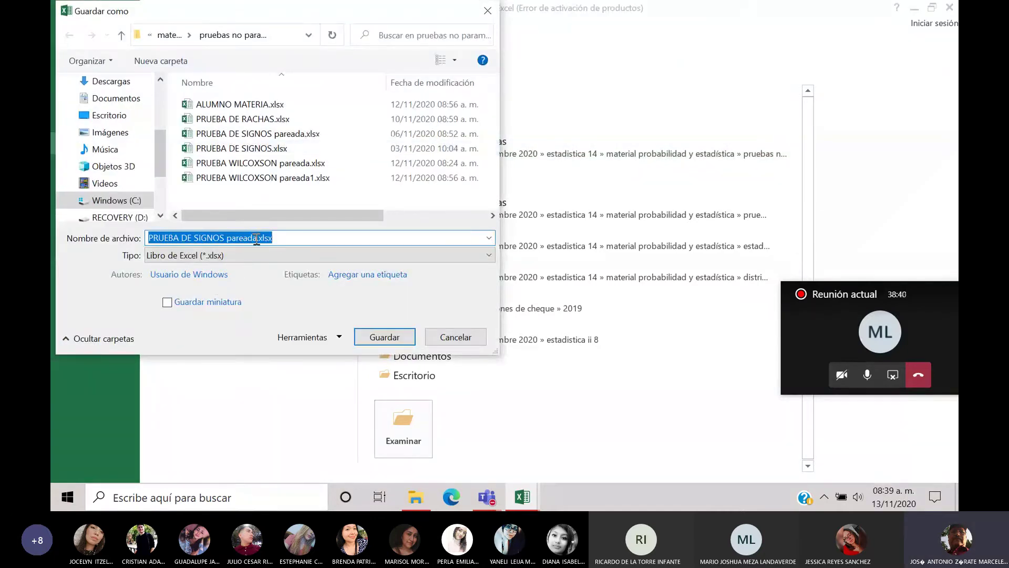
{"action": "left_click", "coordinate": [257, 238]}
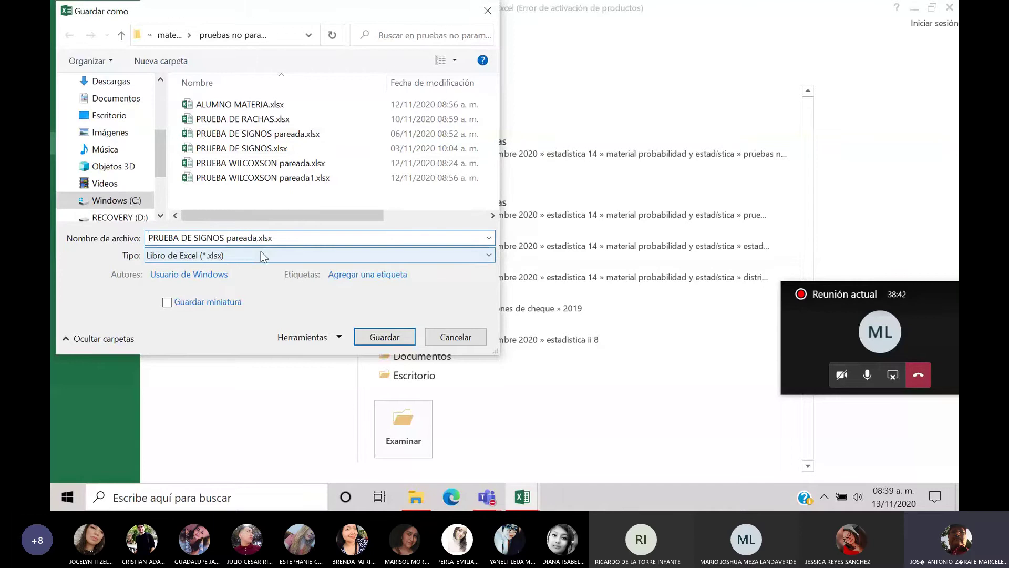
{"action": "left_click", "coordinate": [376, 339]}
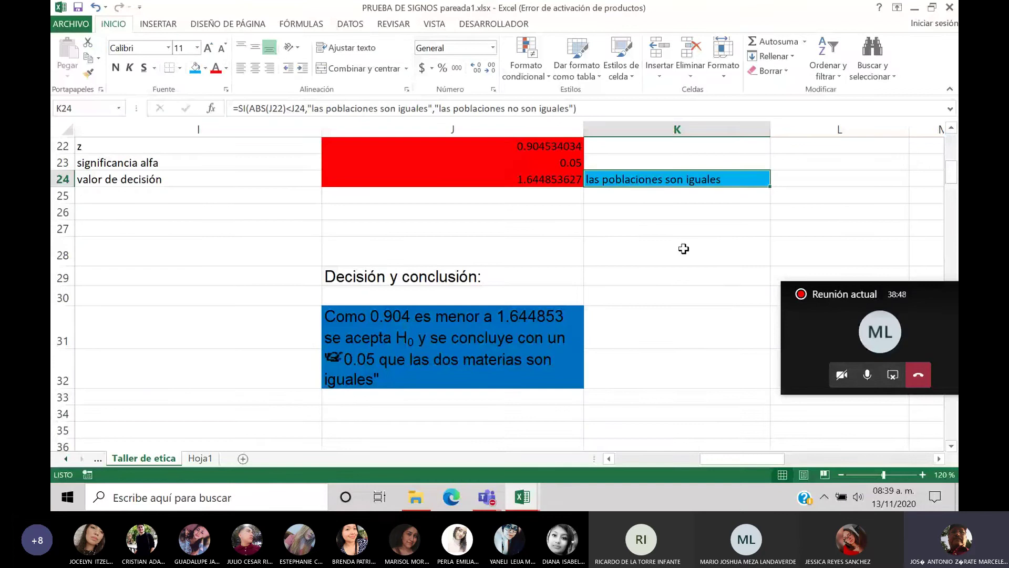
Step: Close the sign test, Wilcoxon and ALUMNO MATERIA workbooks, saving the changes to ALUMNO MATERIA.xlsx
{"action": "left_click", "coordinate": [950, 8]}
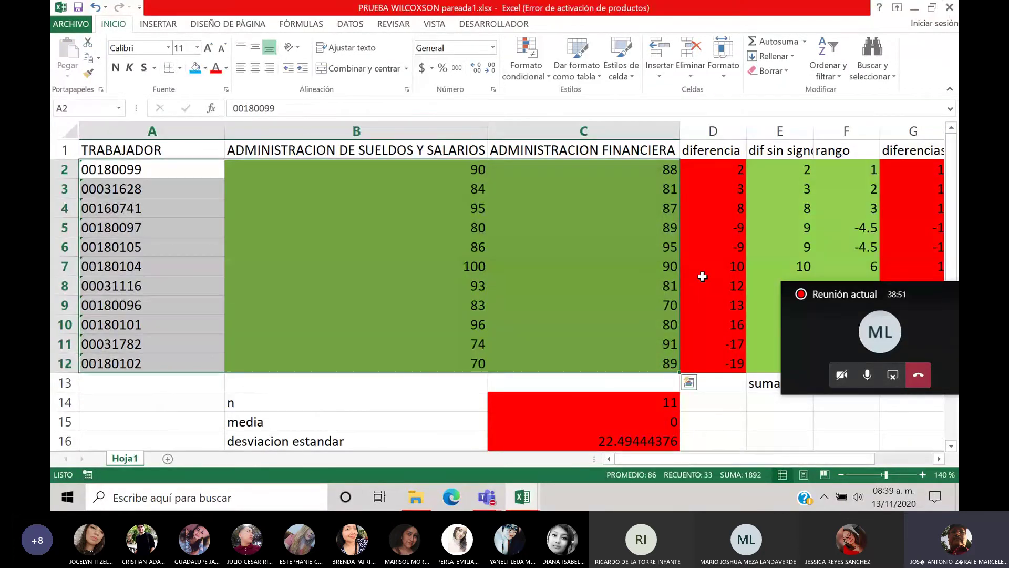
{"action": "left_click_drag", "start_coordinate": [867, 293], "coordinate": [842, 18]}
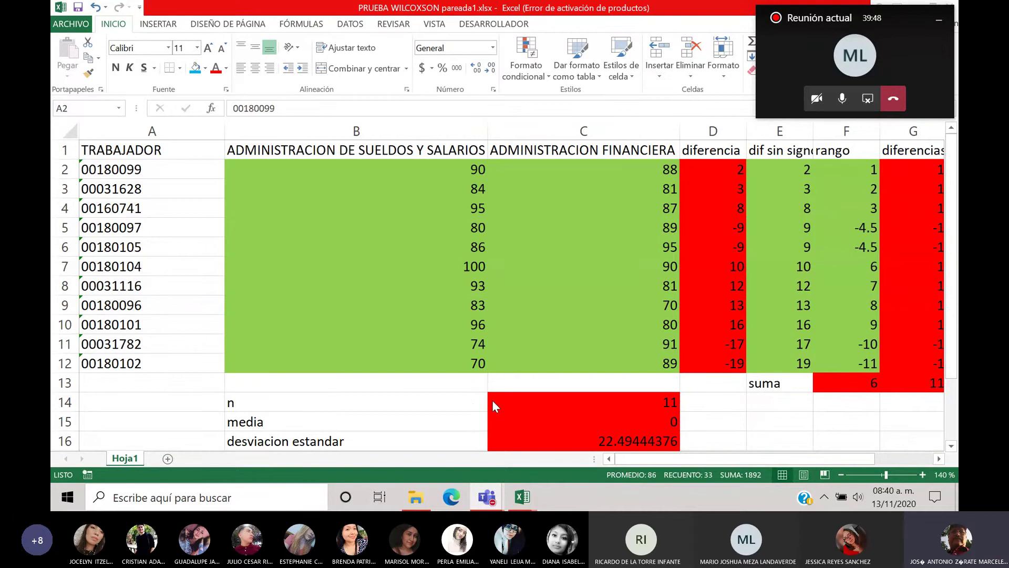
{"action": "left_click", "coordinate": [778, 401]}
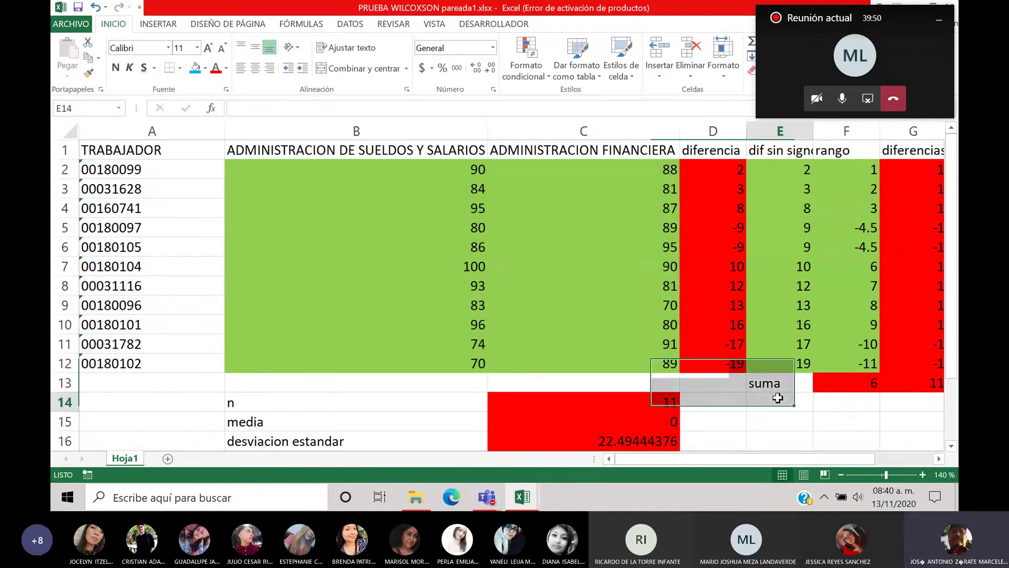
{"action": "left_click_drag", "start_coordinate": [870, 20], "coordinate": [664, 87]}
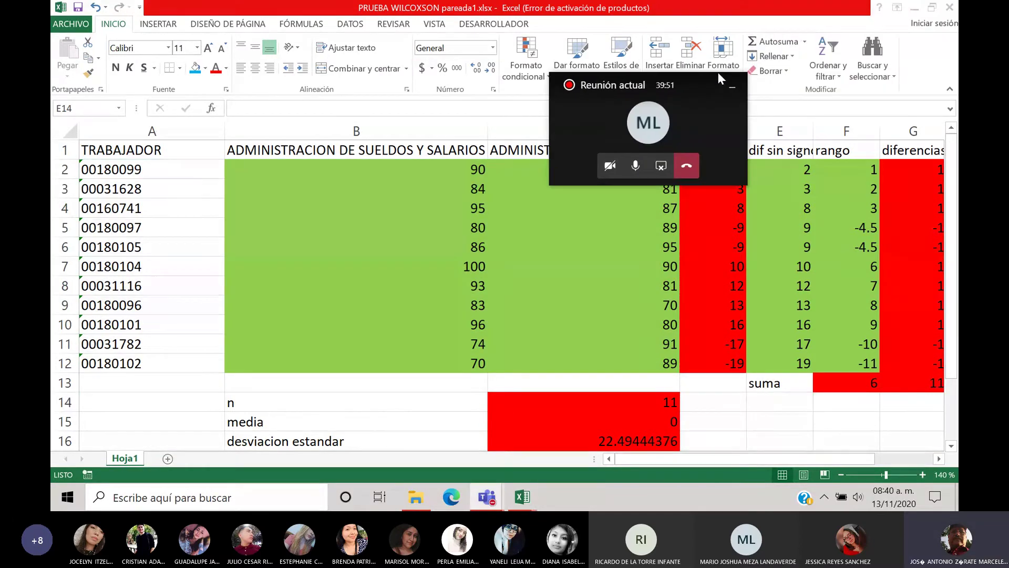
{"action": "left_click", "coordinate": [949, 9]}
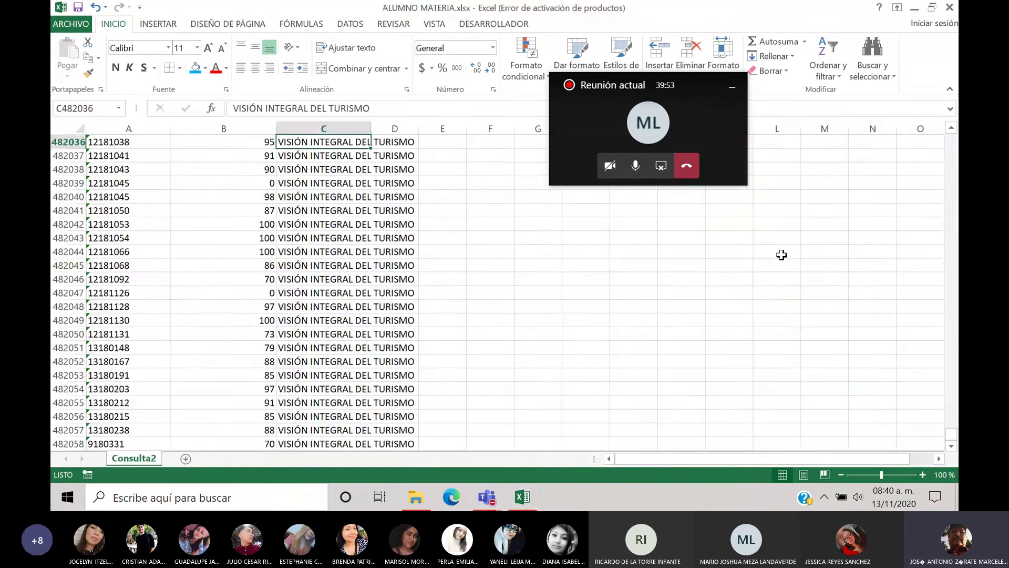
{"action": "left_click", "coordinate": [949, 7]}
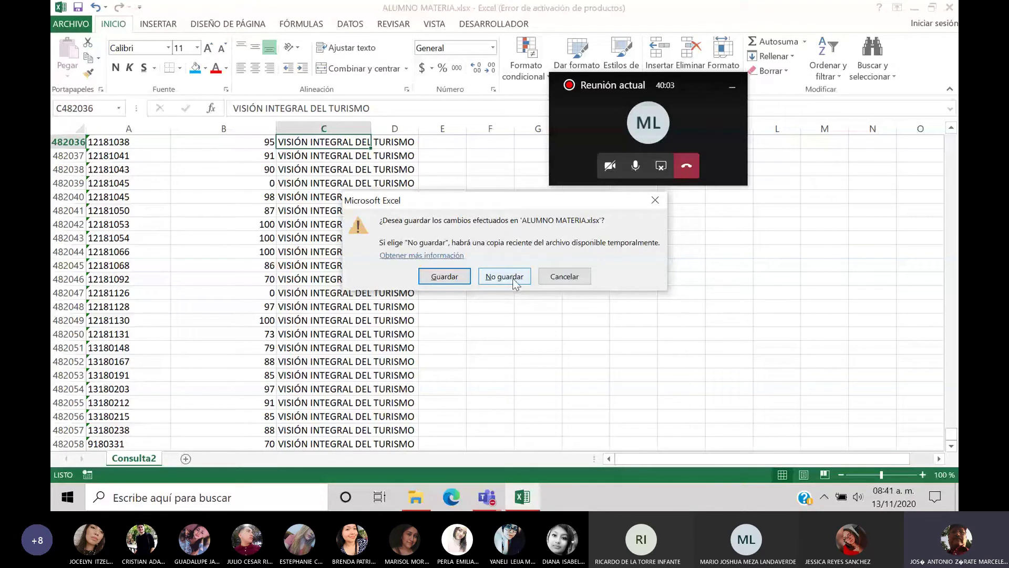
{"action": "left_click", "coordinate": [467, 275]}
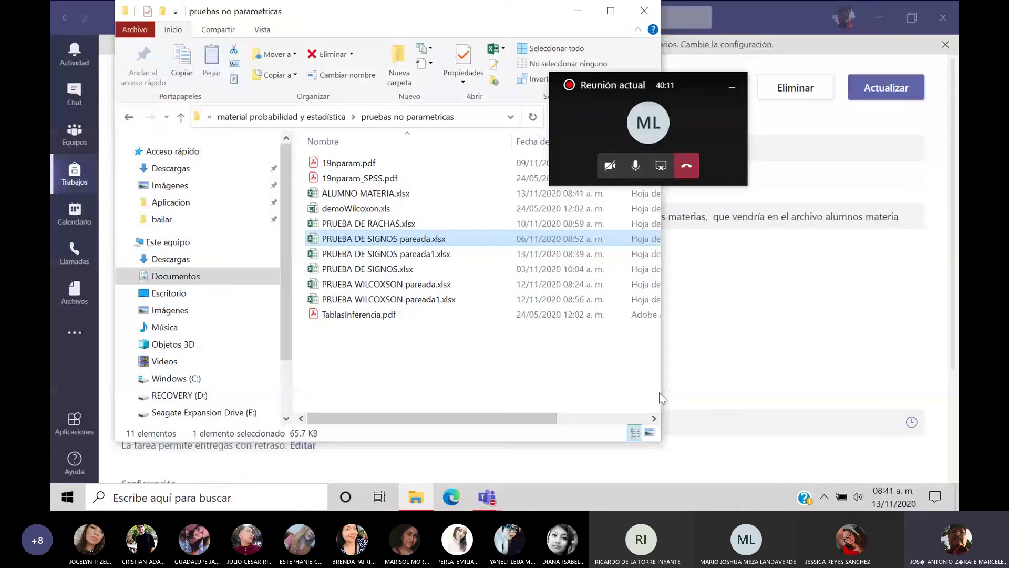
Step: Switch to Teams and cancel editing the "pruebas pareadas" assignment
{"action": "left_click", "coordinate": [796, 18]}
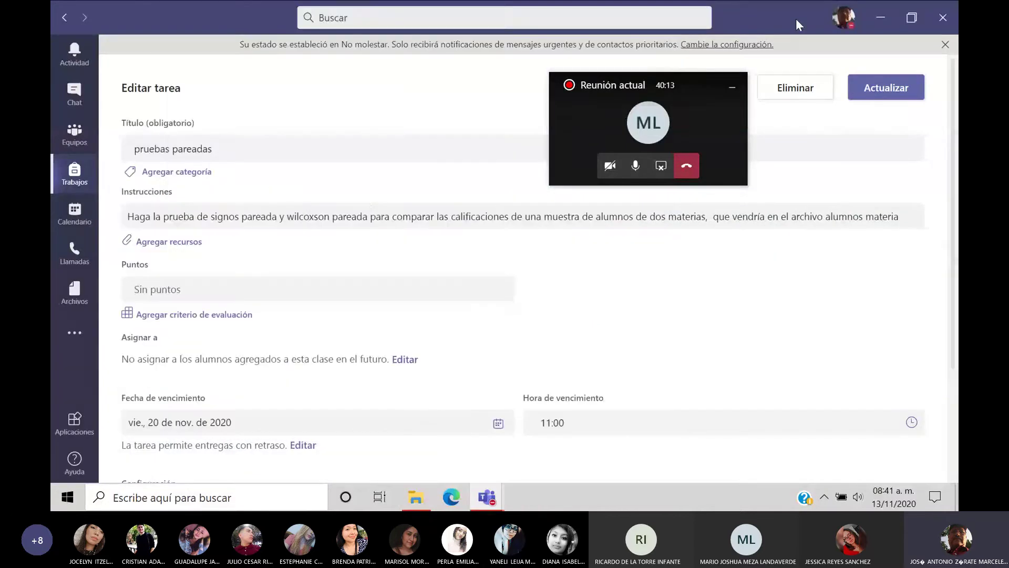
{"action": "left_click_drag", "start_coordinate": [665, 84], "coordinate": [220, 78]}
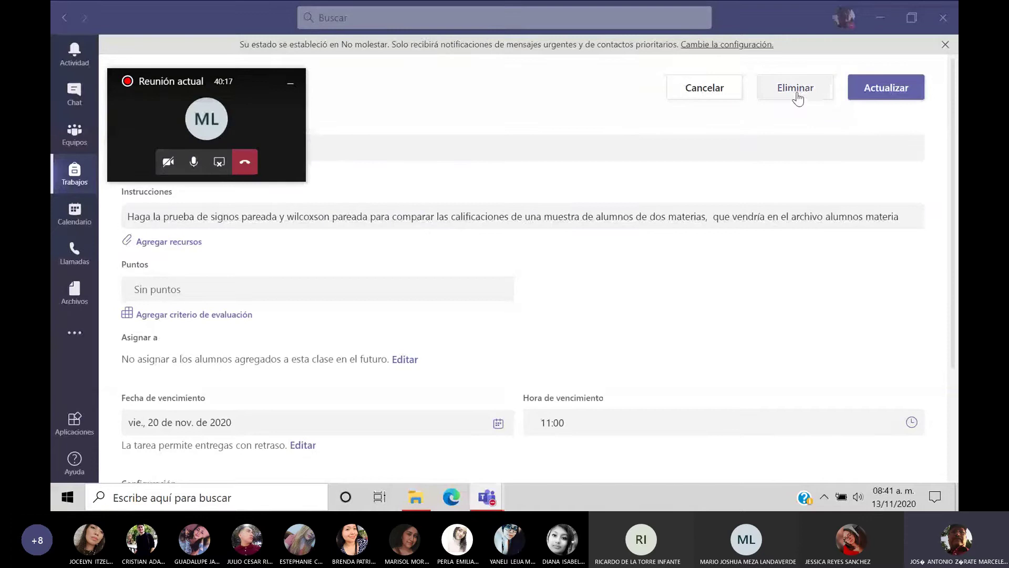
{"action": "left_click", "coordinate": [729, 101]}
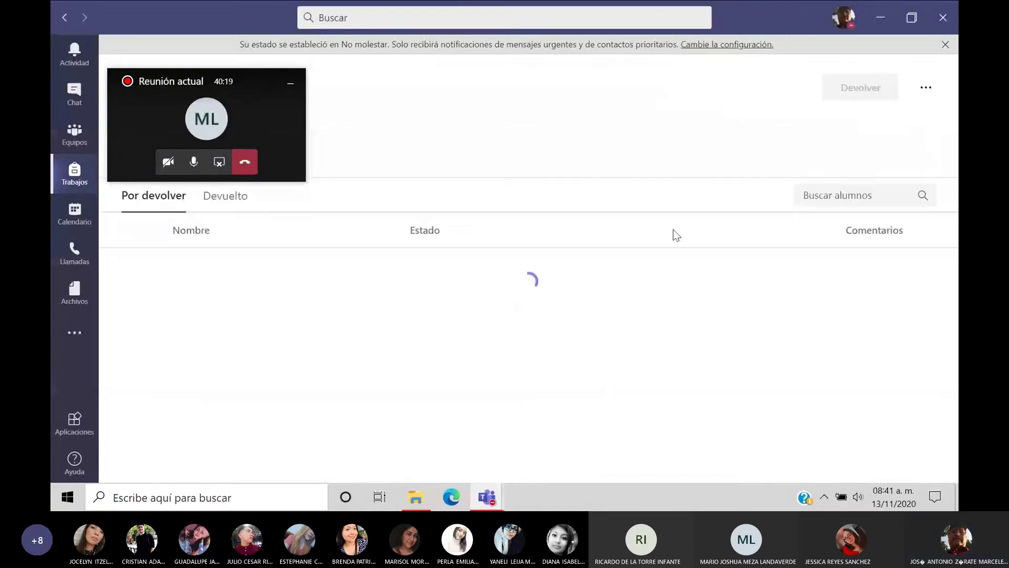
Step: Leave the assignment's submissions page, show the list of all assignments and move the meeting window off its first entry
{"action": "left_click", "coordinate": [64, 17]}
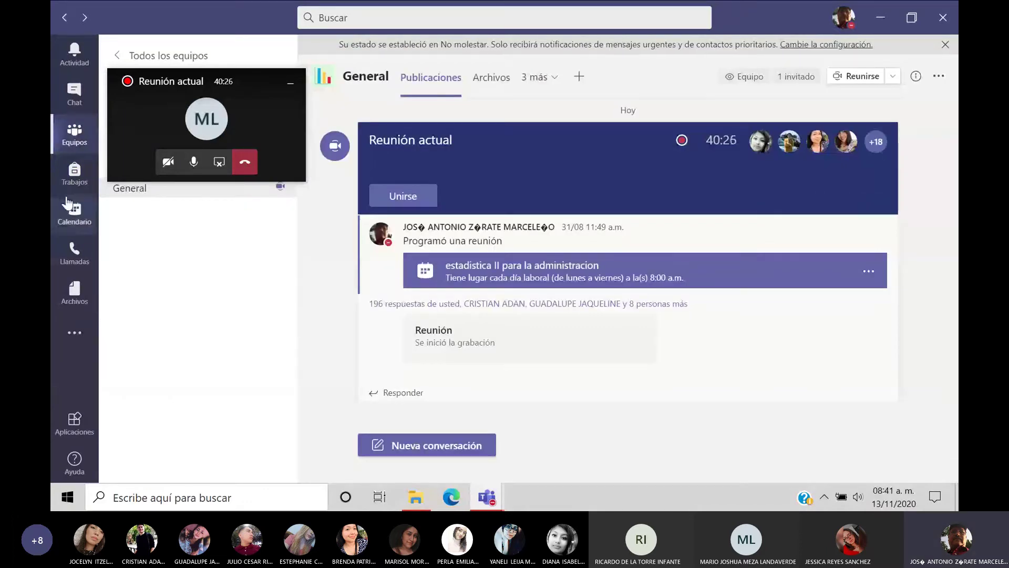
{"action": "left_click", "coordinate": [75, 178]}
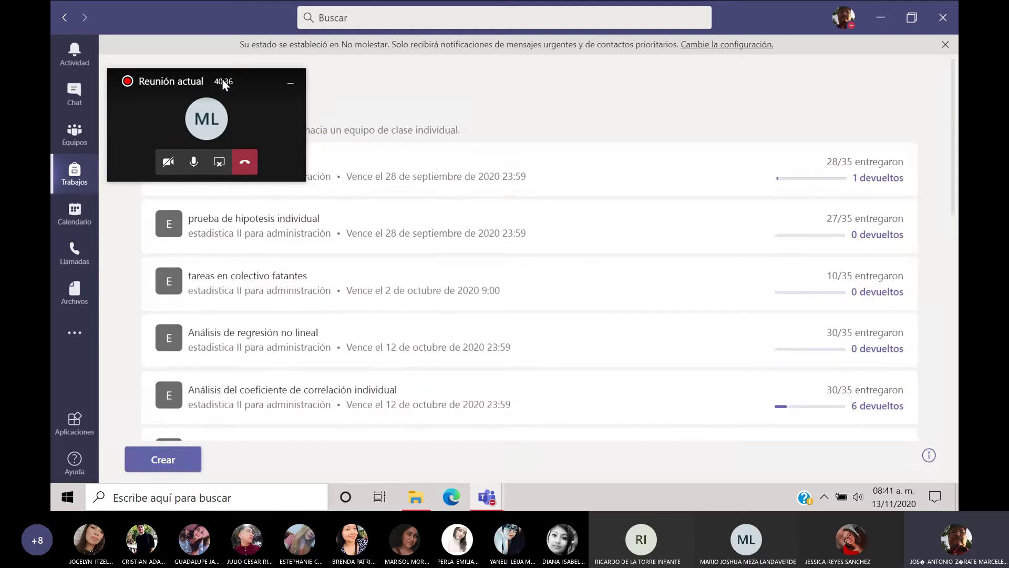
{"action": "left_click_drag", "start_coordinate": [223, 84], "coordinate": [194, 45]}
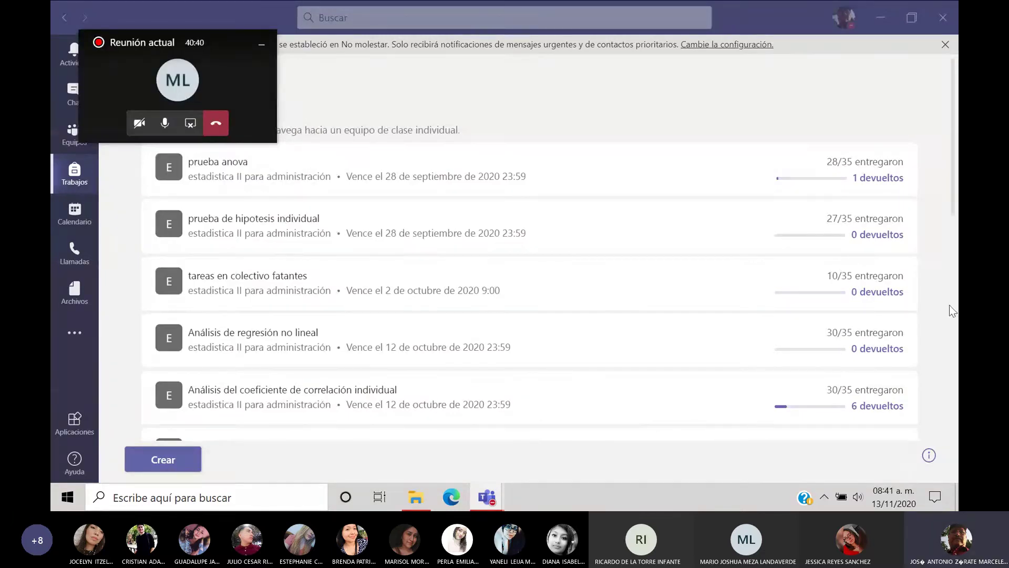
Step: Open the "resumen 3" assignment for editing and move the floating meeting window away from the page heading
{"action": "left_click_drag", "start_coordinate": [950, 205], "coordinate": [953, 455]}
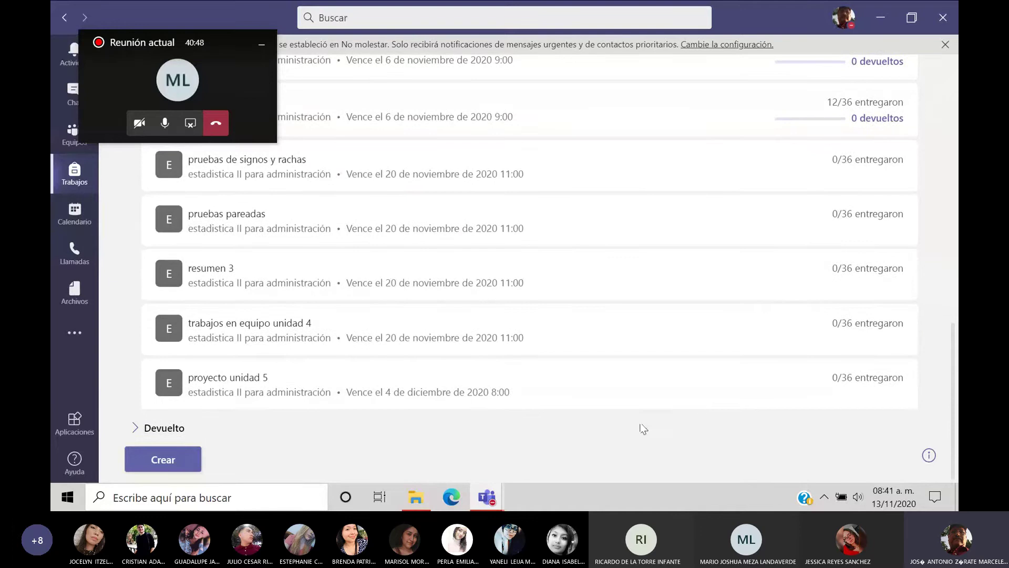
{"action": "left_click", "coordinate": [353, 285]}
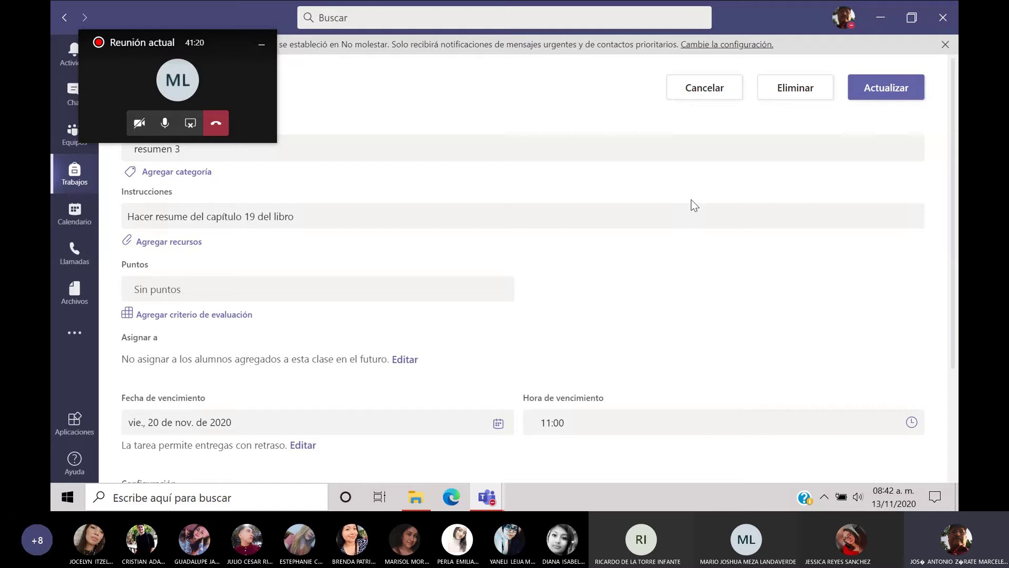
{"action": "left_click_drag", "start_coordinate": [220, 41], "coordinate": [284, 24]}
Step: Go back to the list of all assignments and reopen "resumen 3" in edit mode
{"action": "left_click", "coordinate": [63, 20]}
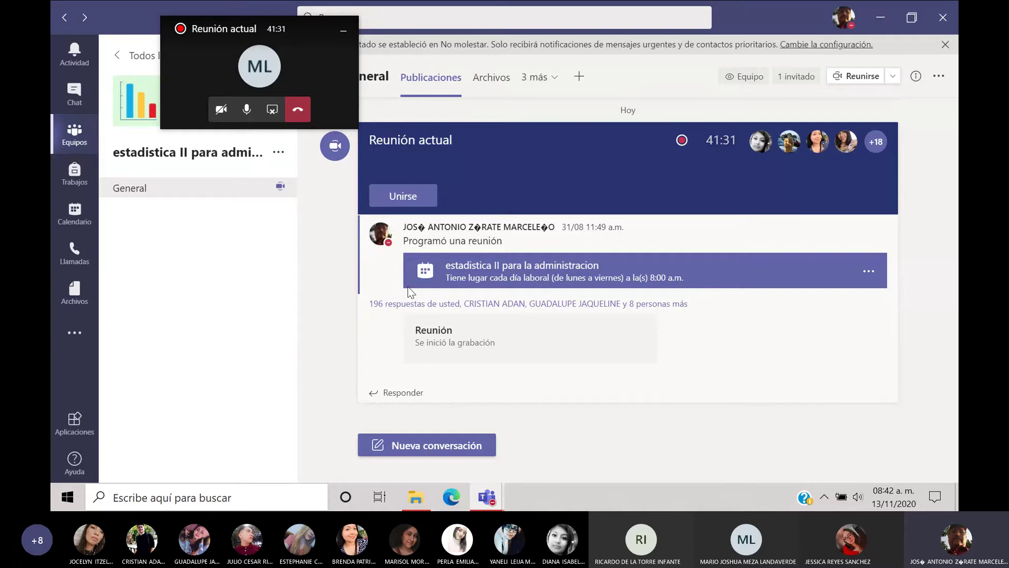
{"action": "key", "text": "ctrl+4"}
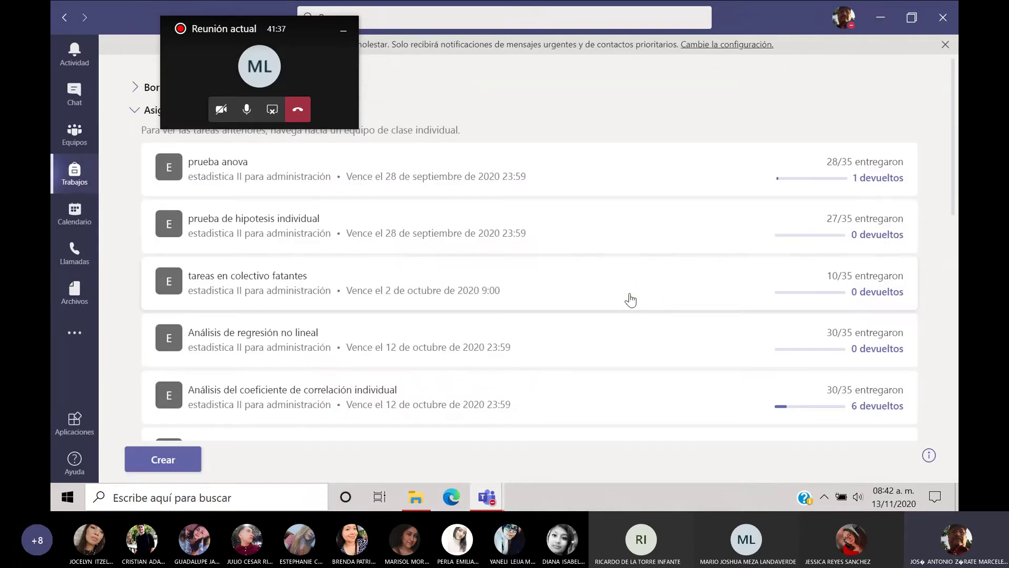
{"action": "left_click_drag", "start_coordinate": [954, 187], "coordinate": [957, 447]}
{"action": "left_click", "coordinate": [368, 284]}
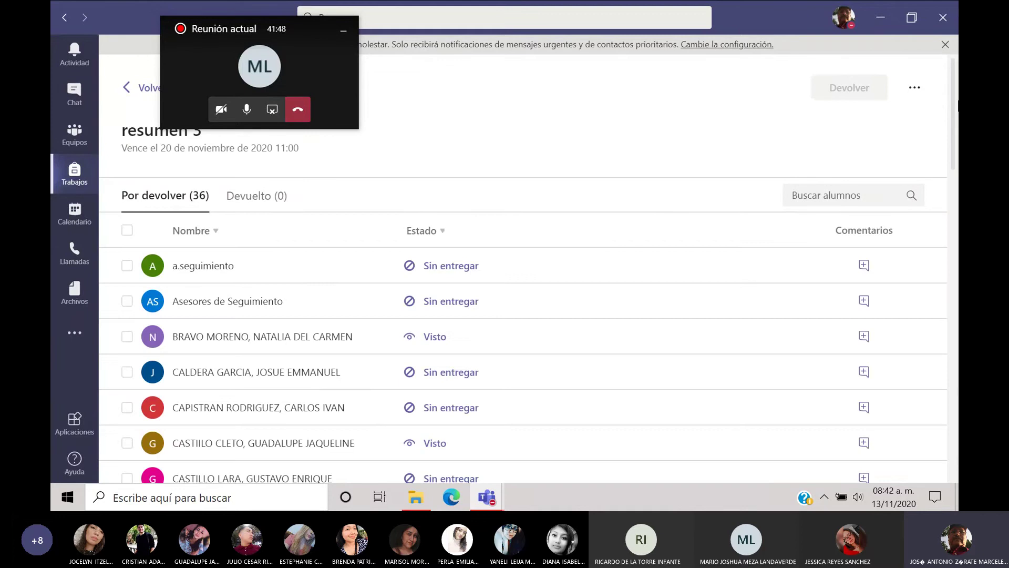
{"action": "left_click", "coordinate": [915, 88]}
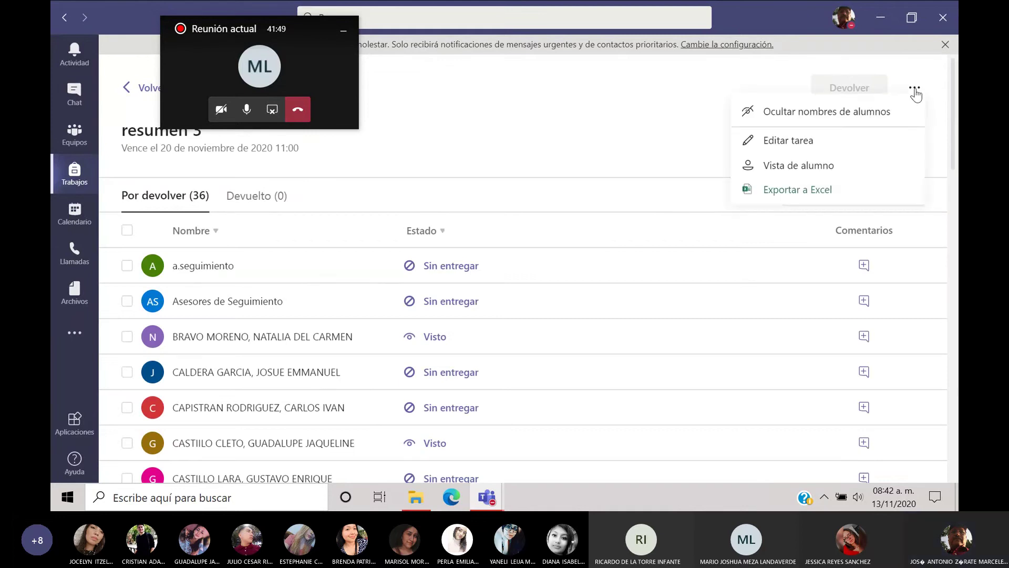
{"action": "left_click", "coordinate": [801, 147]}
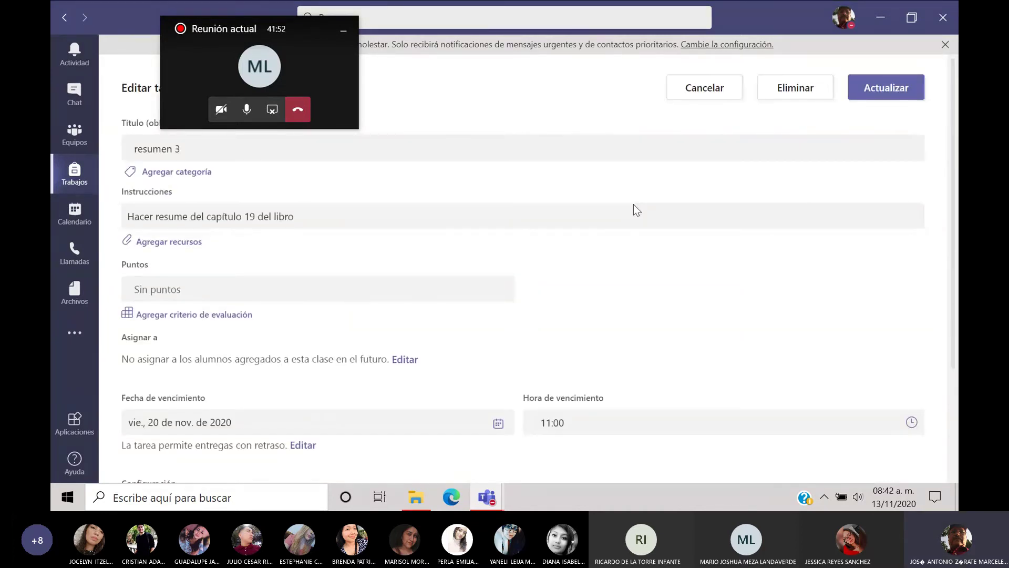
Step: Append ", minimo 2 hojas, maximo 5" to the "resumen 3" instructions and update the assignment
{"action": "left_click", "coordinate": [330, 217]}
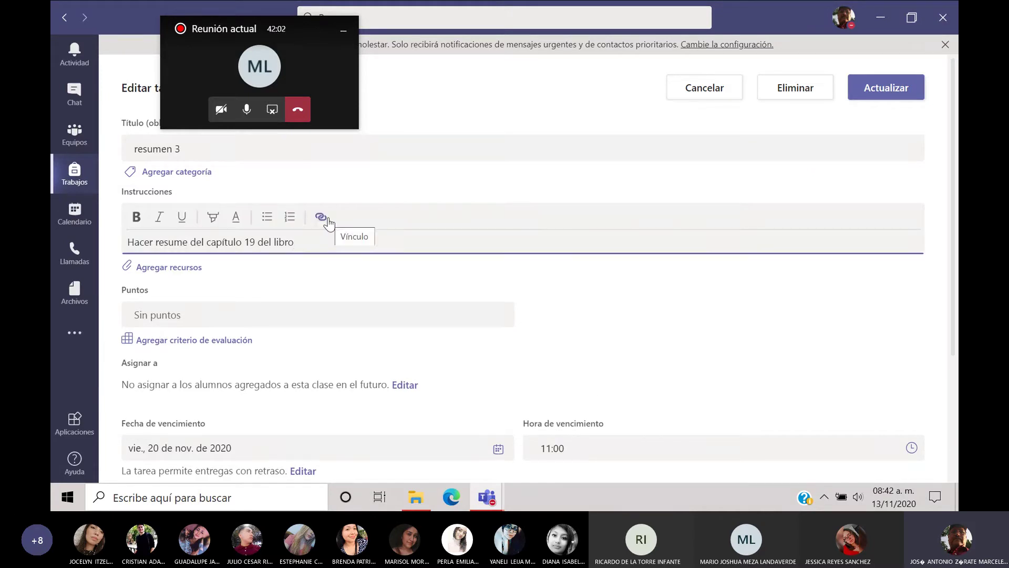
{"action": "type", "text": ", "}
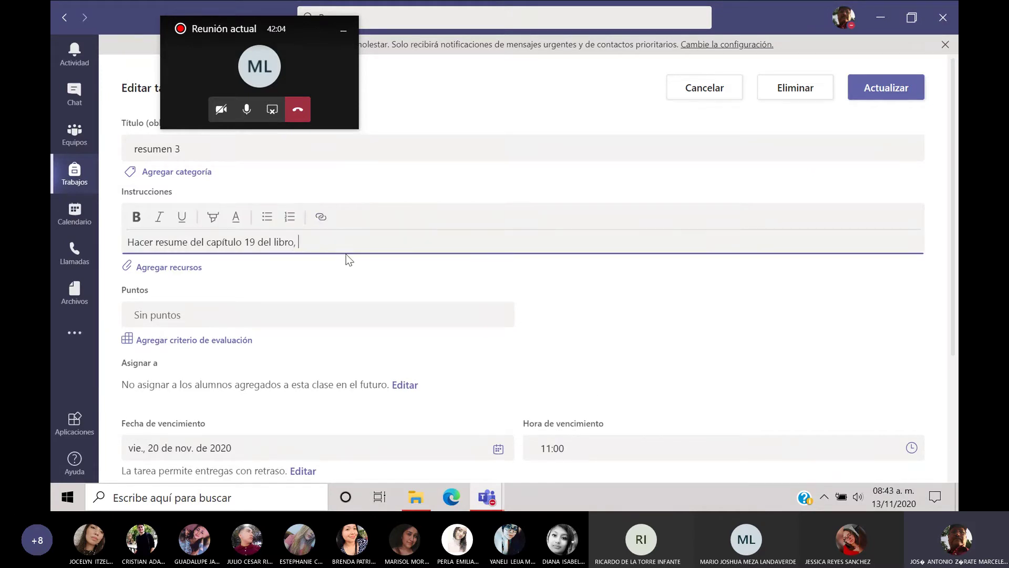
{"action": "type", "text": "minimo 2 hoj"}
{"action": "type", "text": "as"}
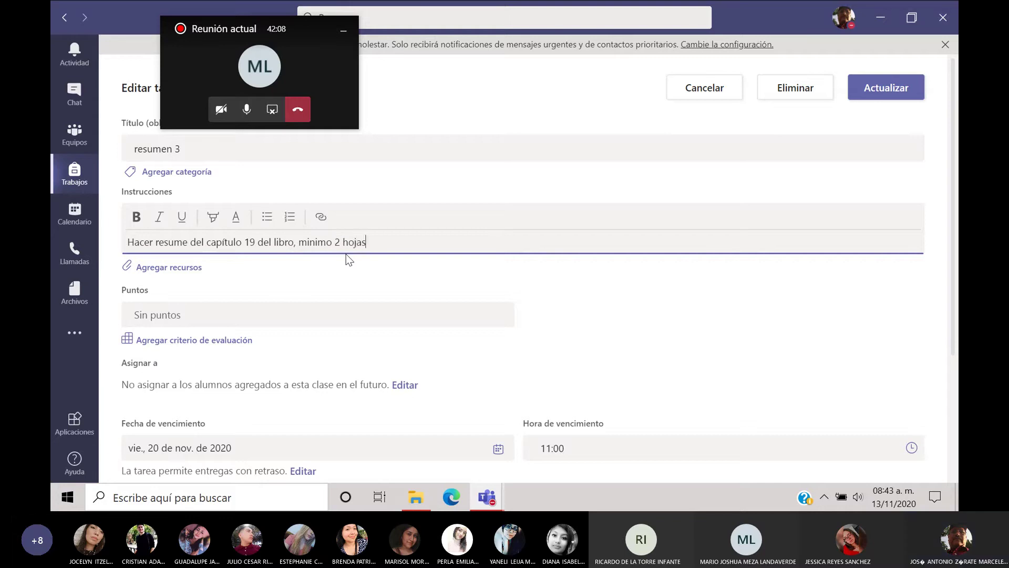
{"action": "type", "text": ", maximo 5"}
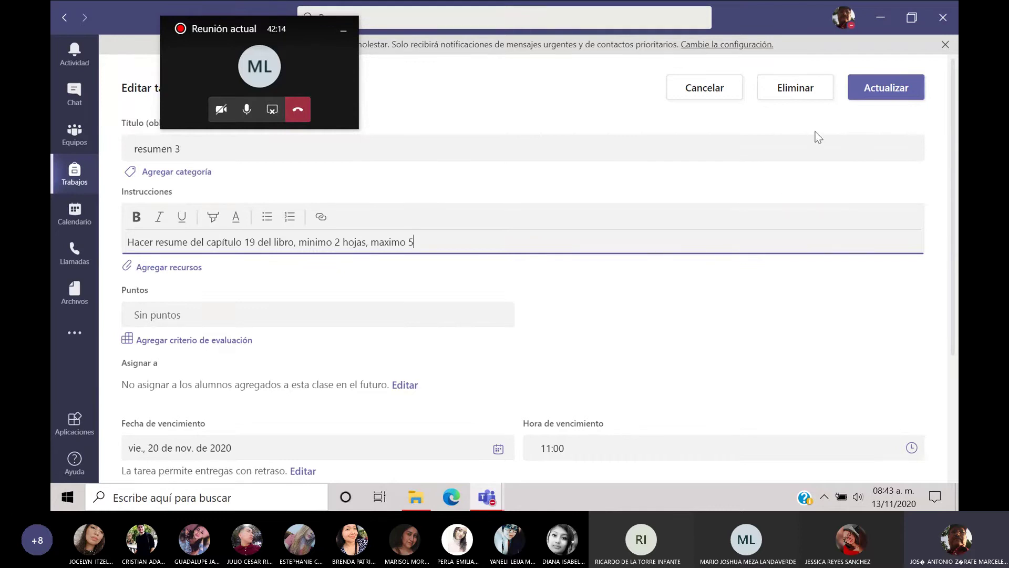
{"action": "left_click", "coordinate": [882, 90]}
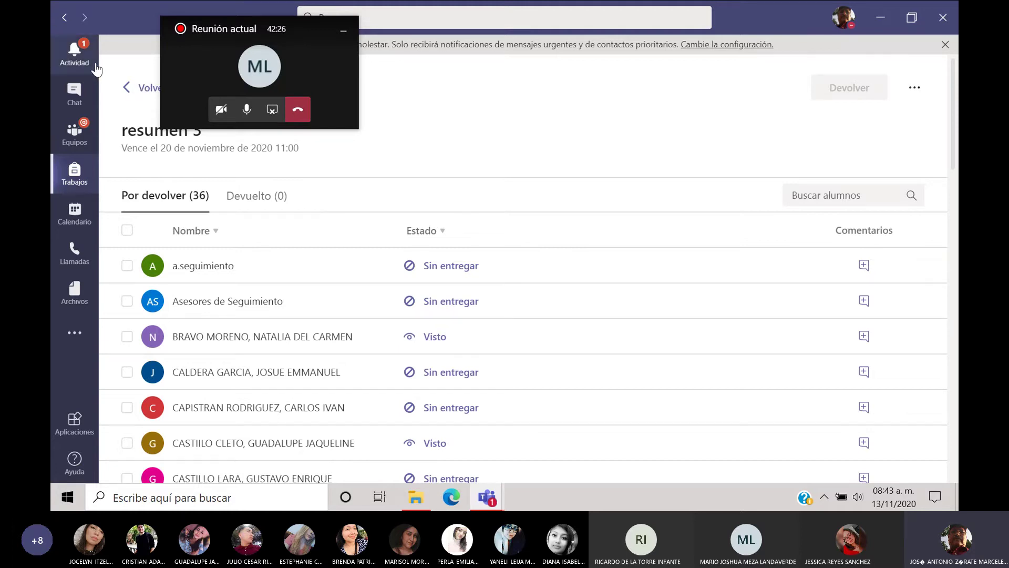
Step: Return to the assignments list and open "trabajos en equipo unidad 4" for editing
{"action": "left_click", "coordinate": [140, 91]}
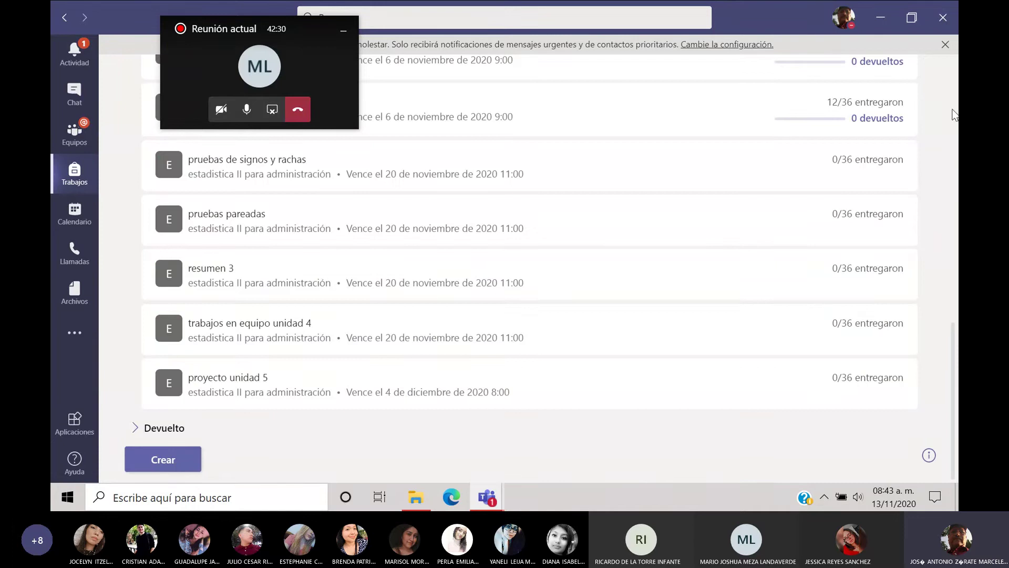
{"action": "scroll", "coordinate": [954, 114], "scroll_direction": "up", "scroll_amount": 15}
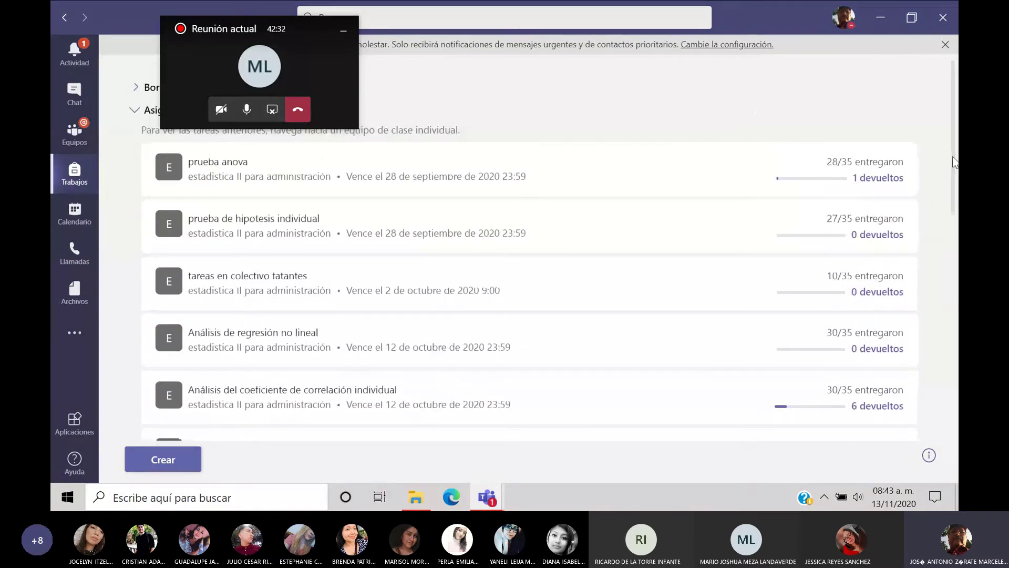
{"action": "left_click_drag", "start_coordinate": [955, 191], "coordinate": [957, 469]}
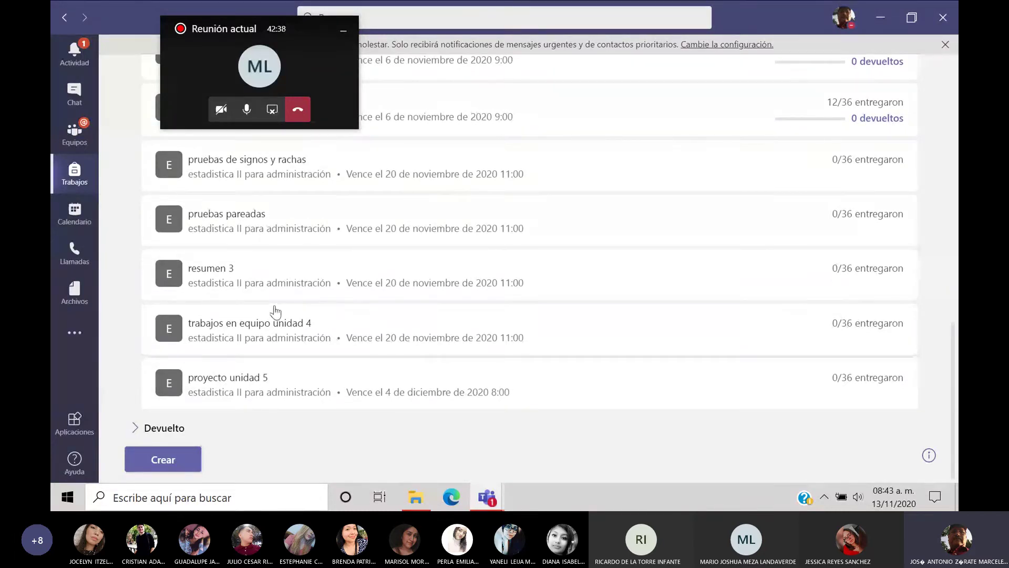
{"action": "left_click", "coordinate": [270, 336]}
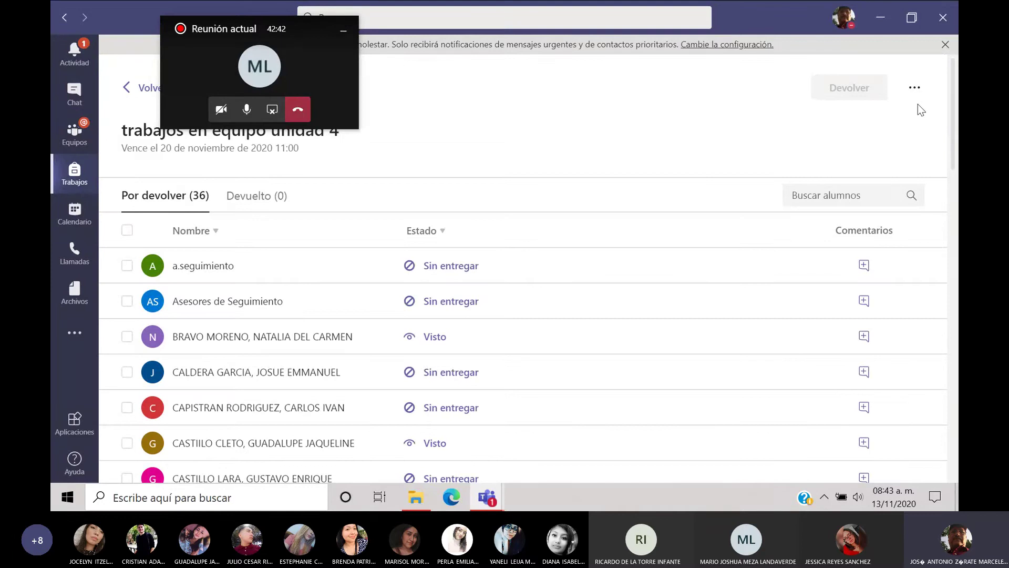
{"action": "left_click", "coordinate": [915, 88]}
{"action": "left_click", "coordinate": [803, 143]}
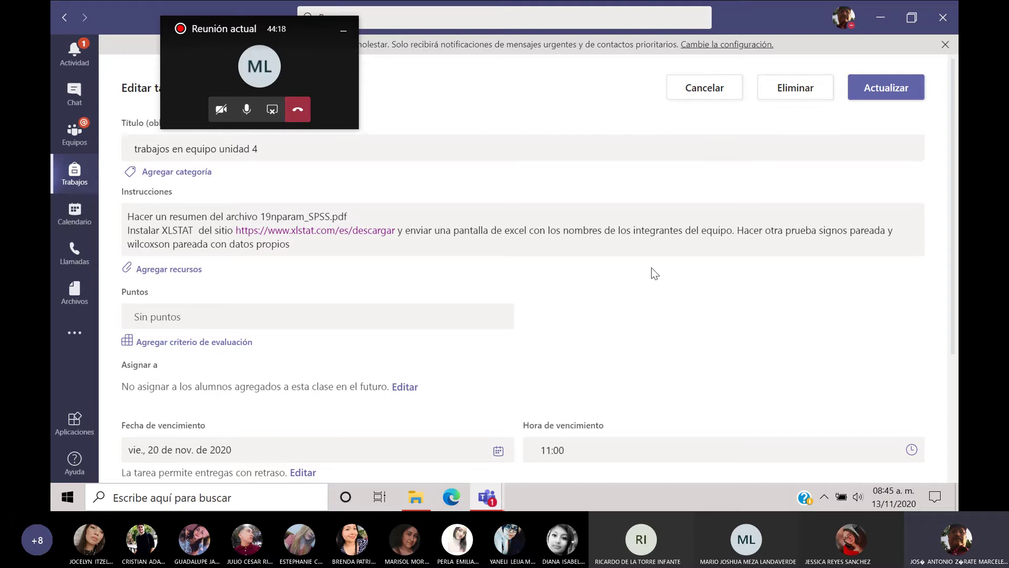
Step: Copy the XLSTAT download link from the instructions and open Google Chrome, keeping only one new browser window
{"action": "left_click", "coordinate": [394, 229]}
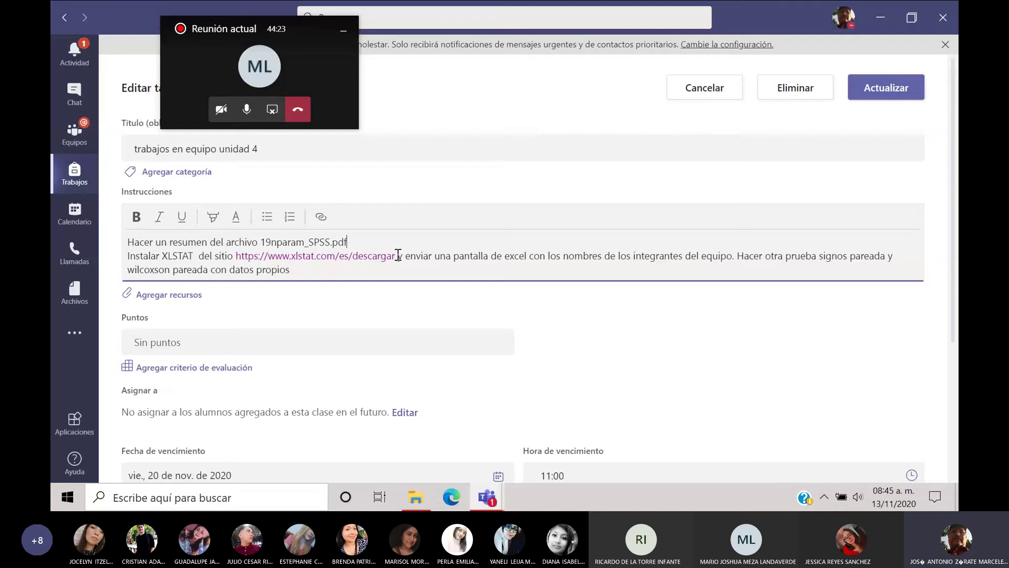
{"action": "key", "text": "super"}
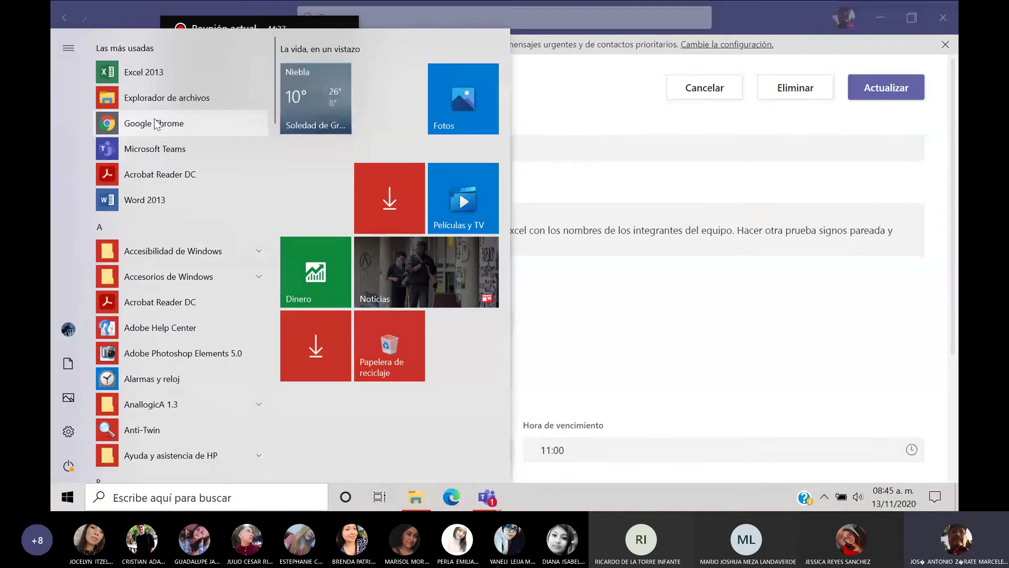
{"action": "left_click", "coordinate": [156, 123]}
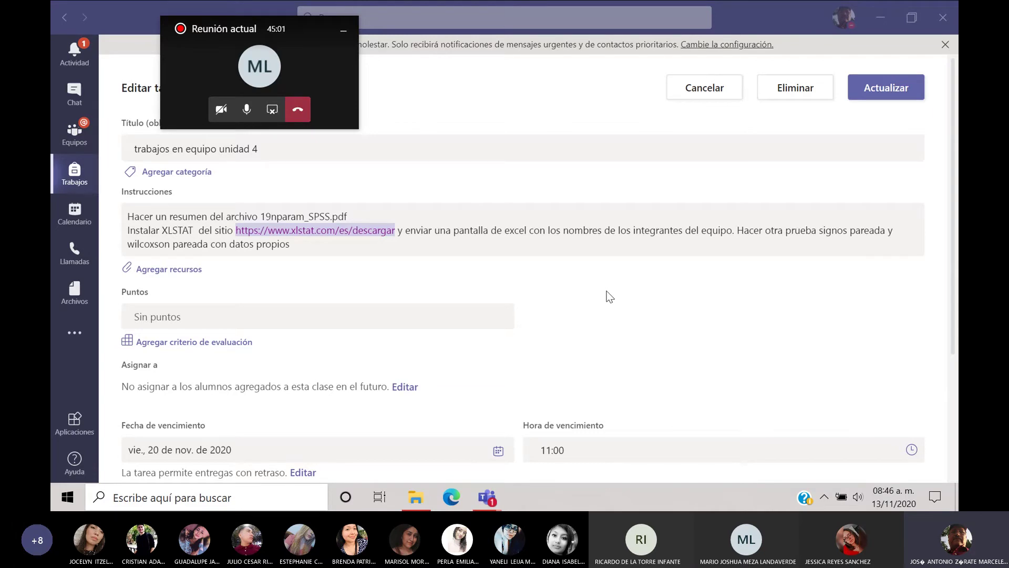
{"action": "left_click", "coordinate": [67, 497]}
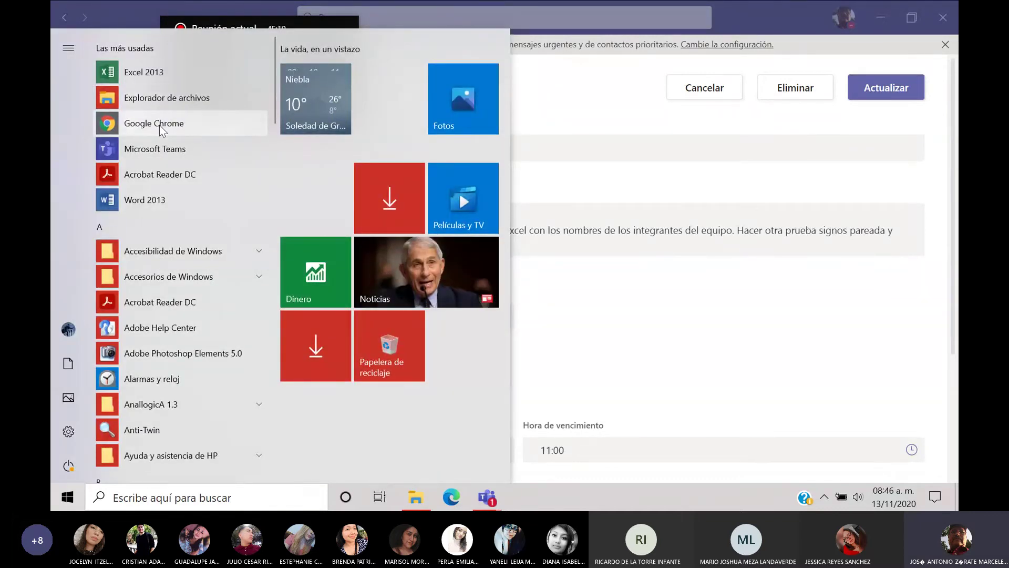
{"action": "left_click", "coordinate": [212, 135]}
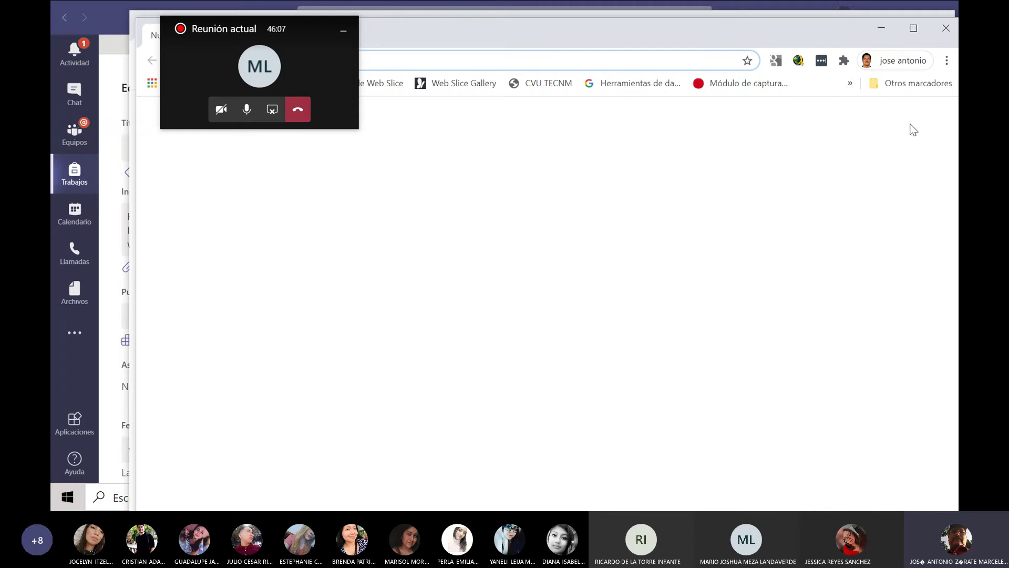
{"action": "key", "text": "ctrl+n"}
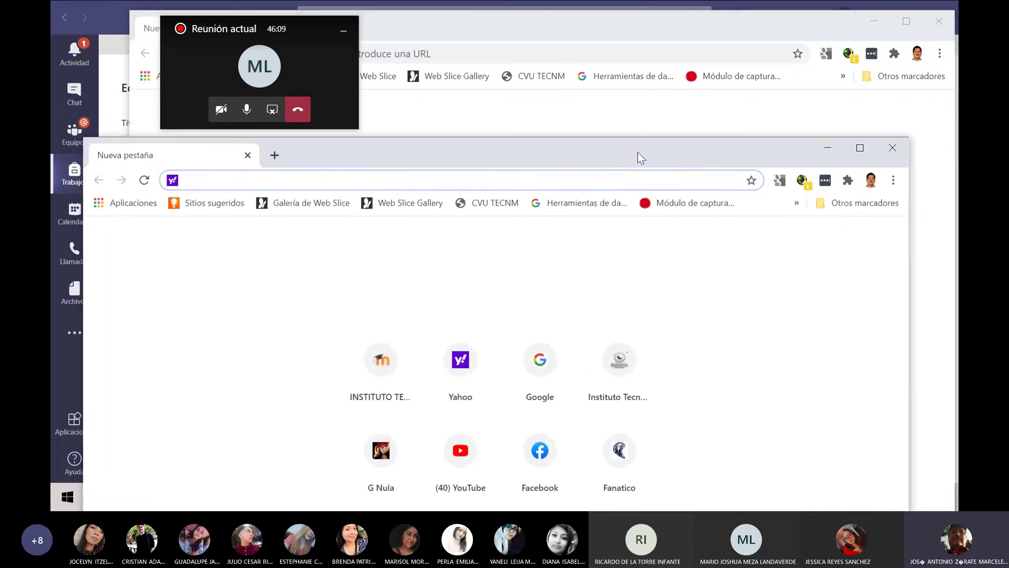
{"action": "left_click", "coordinate": [894, 148]}
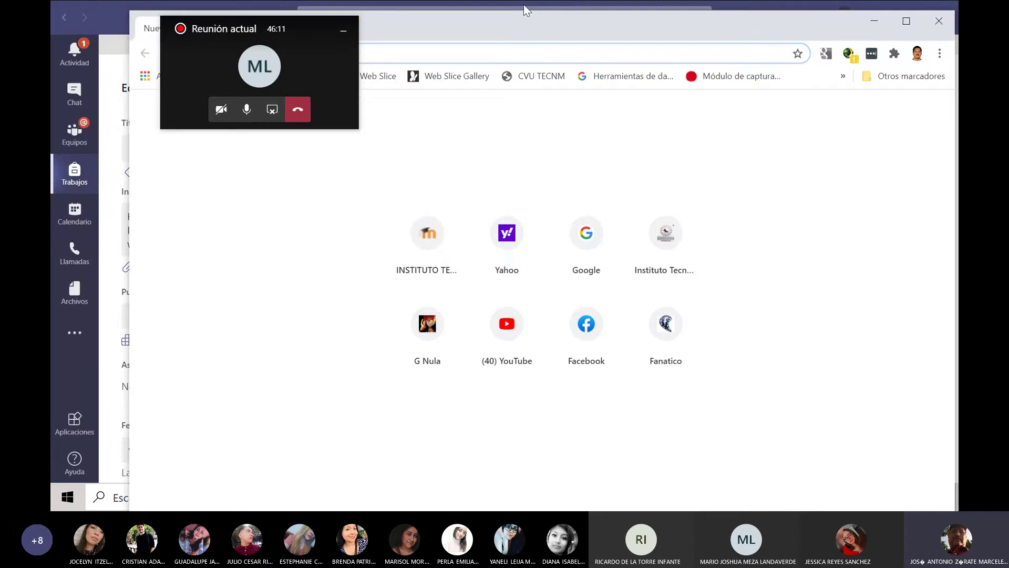
{"action": "left_click", "coordinate": [246, 30]}
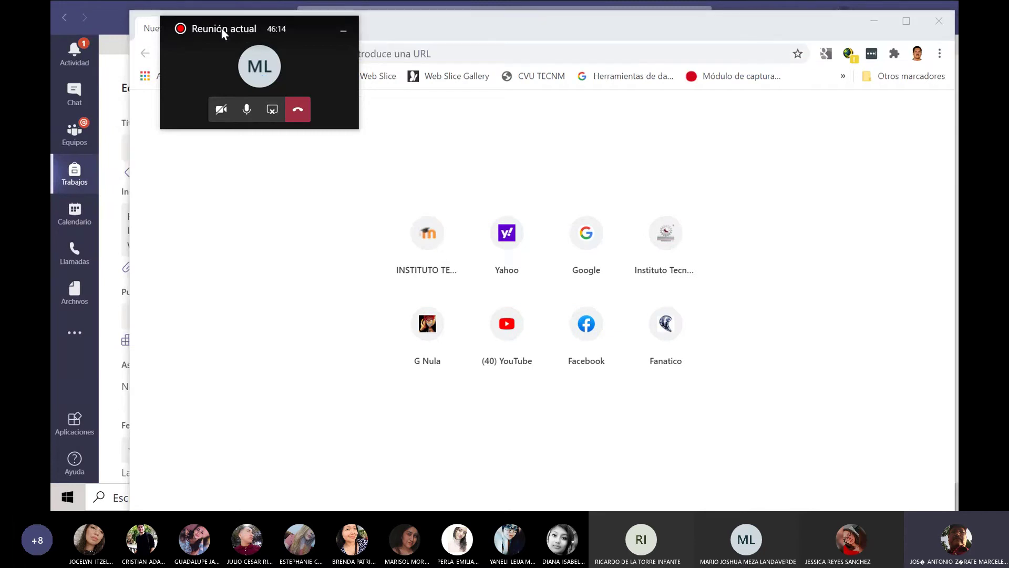
{"action": "left_click", "coordinate": [242, 38]}
{"action": "left_click", "coordinate": [289, 48]}
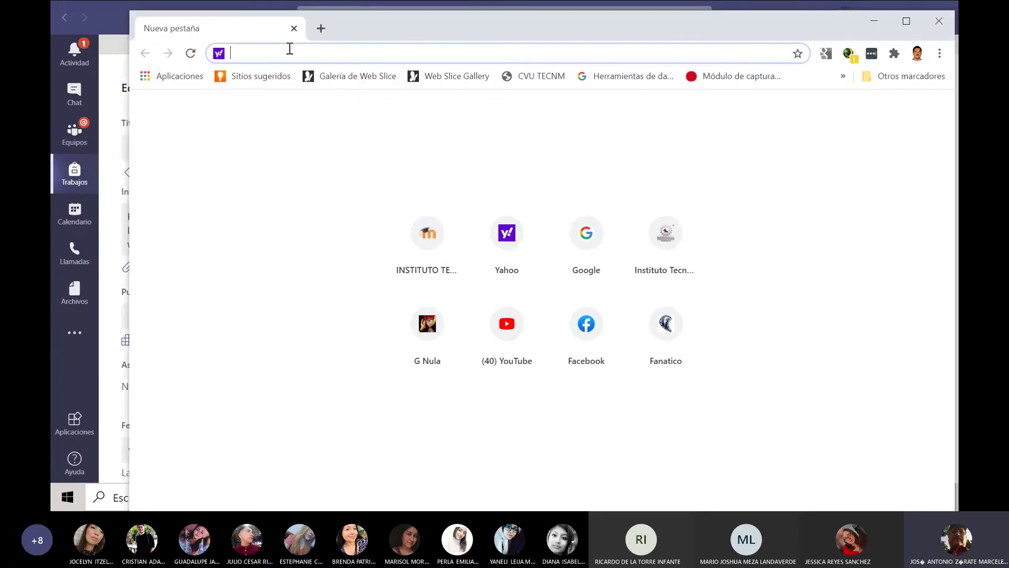
{"action": "type", "text": "https://www.xlstat.com/es/descargar"}
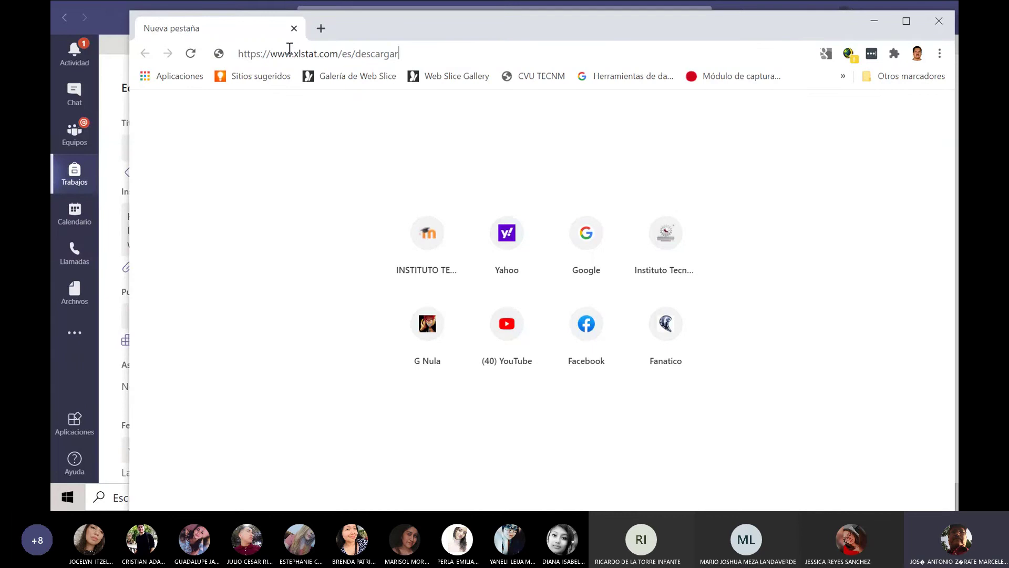
{"action": "key", "text": "Return"}
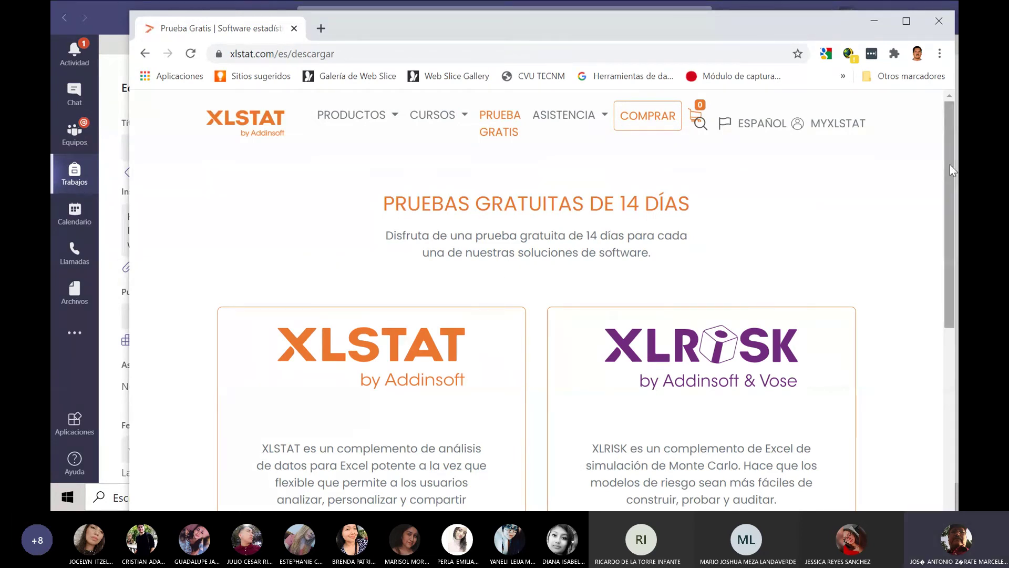
Step: Open the XLSTAT free trial page and look through its registration form down to the download options
{"action": "left_click_drag", "start_coordinate": [950, 165], "coordinate": [950, 242]}
{"action": "scroll", "coordinate": [461, 399], "scroll_direction": "down", "scroll_amount": 2}
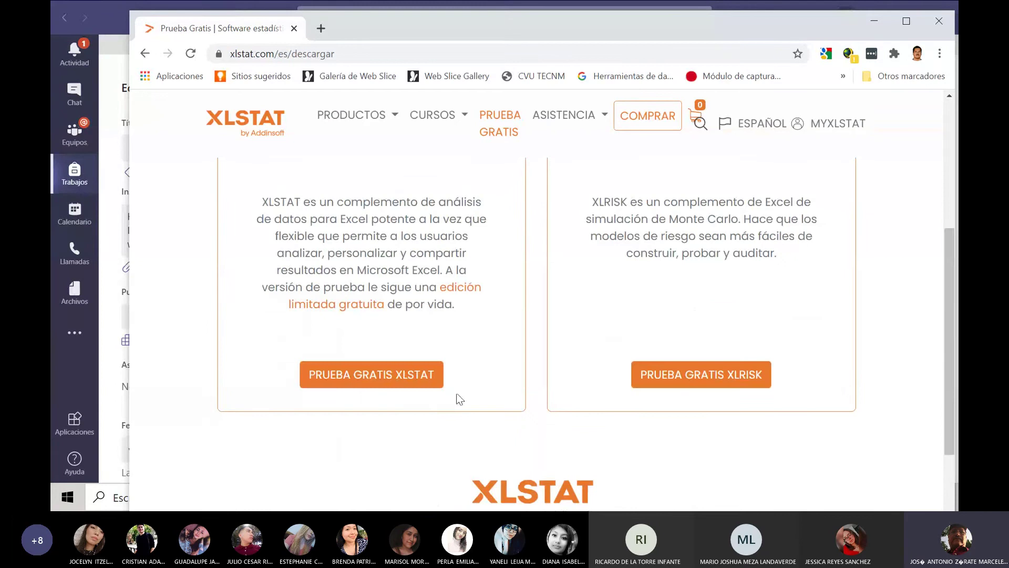
{"action": "left_click", "coordinate": [414, 376]}
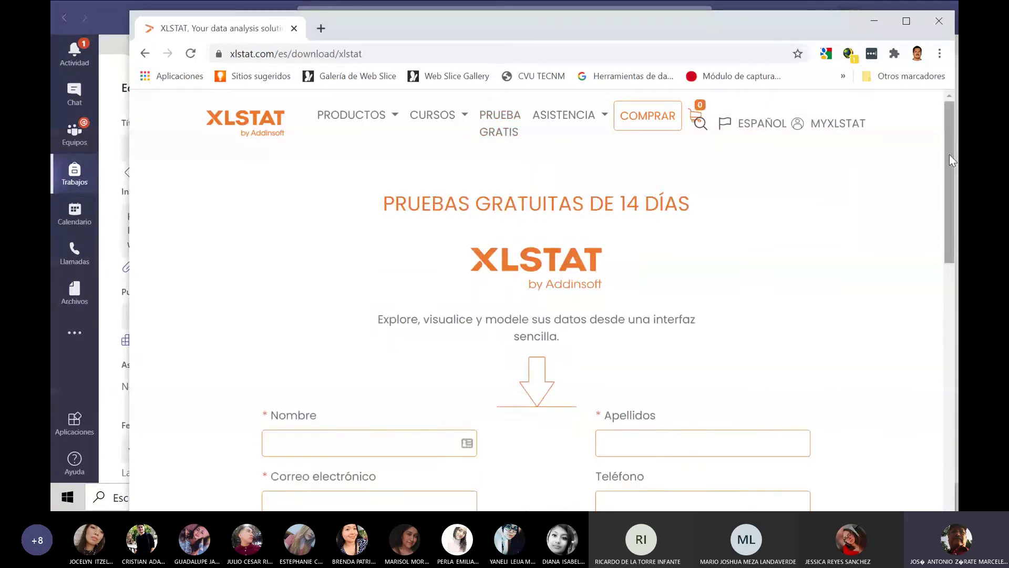
{"action": "left_click_drag", "start_coordinate": [950, 158], "coordinate": [957, 267]}
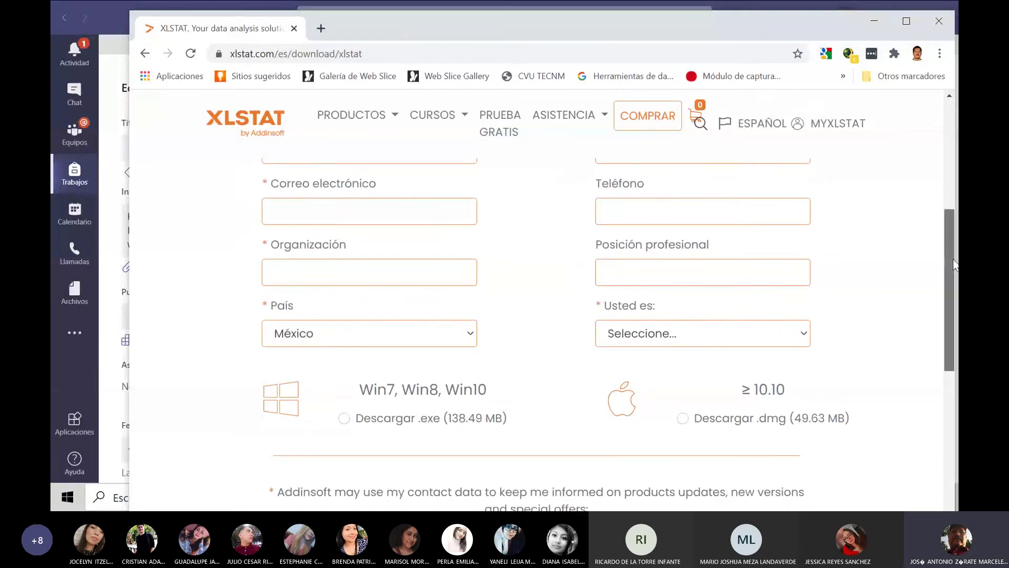
{"action": "left_click_drag", "start_coordinate": [955, 265], "coordinate": [955, 323]}
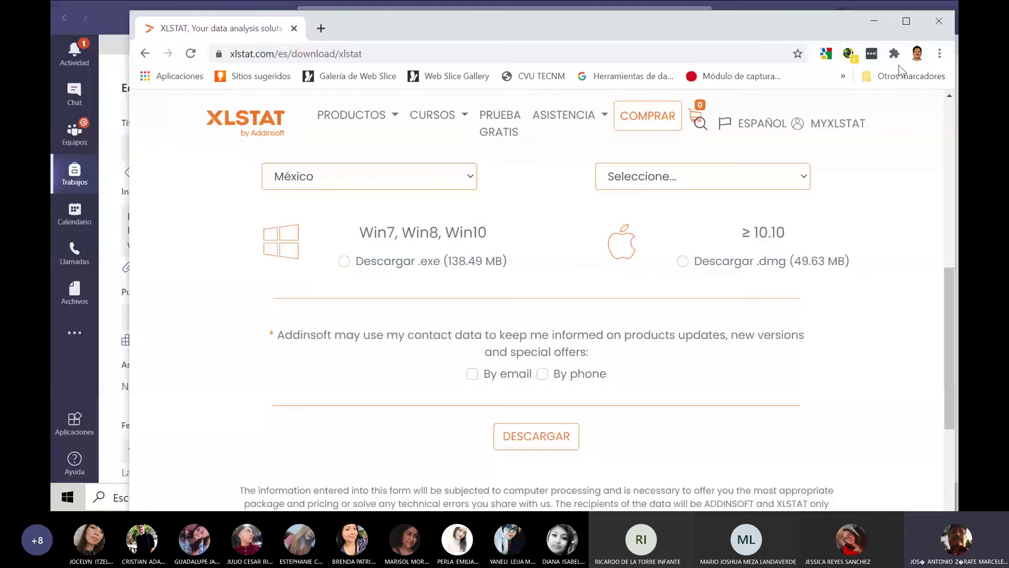
Step: Minimize the browser, switch to File Explorer and select PRUEBA DE RACHAS.xlsx in the pruebas no parametricas folder
{"action": "left_click", "coordinate": [873, 24]}
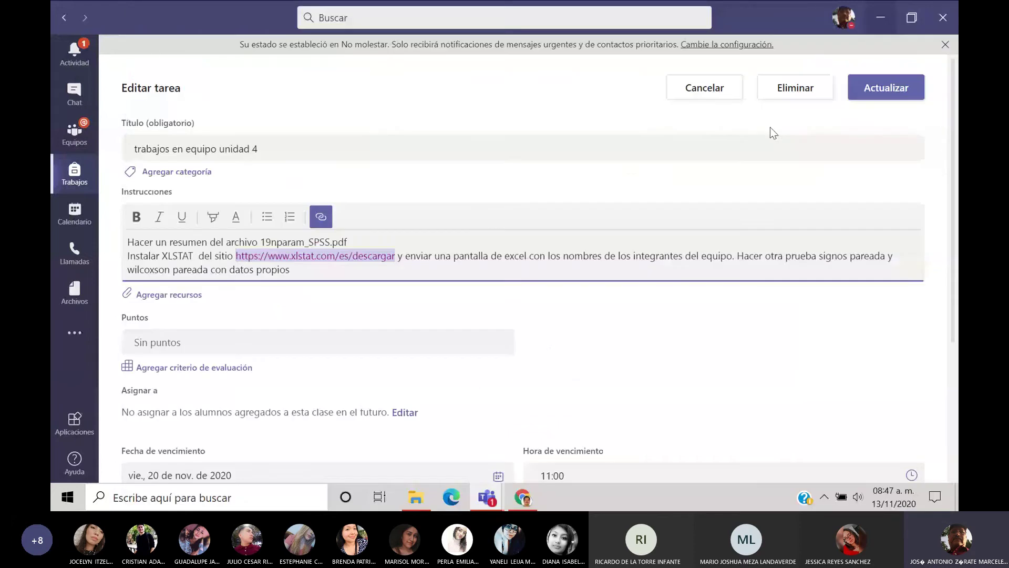
{"action": "left_click", "coordinate": [416, 499]}
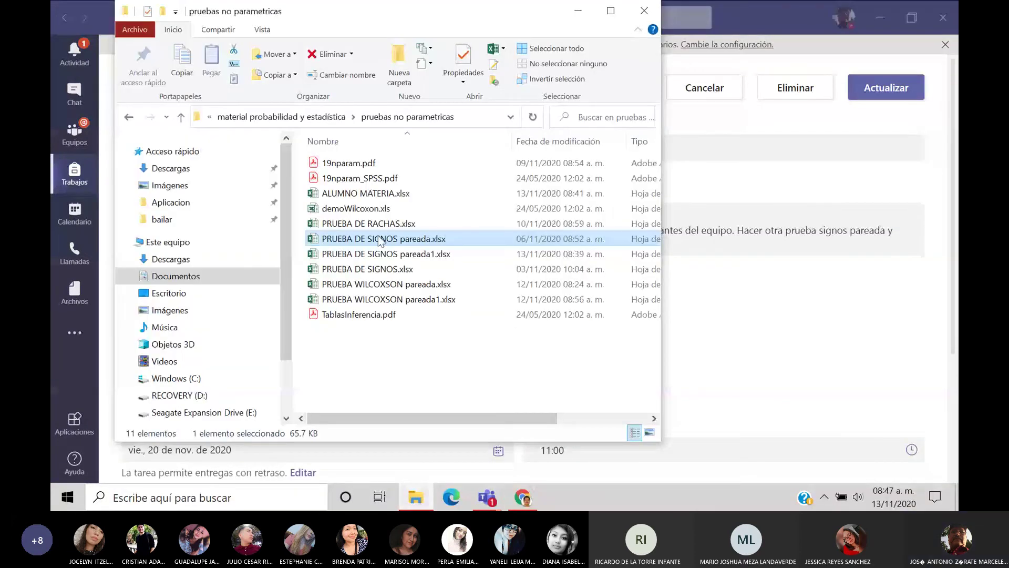
{"action": "left_click", "coordinate": [378, 227]}
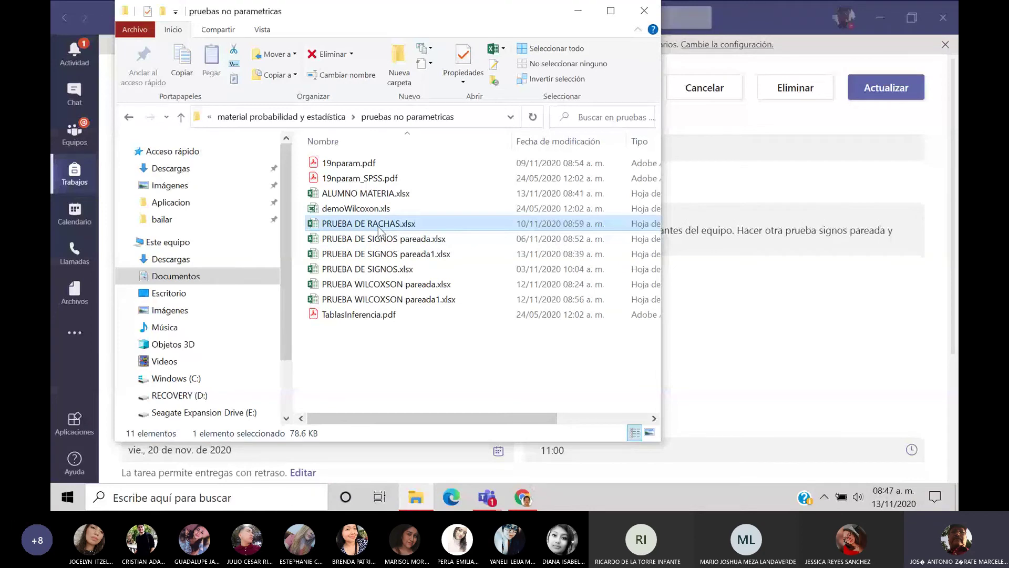
Step: Open PRUEBA DE RACHAS.xlsx, dismiss the Office activation notice and go to the blank sheet Hoja1
{"action": "double_click", "coordinate": [378, 227]}
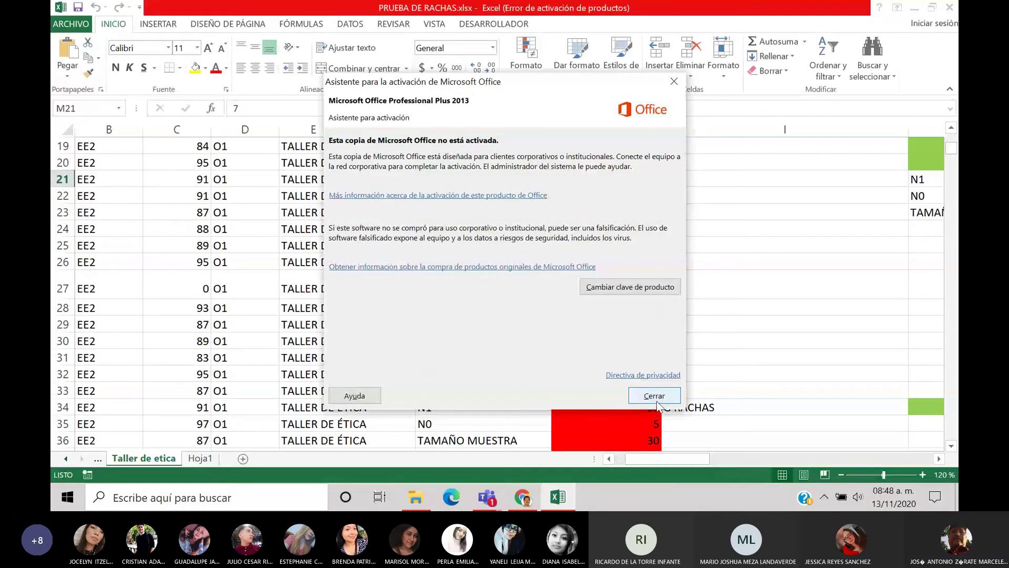
{"action": "left_click", "coordinate": [656, 397]}
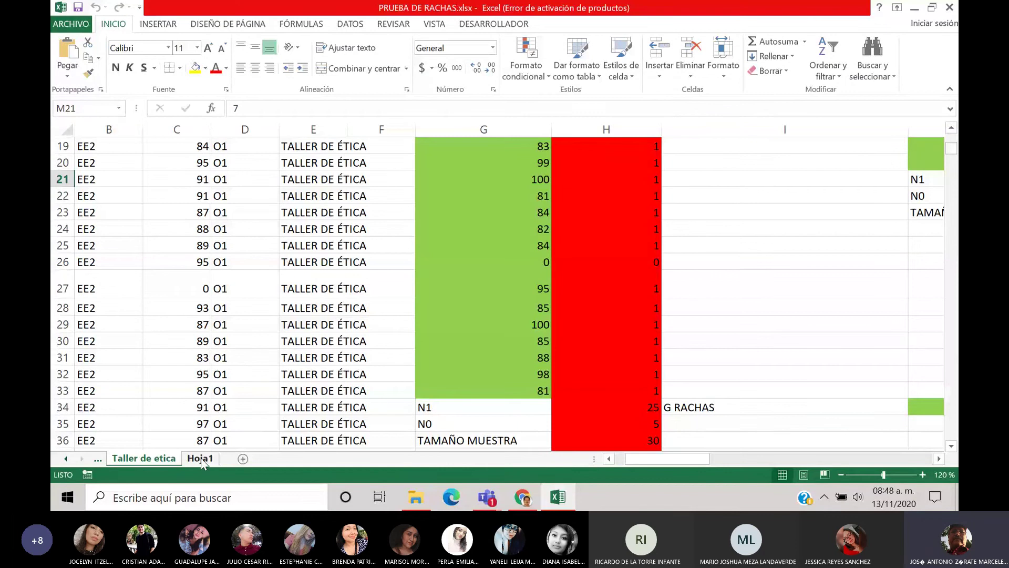
{"action": "left_click", "coordinate": [201, 459]}
{"action": "left_click", "coordinate": [292, 178]}
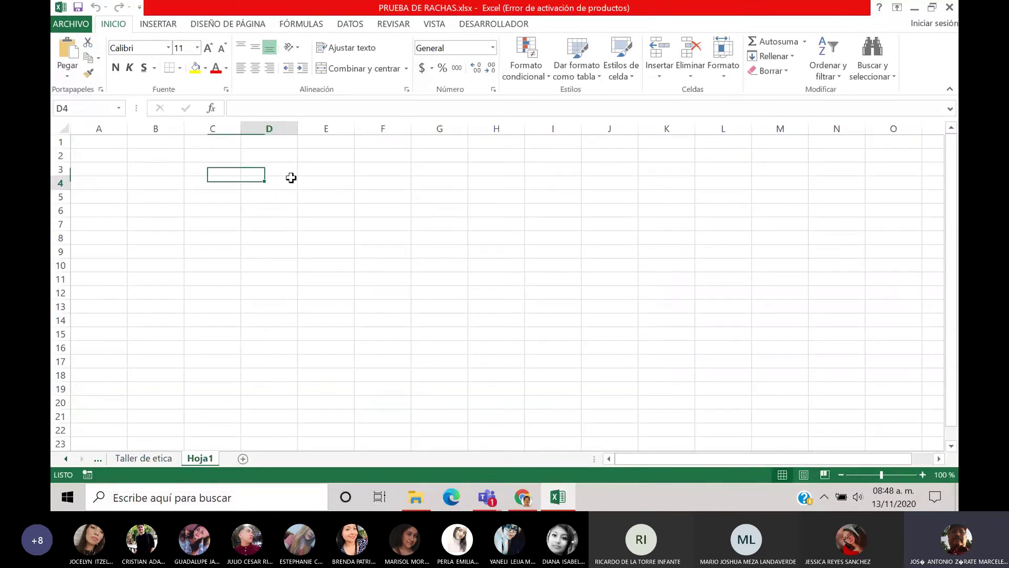
{"action": "left_click", "coordinate": [281, 254]}
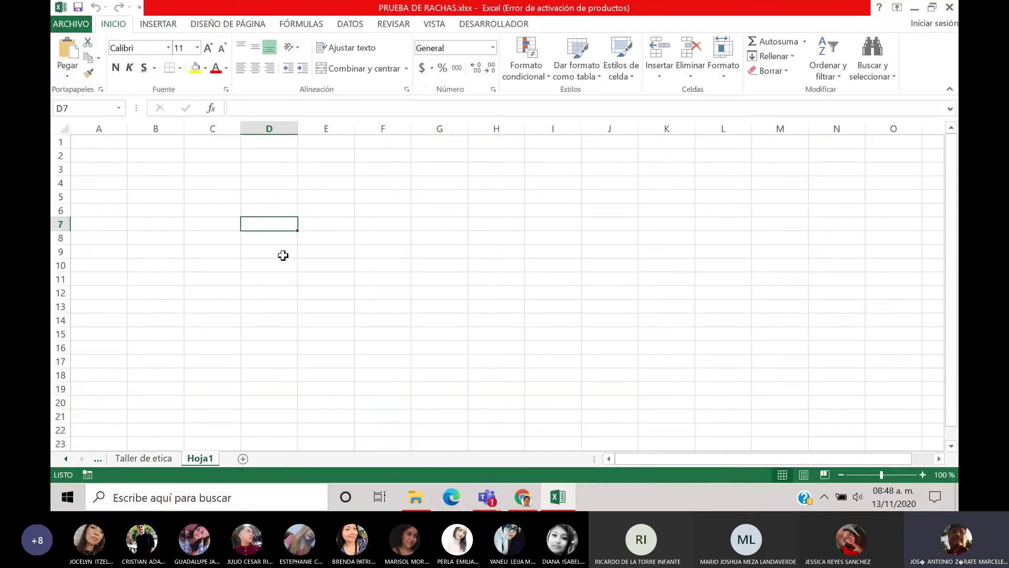
Step: Look through Excel's view, developer and data commands, ending on the data analysis tools
{"action": "left_click", "coordinate": [440, 24]}
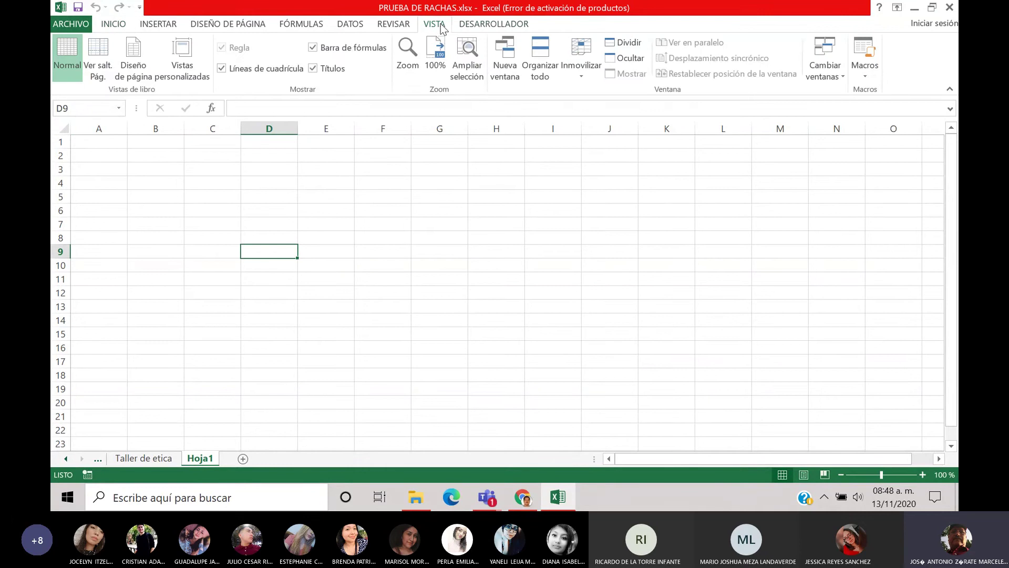
{"action": "left_click", "coordinate": [514, 24]}
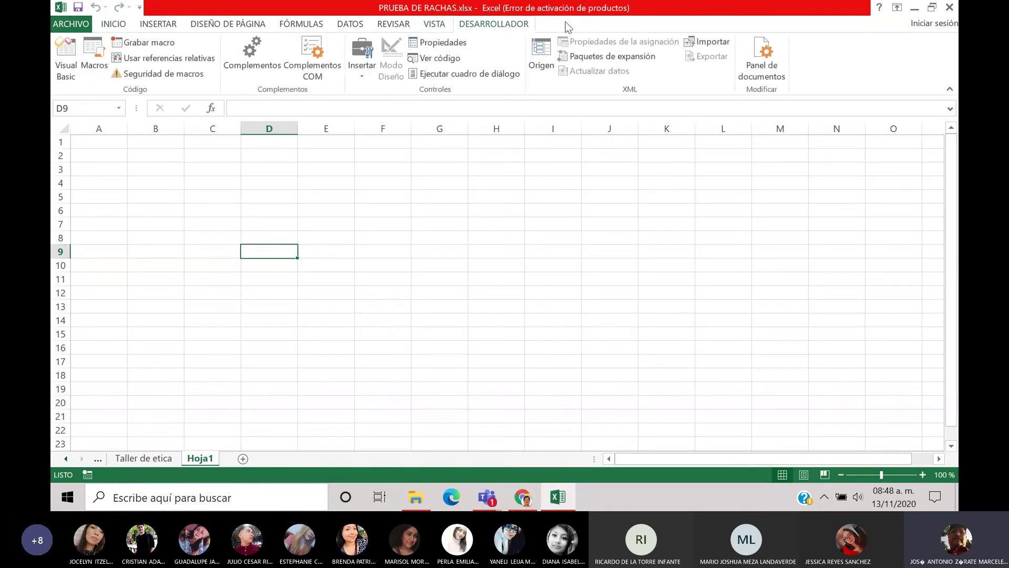
{"action": "left_click", "coordinate": [353, 25]}
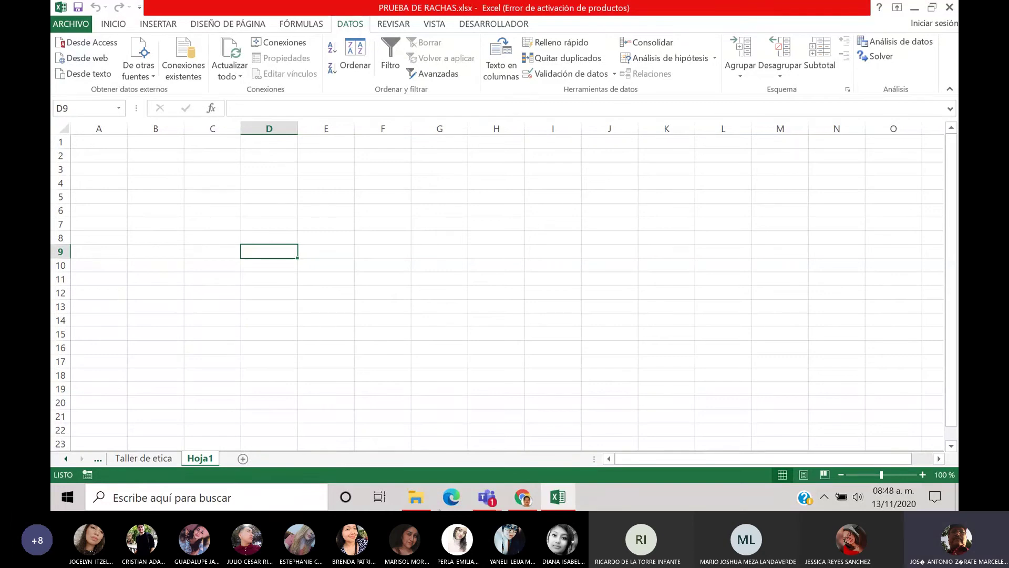
Step: Return to File Explorer and browse through agosto diciembre 2020 and estadistica 14 to the material probabilidad y estadística folder
{"action": "left_click", "coordinate": [416, 496]}
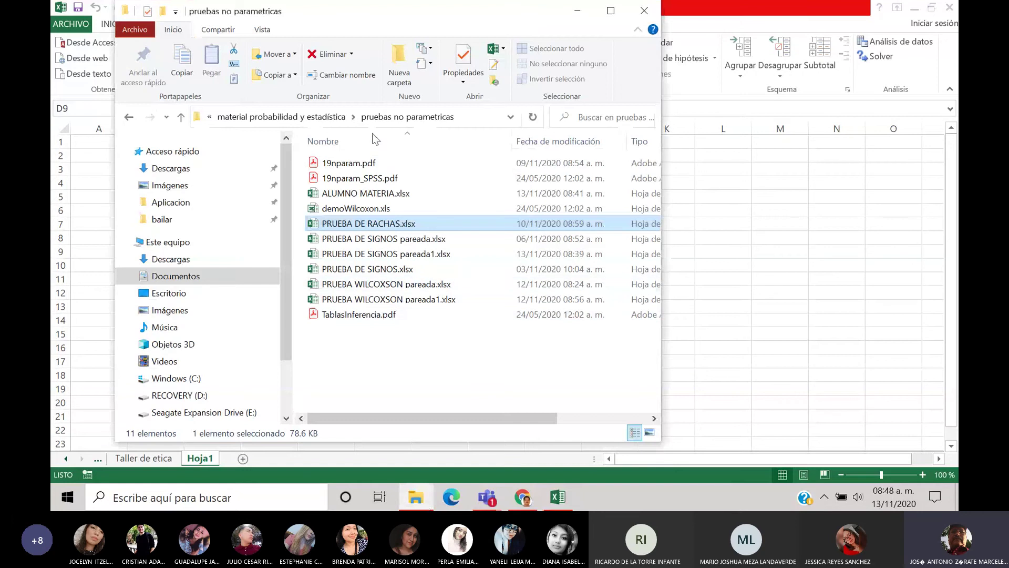
{"action": "left_click", "coordinate": [334, 119]}
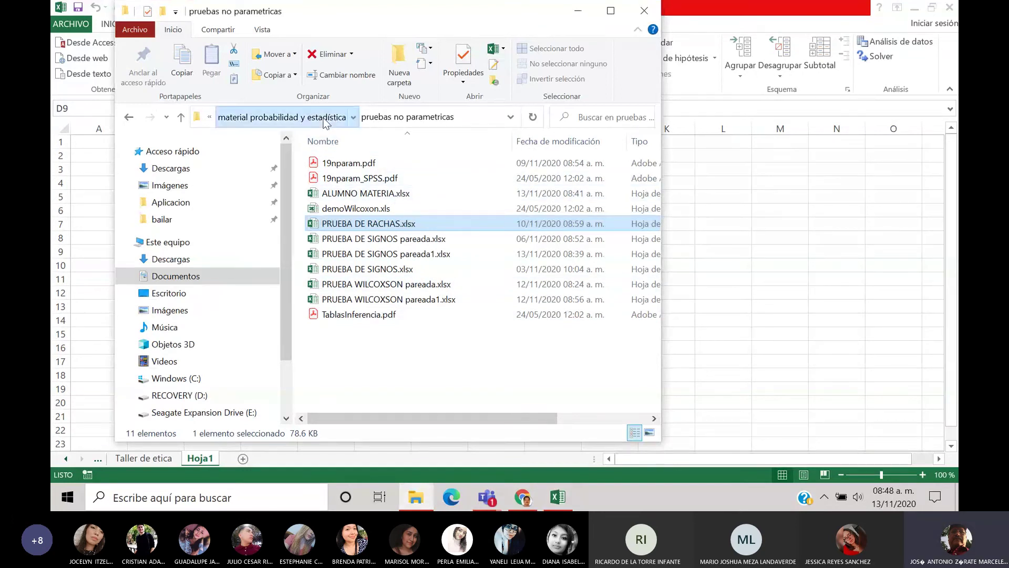
{"action": "left_click", "coordinate": [255, 118]}
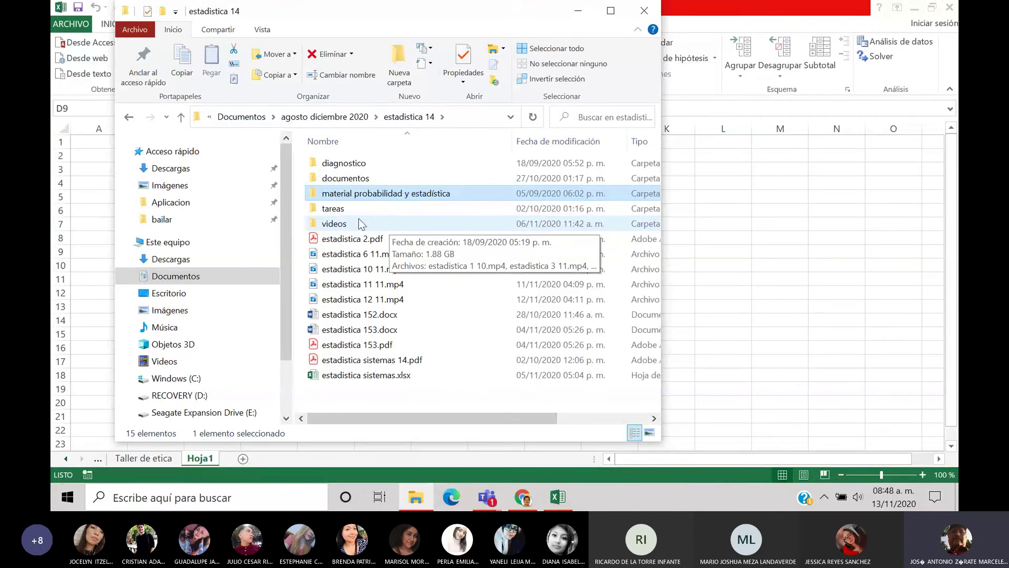
{"action": "left_click", "coordinate": [339, 118]}
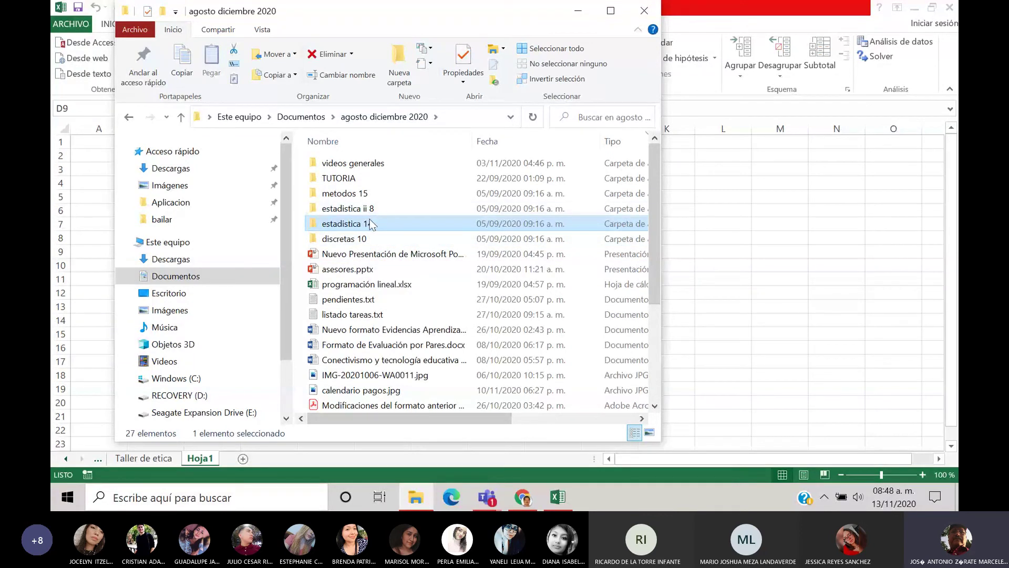
{"action": "double_click", "coordinate": [371, 224]}
{"action": "double_click", "coordinate": [380, 194]}
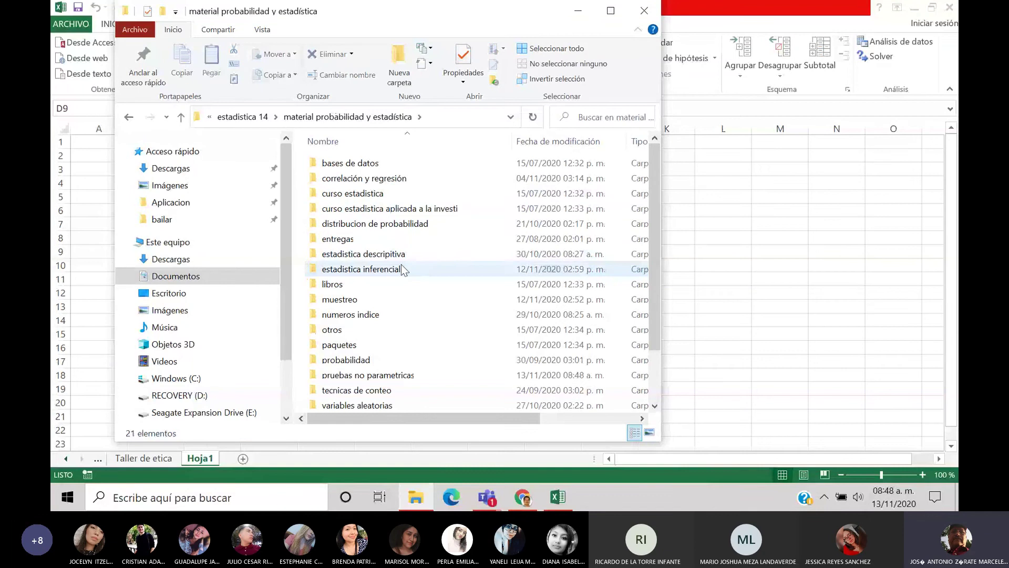
Step: Open entrega unidad 4.docx from the entregas estadistica ii para administración subfolder of entregas
{"action": "left_click", "coordinate": [341, 239]}
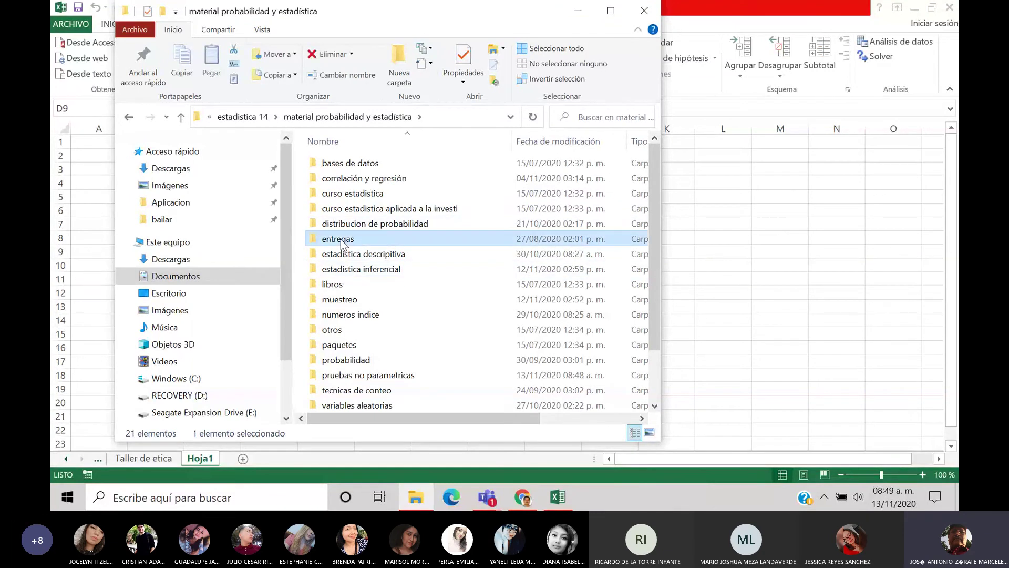
{"action": "double_click", "coordinate": [340, 239]}
{"action": "left_click", "coordinate": [362, 158]}
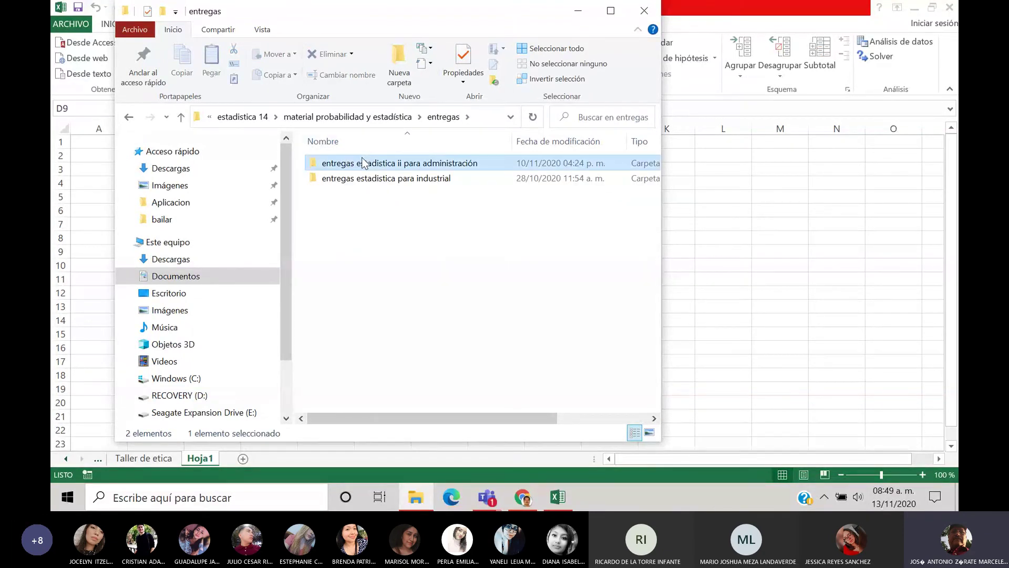
{"action": "double_click", "coordinate": [361, 158]}
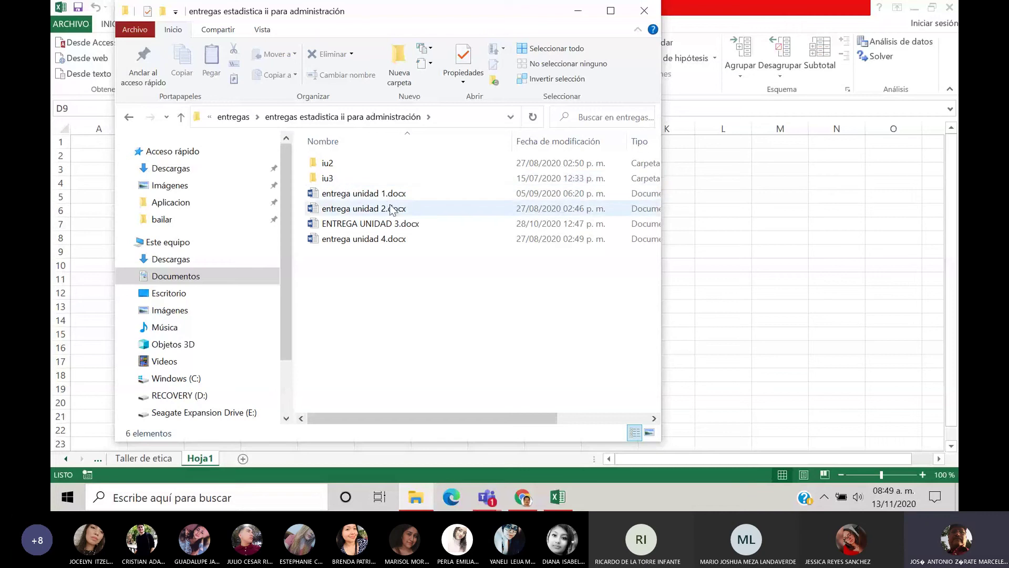
{"action": "double_click", "coordinate": [397, 240]}
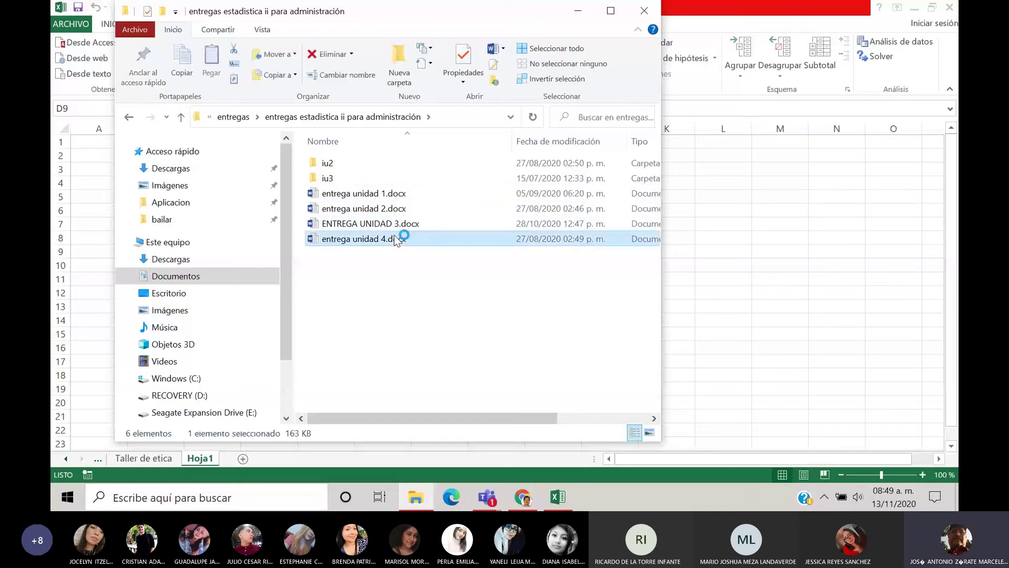